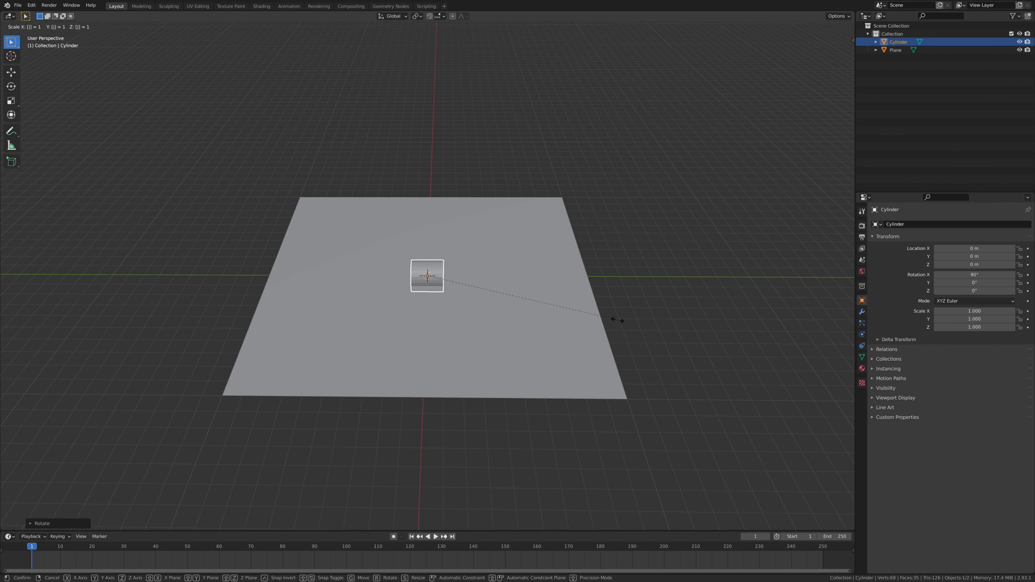
- Scale the cylinder by a factor of 10 along the global Y axis
key(y)
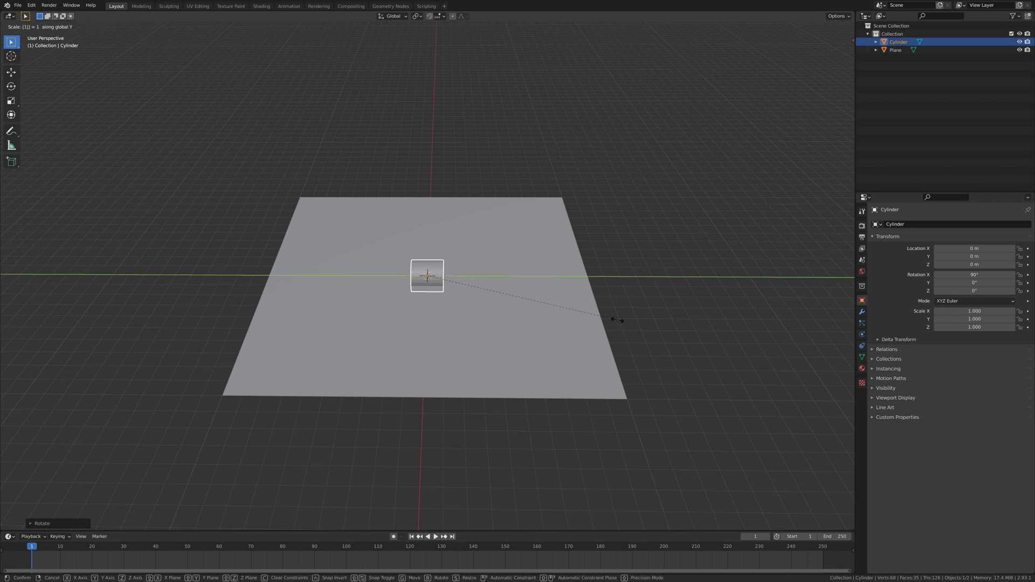
text(10)
key(Return)
mouse_move(378, 343)
middle_down()
mouse_move(395, 335)
mouse_move(383, 356)
middle_up()
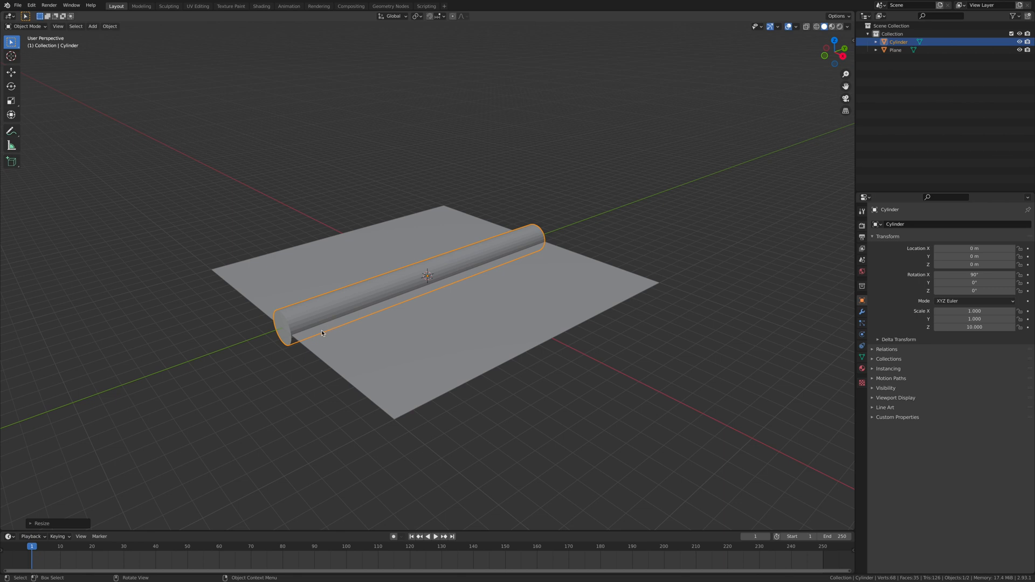
- Delete the two end-cap faces of the cylinder's mesh to leave an open tube
key(Tab)
key(3)
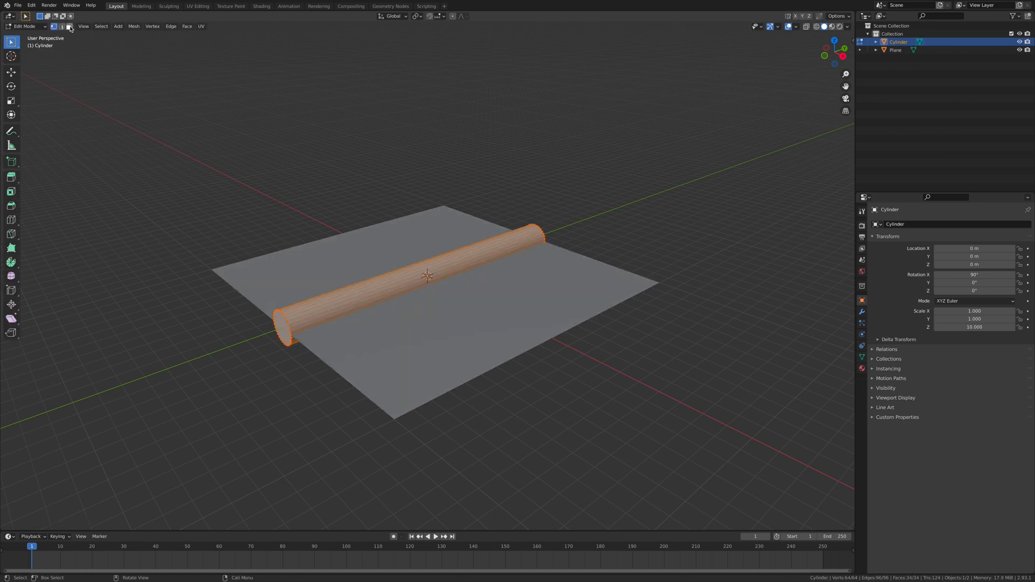
click(279, 326)
middle_drag(511, 321, 522, 370)
right_click(541, 353)
click(508, 512)
middle_drag(508, 515, 498, 397)
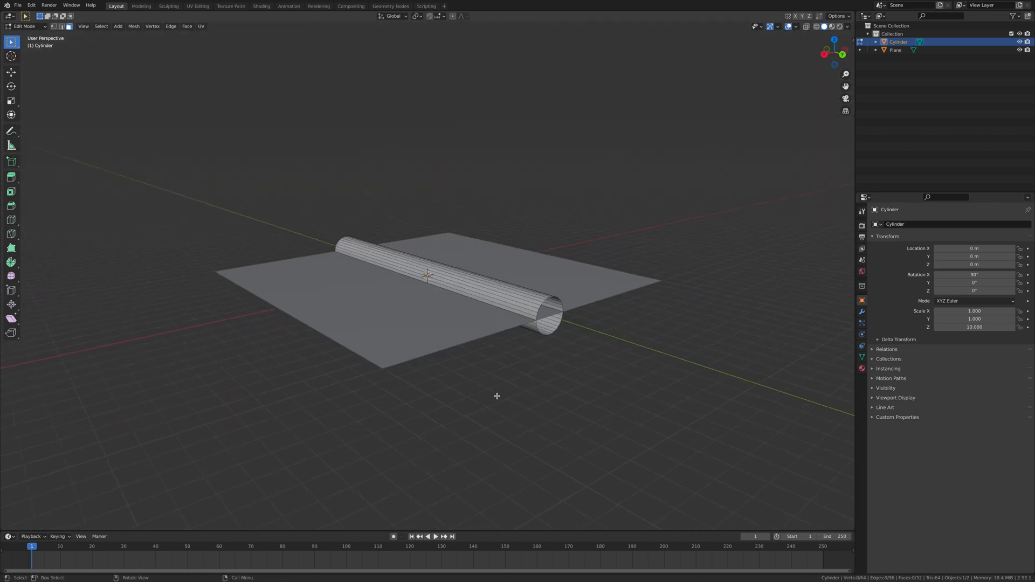
- Add 100 loop cuts around the tube along its length and return to Object Mode
middle_drag(454, 356, 506, 365)
click(11, 220)
click(345, 292)
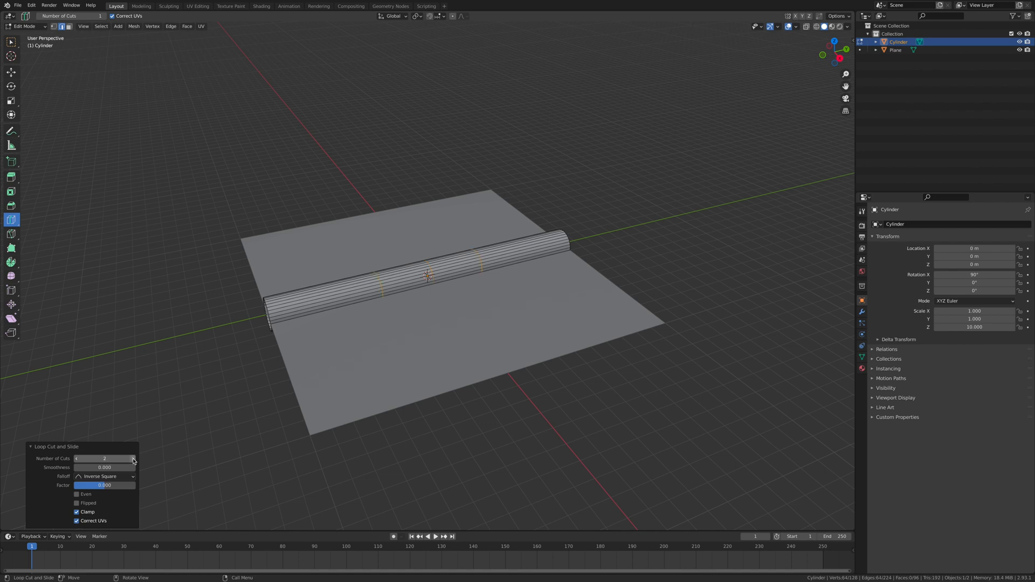
drag(123, 459, 228, 459)
scroll(177, 356, up, 3)
shift+middle_drag(178, 356, 263, 295)
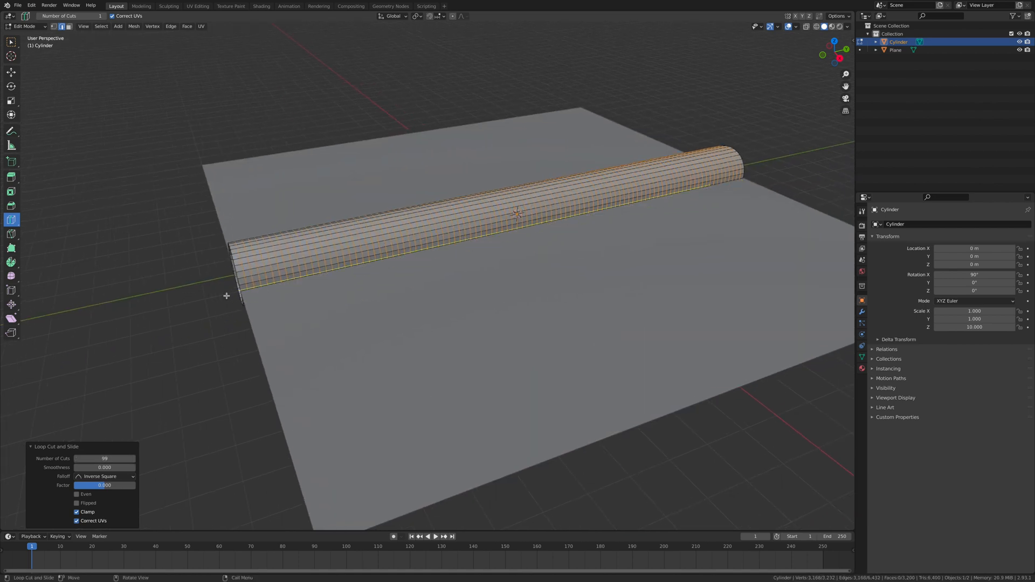
click(133, 458)
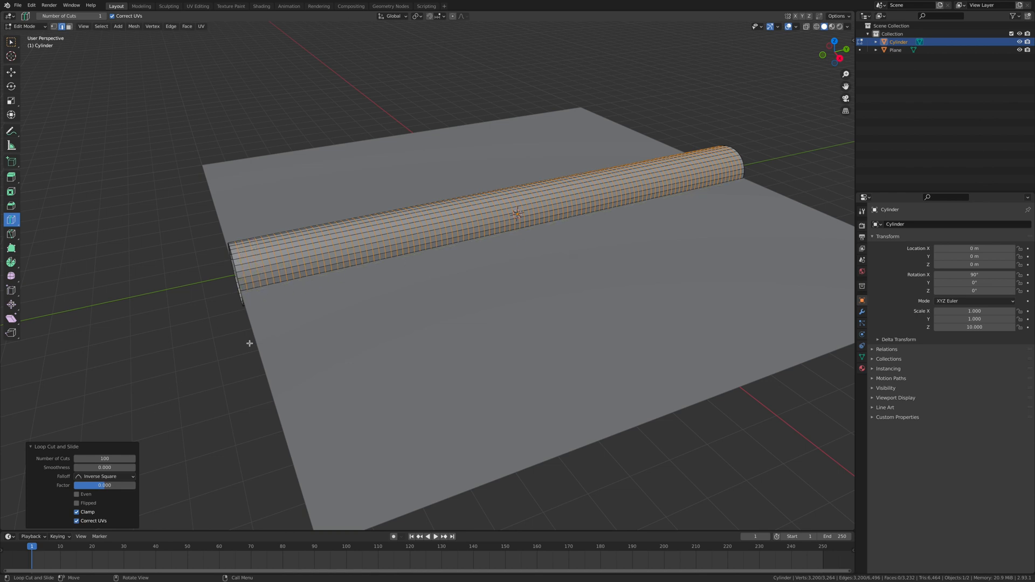
key(Tab)
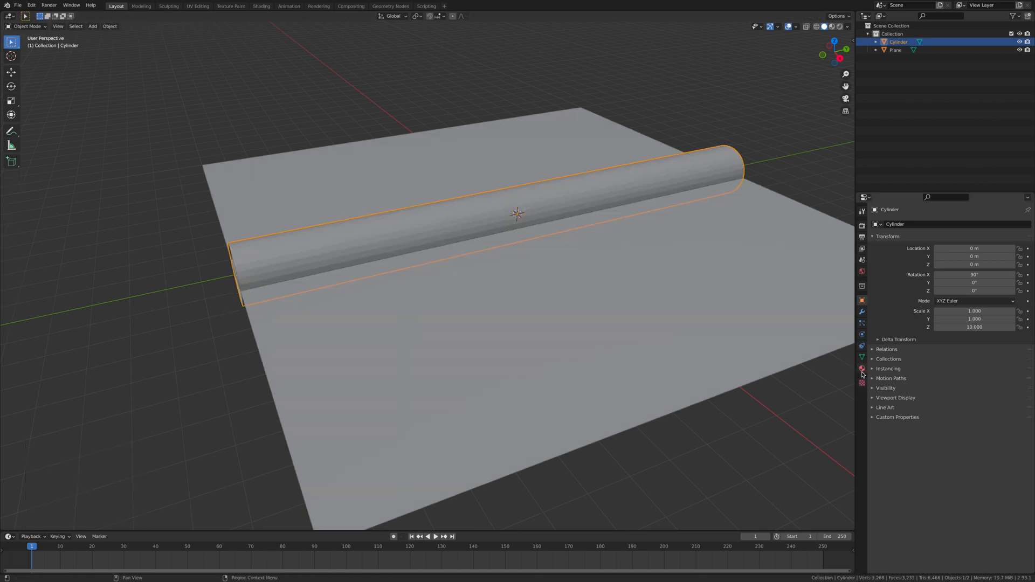
- Set the plane's viewport display type to Wire
click(849, 302)
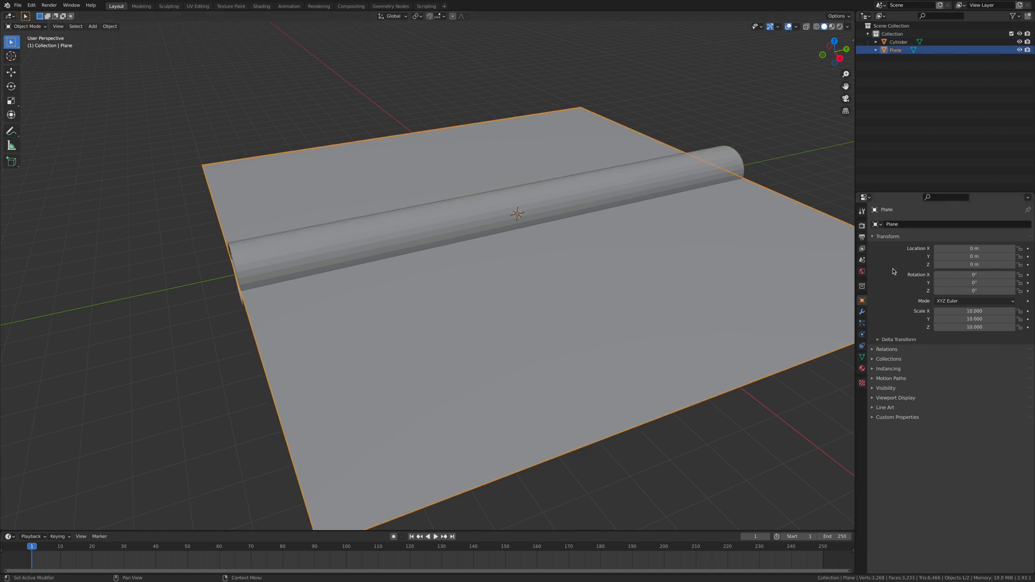
click(895, 398)
click(944, 483)
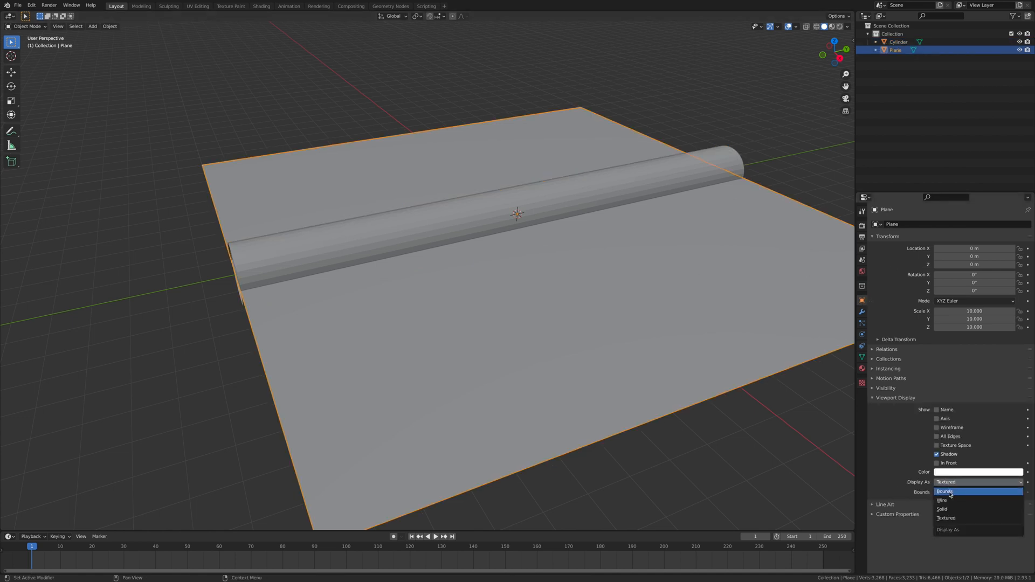
click(947, 501)
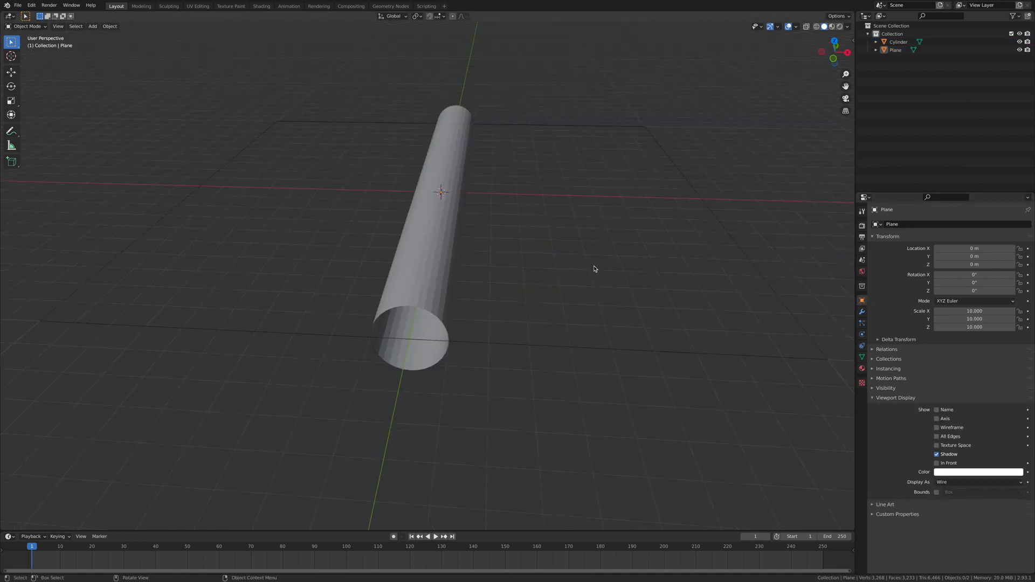
- Show the wireframe overlay on the cylinder in its viewport display settings
middle_drag(604, 191, 421, 215)
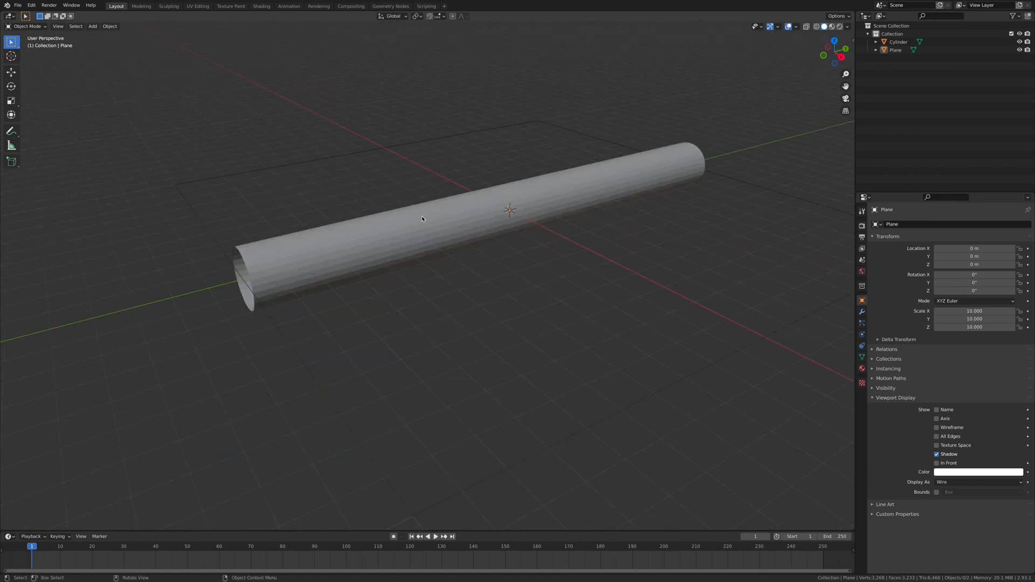
click(421, 215)
click(937, 428)
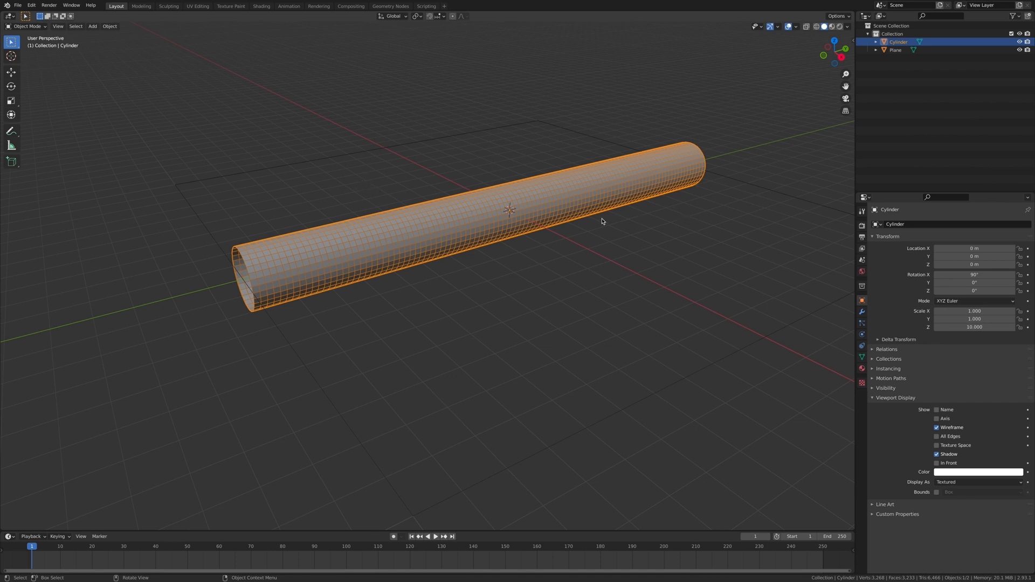
- Add a Displace modifier to the cylinder and create a new texture for it
click(862, 312)
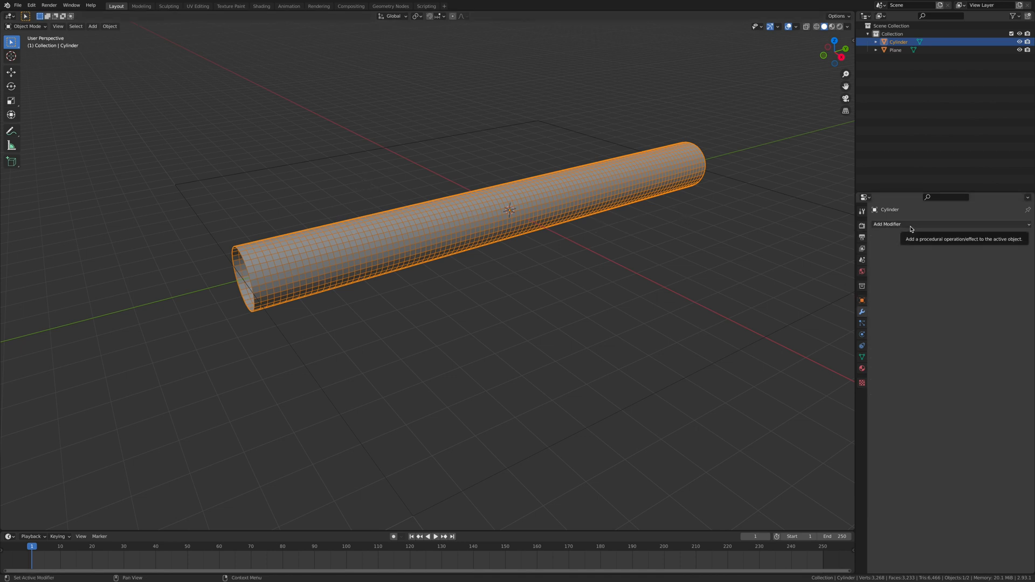
click(910, 225)
click(925, 274)
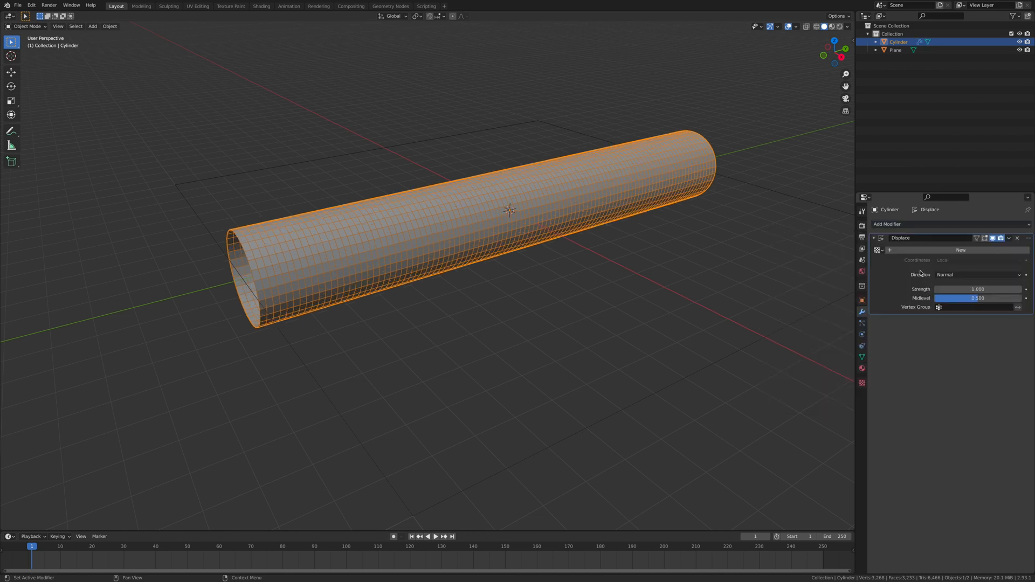
click(944, 251)
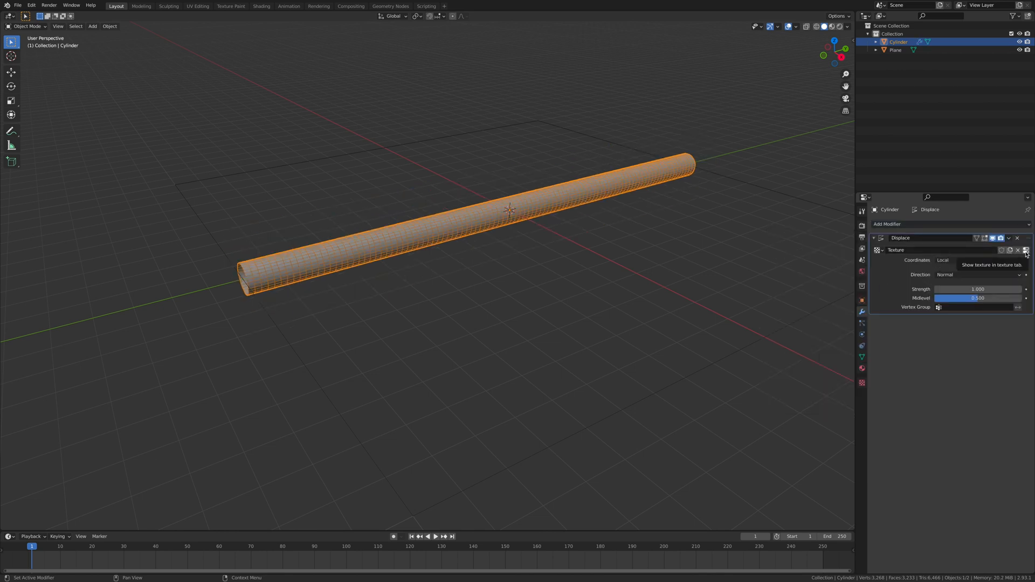
- Change the displacement texture's type to Clouds
click(1027, 251)
click(935, 248)
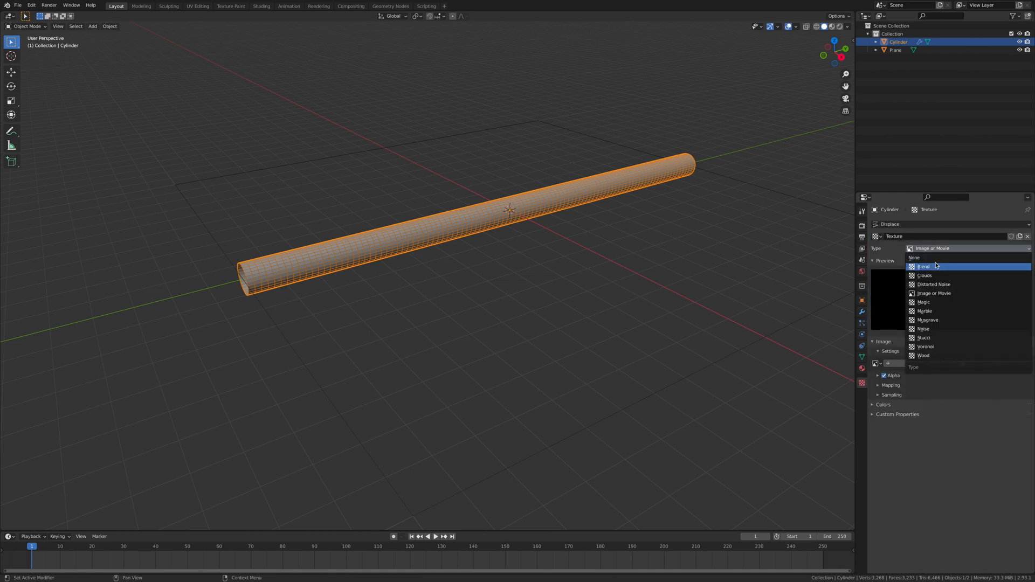
click(925, 276)
- Apply all transforms to the cylinder
middle_drag(475, 238, 438, 250)
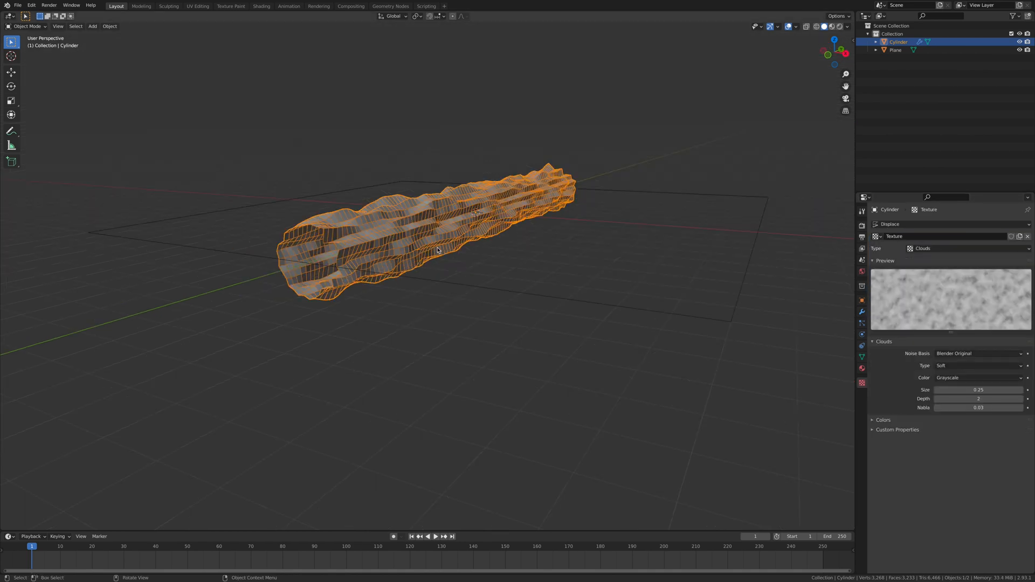
key(ctrl+a)
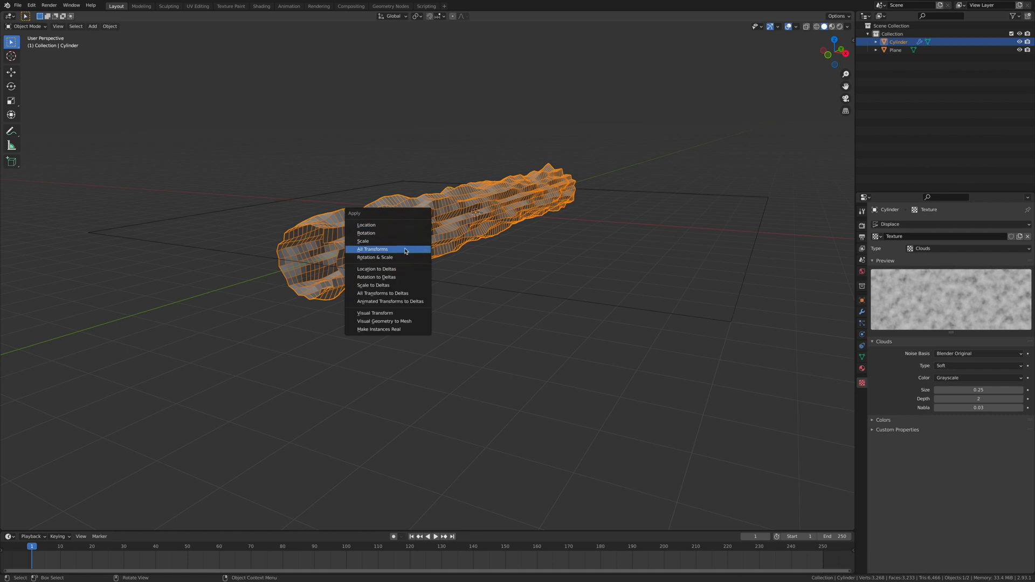
click(405, 252)
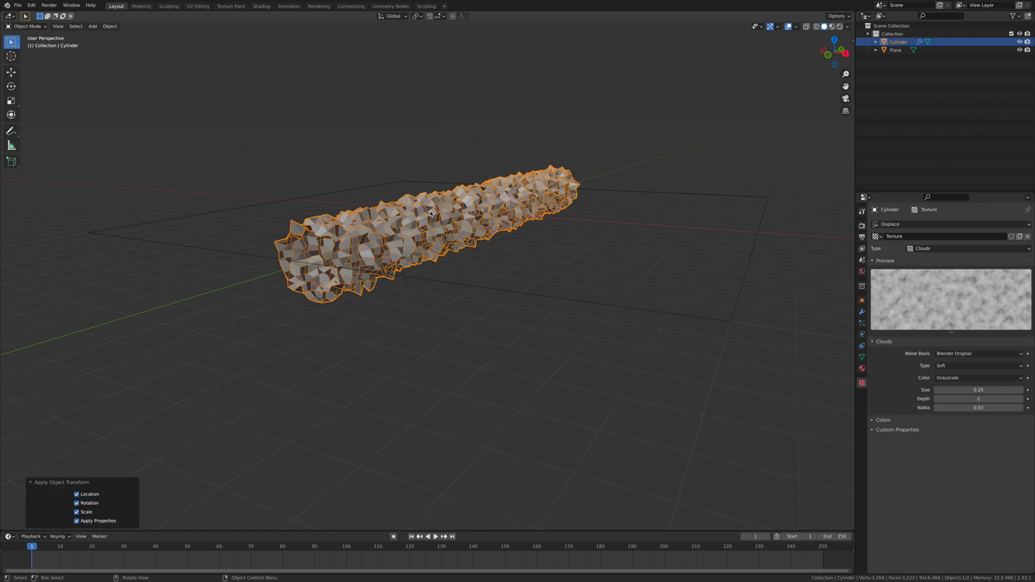
- Set the Clouds texture's depth to 0 and increase its size until the tube has broad, smooth bulges
middle_drag(270, 240, 452, 218)
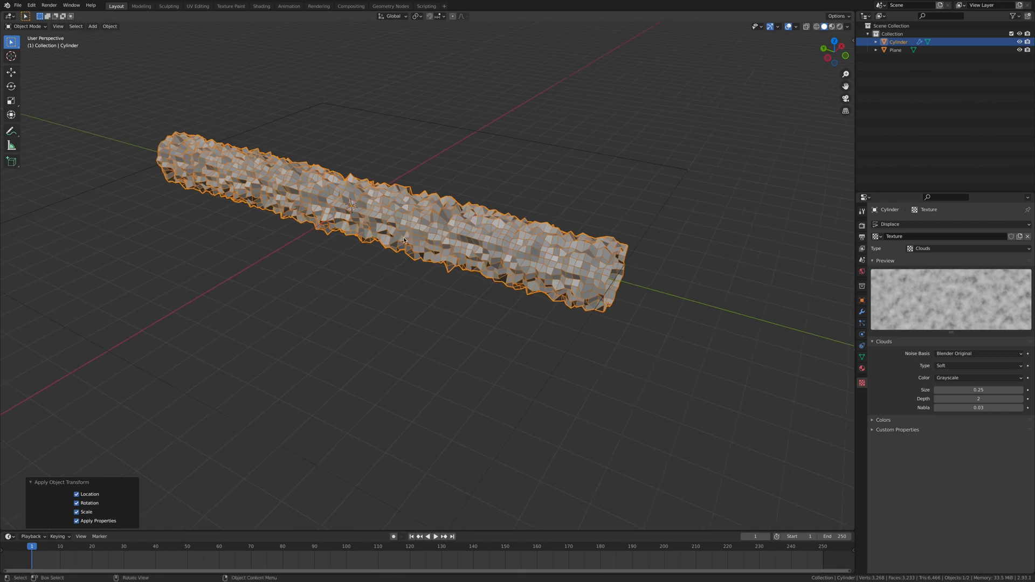
middle_drag(365, 242, 460, 138)
middle_drag(480, 358, 410, 244)
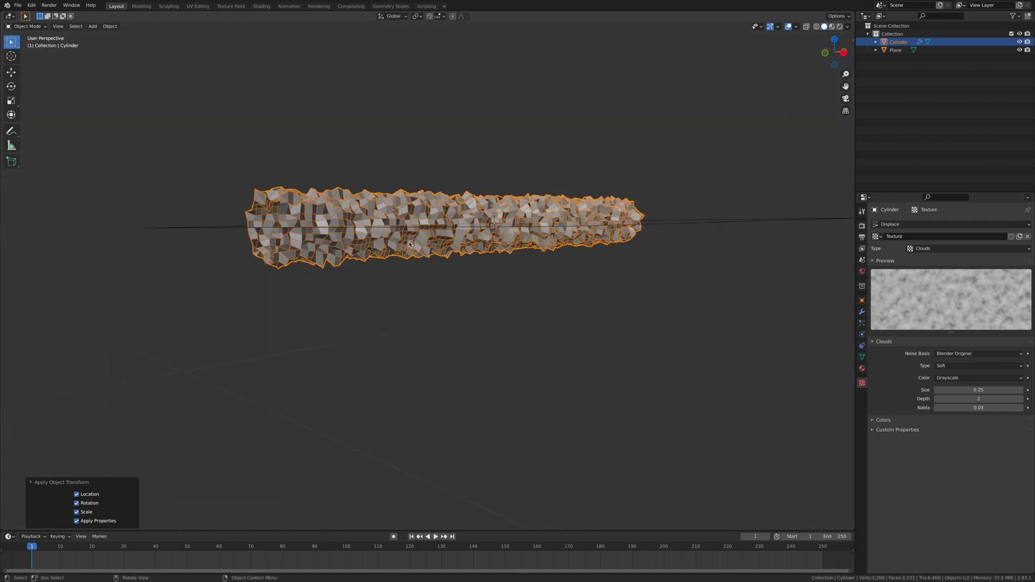
click(998, 401)
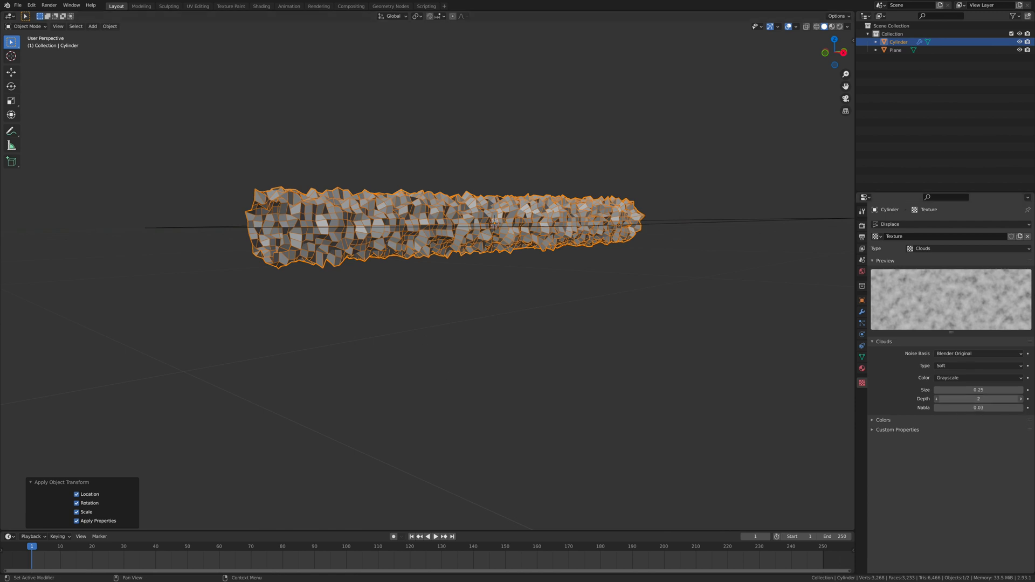
text(0)
key(Return)
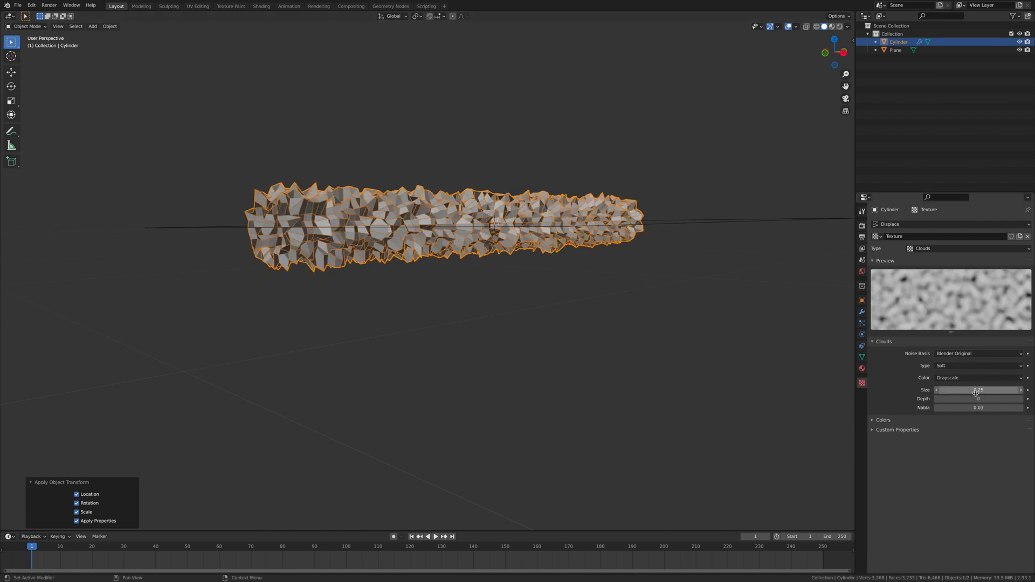
drag(977, 390, 1026, 389)
- Add a Decimate modifier to the cylinder in Planar mode with an angle limit of 14°
click(862, 311)
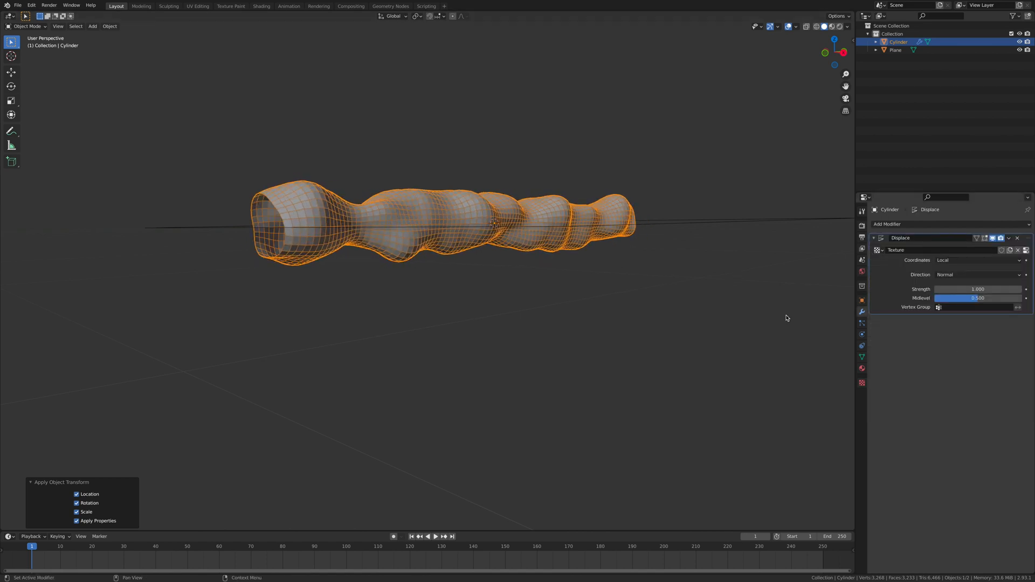
click(963, 226)
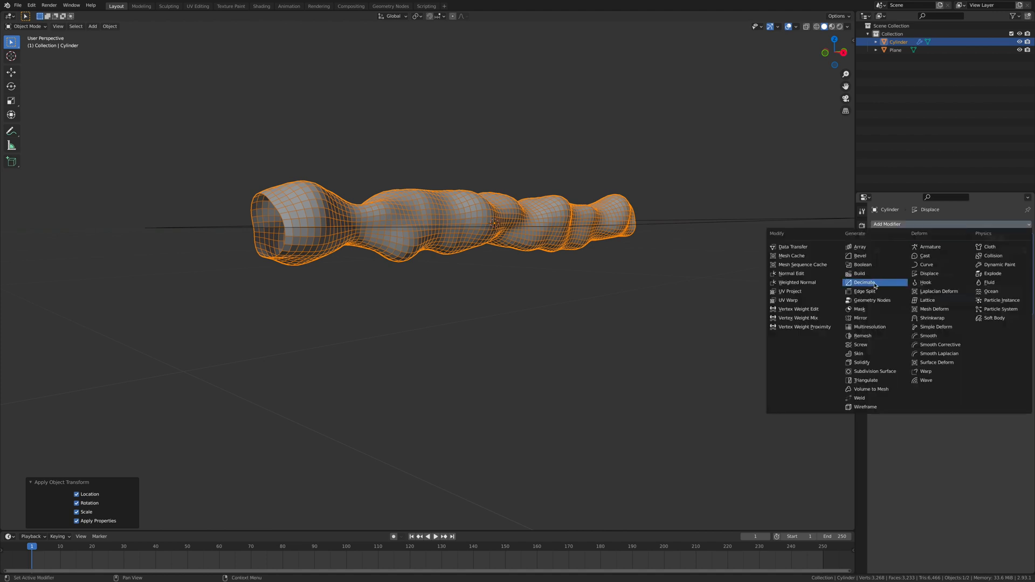
click(872, 282)
click(1004, 333)
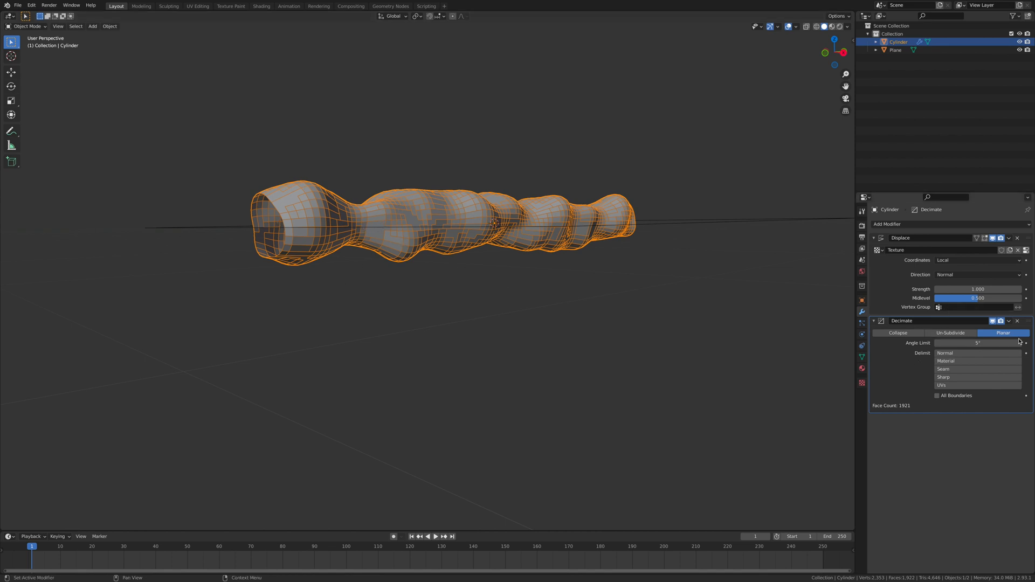
drag(956, 344, 968, 344)
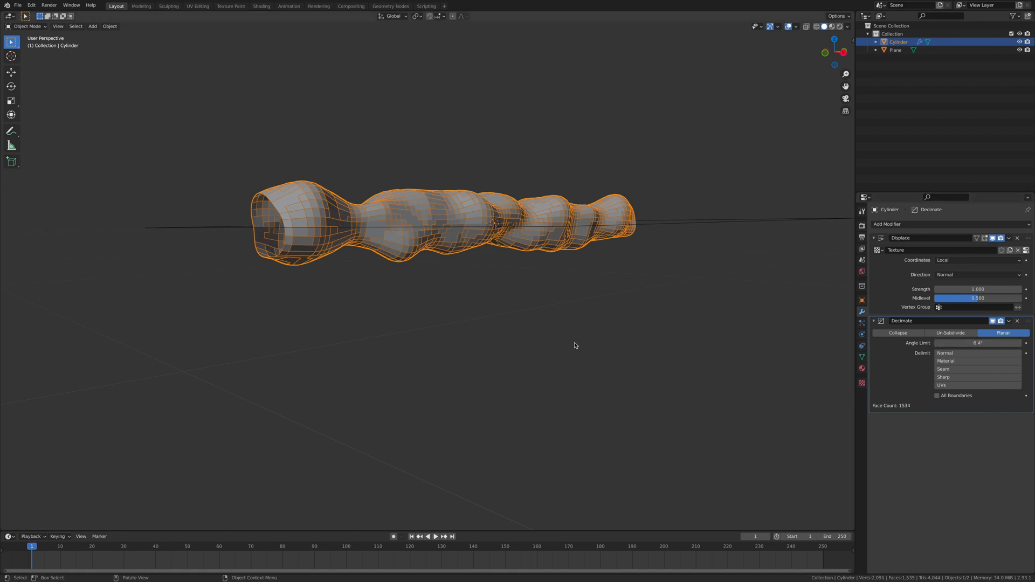
- Add a Wireframe modifier to the cylinder and deselect it to inspect the strut structure
click(910, 224)
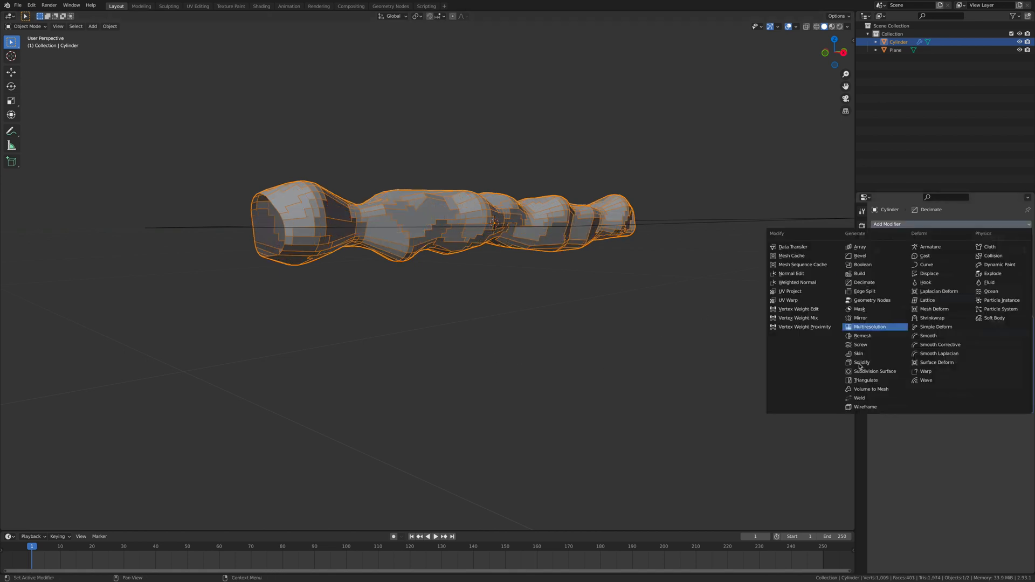
click(859, 408)
middle_drag(345, 345, 566, 289)
click(423, 340)
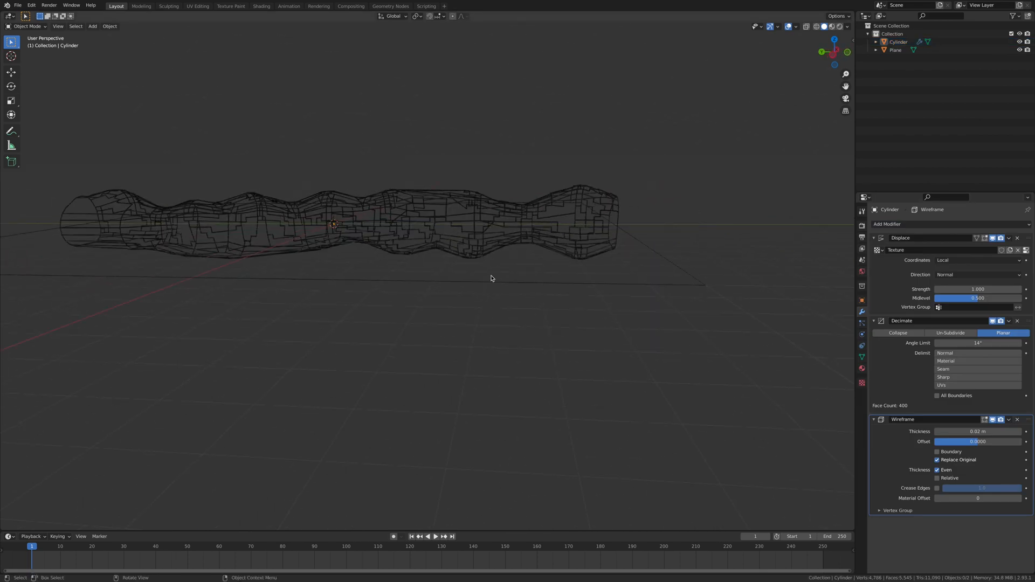
middle_drag(501, 355, 589, 381)
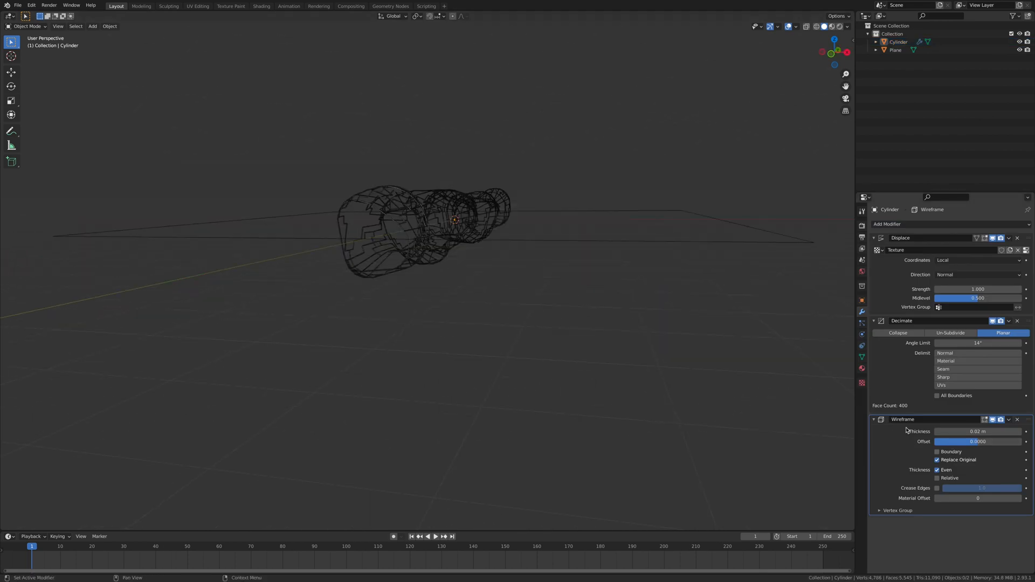
- Try a thickness of 0.1 m in the Wireframe modifier and inspect the struts up close
double_click(944, 432)
text(0.1)
key(Return)
middle_drag(485, 281, 520, 240)
scroll(463, 297, up, 4)
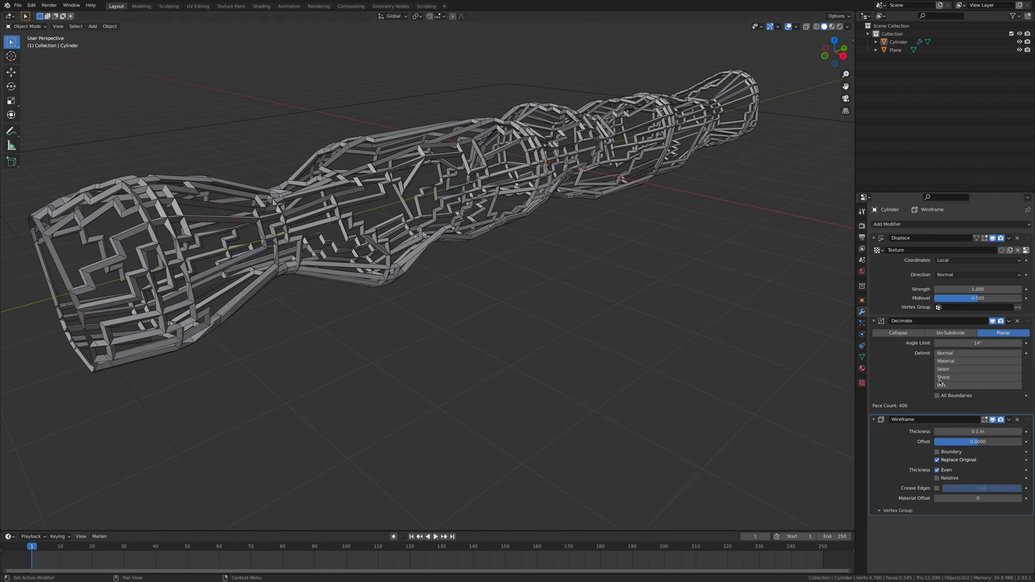
- Set the Wireframe modifier's thickness to 0.04 m
click(985, 431)
text(0.04)
key(Return)
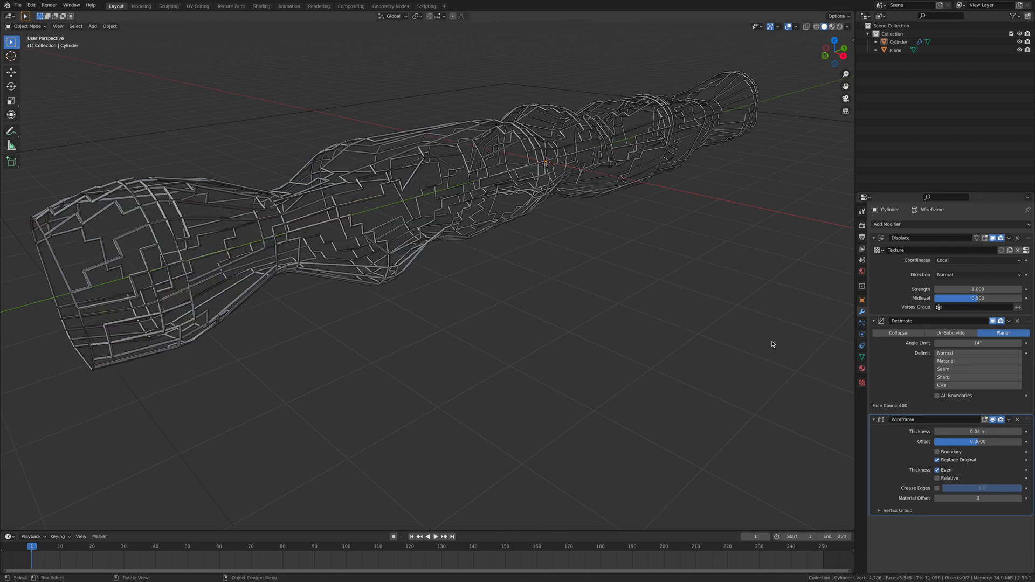
- Turn off the cylinder's wireframe overlay in its viewport display settings and return to its modifiers
click(862, 301)
click(938, 428)
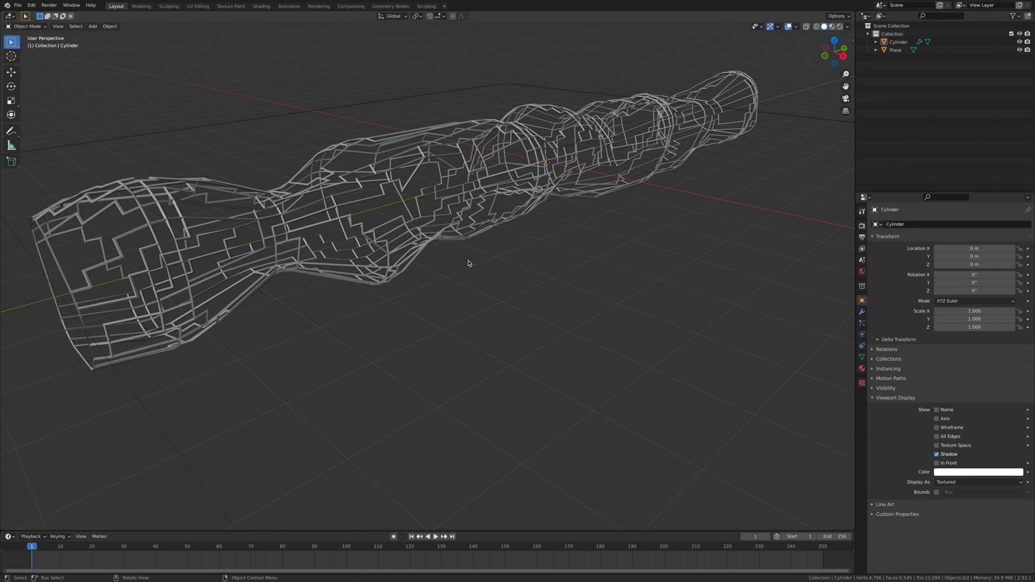
click(862, 313)
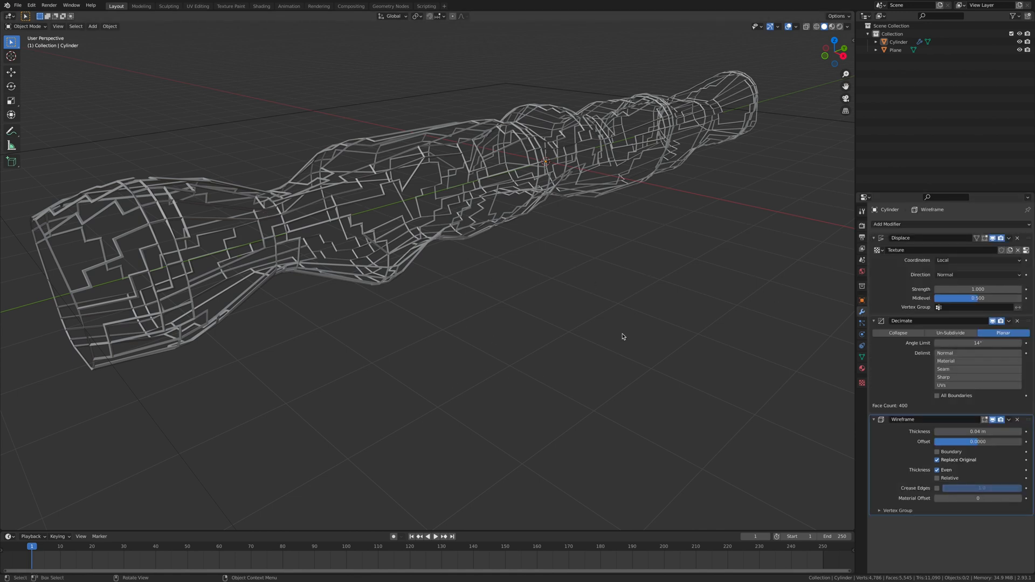
- Add a Smooth modifier with 12 repeats to the cylinder and raise the Wireframe modifier's thickness to 0.3 m
click(952, 224)
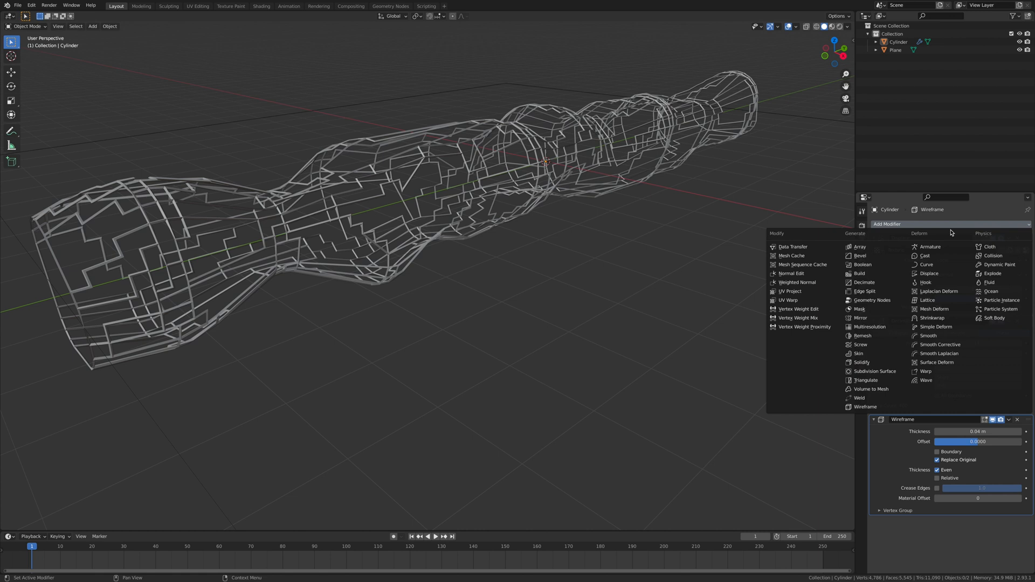
click(942, 335)
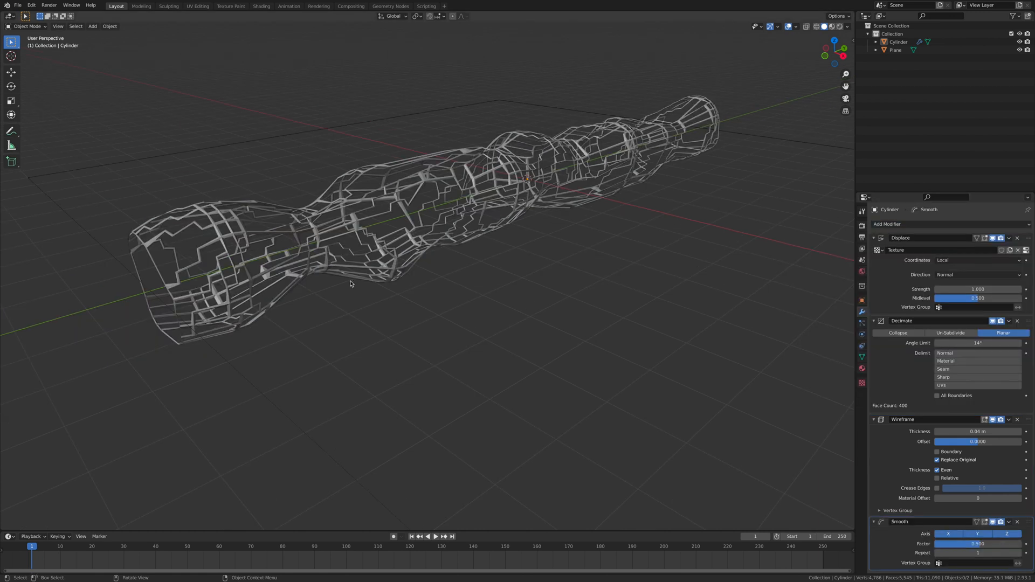
drag(1019, 554, 1028, 554)
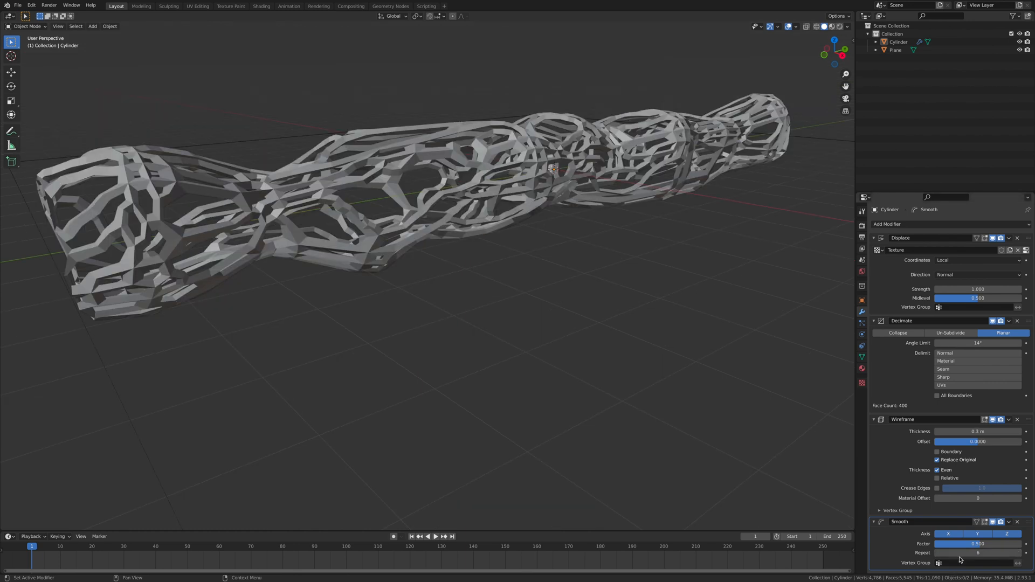
click(1019, 553)
click(1019, 553)
click(1019, 553)
click(1019, 553)
click(1019, 553)
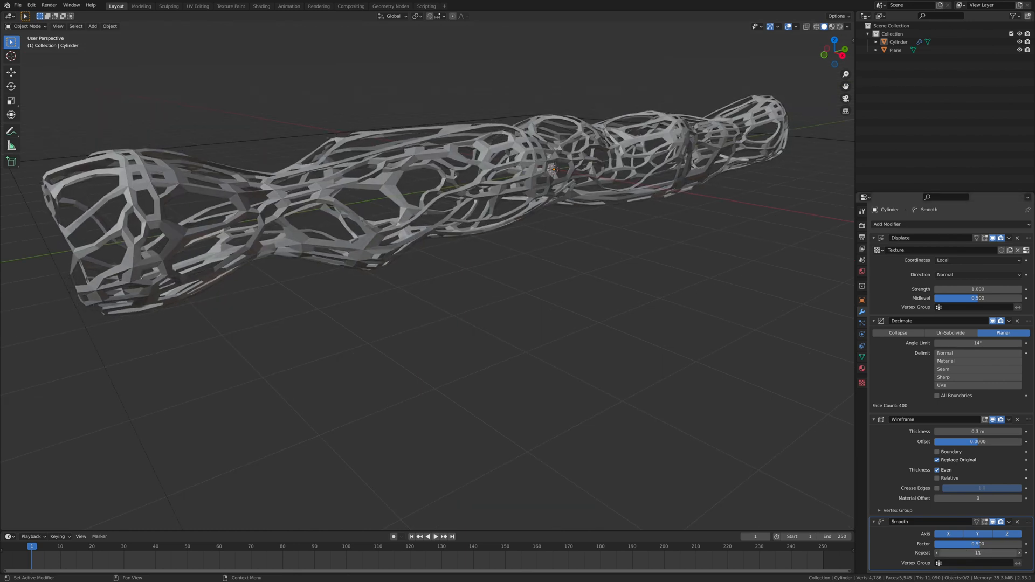
- Collapse the existing modifiers and add a Subdivision Surface modifier to the cylinder with viewport level 0
click(874, 238)
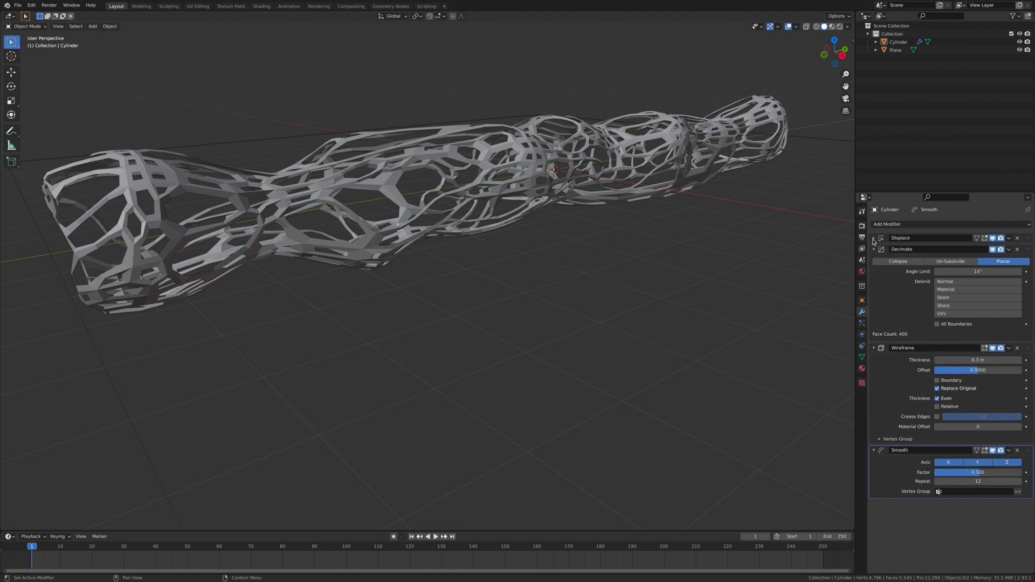
click(874, 249)
click(874, 261)
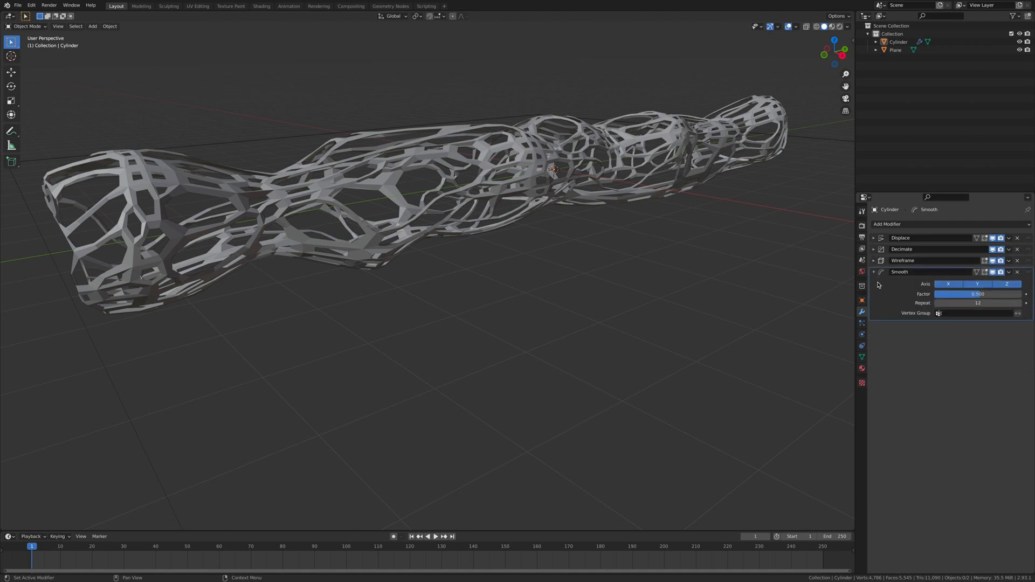
click(874, 272)
click(907, 224)
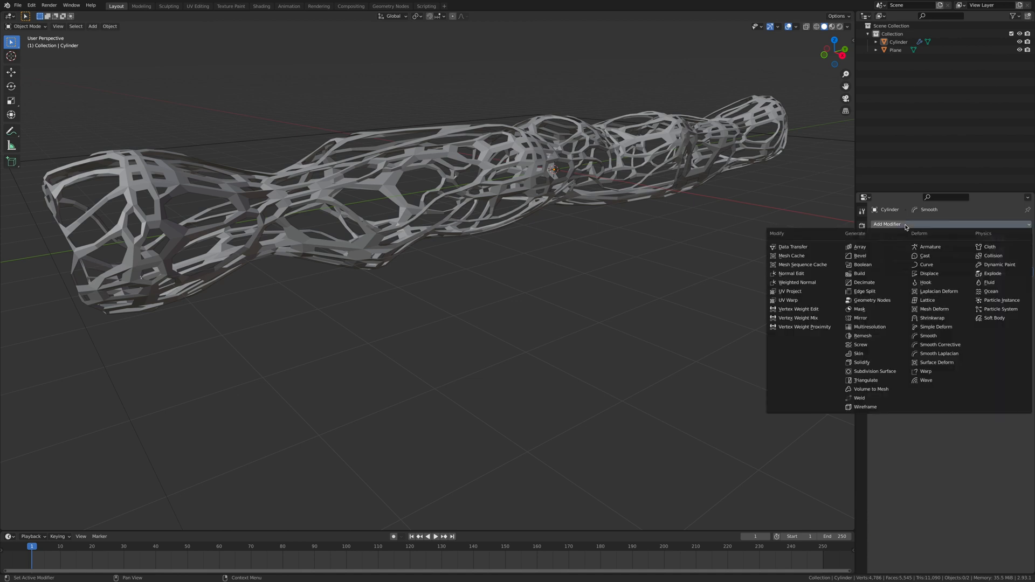
click(891, 372)
click(938, 306)
click(937, 307)
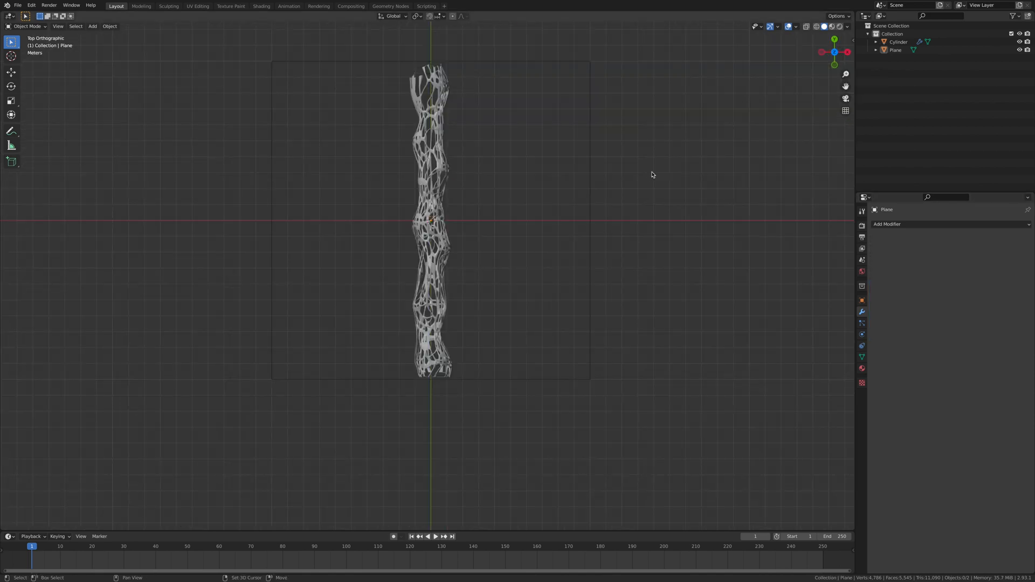
- Add a Plain Axes empty at the world origin
key(shift+a)
mouse_move(652, 174)
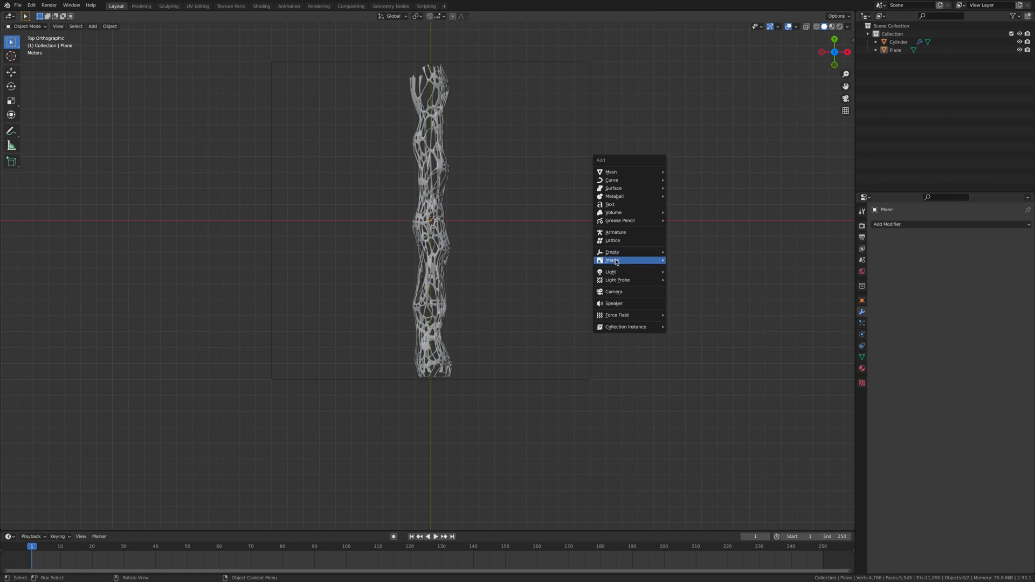
mouse_move(629, 255)
click(684, 254)
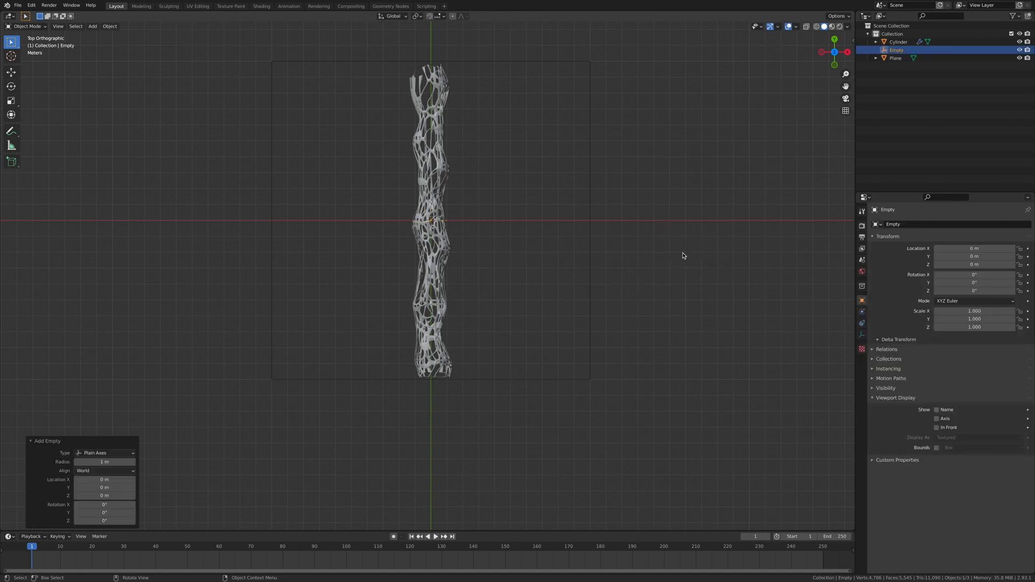
- Move the empty -10 m along the global Y axis to the end of the tunnel
key(g)
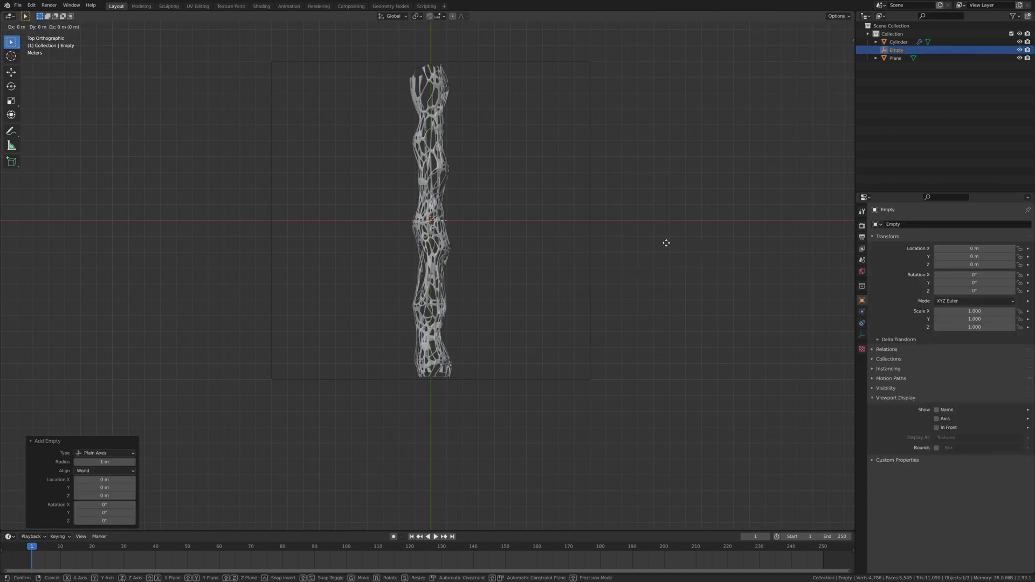
key(x)
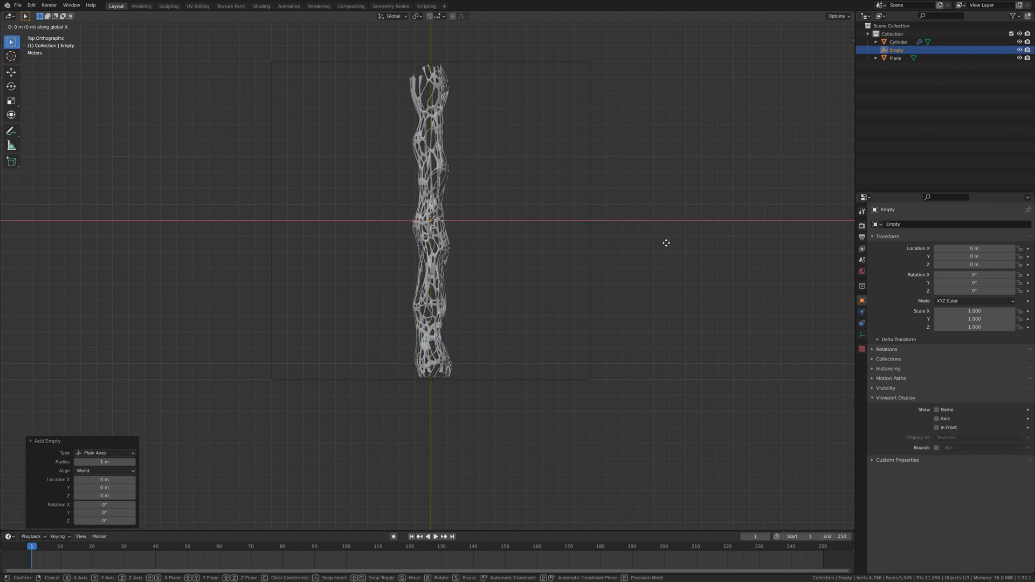
key(y)
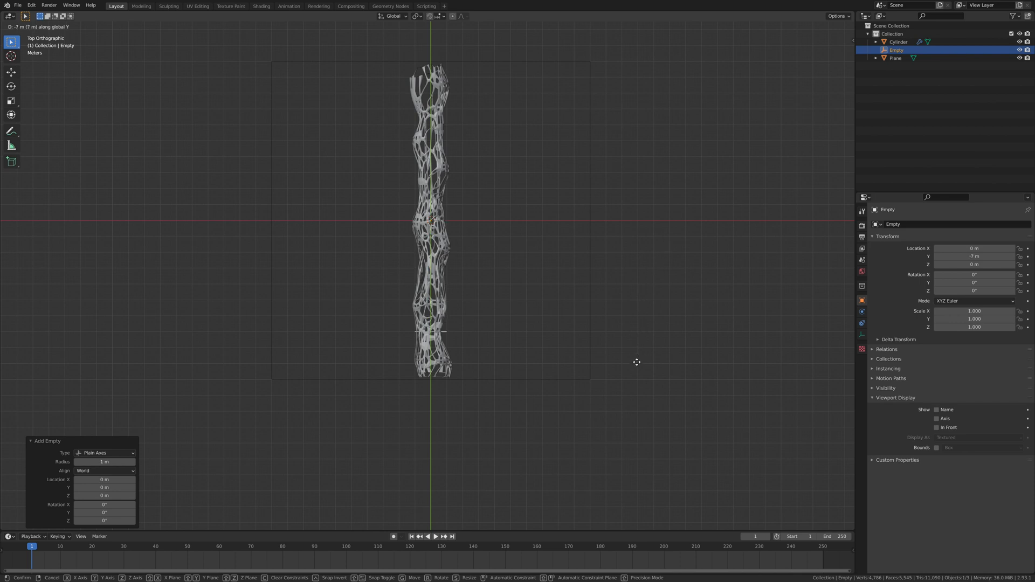
click(632, 403)
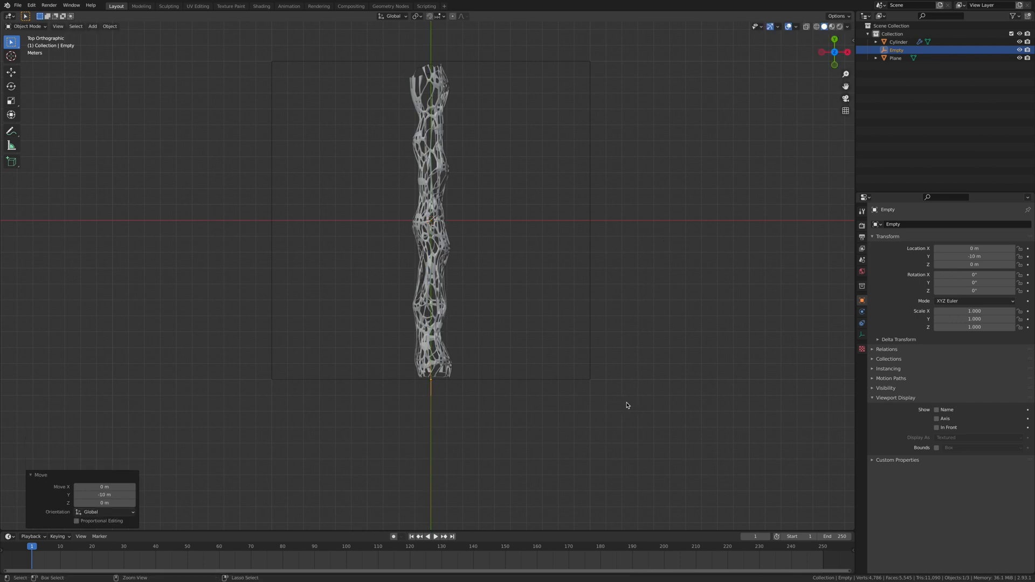
- Select the cylinder, collapse its Subdivision modifier and add a Mirror modifier
scroll(476, 261, up, 4)
shift+middle_drag(502, 368, 436, 268)
middle_drag(520, 367, 407, 176)
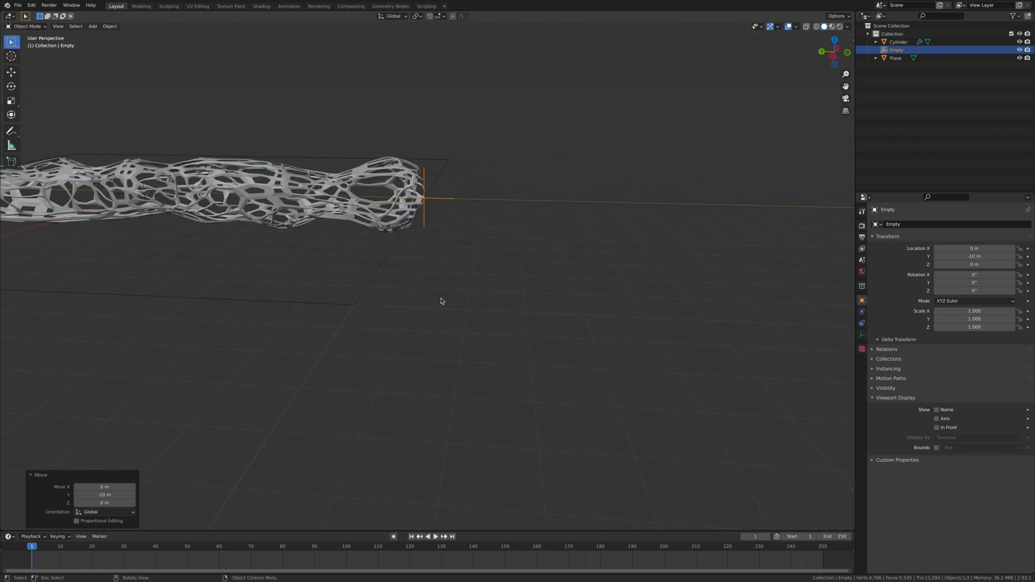
click(398, 174)
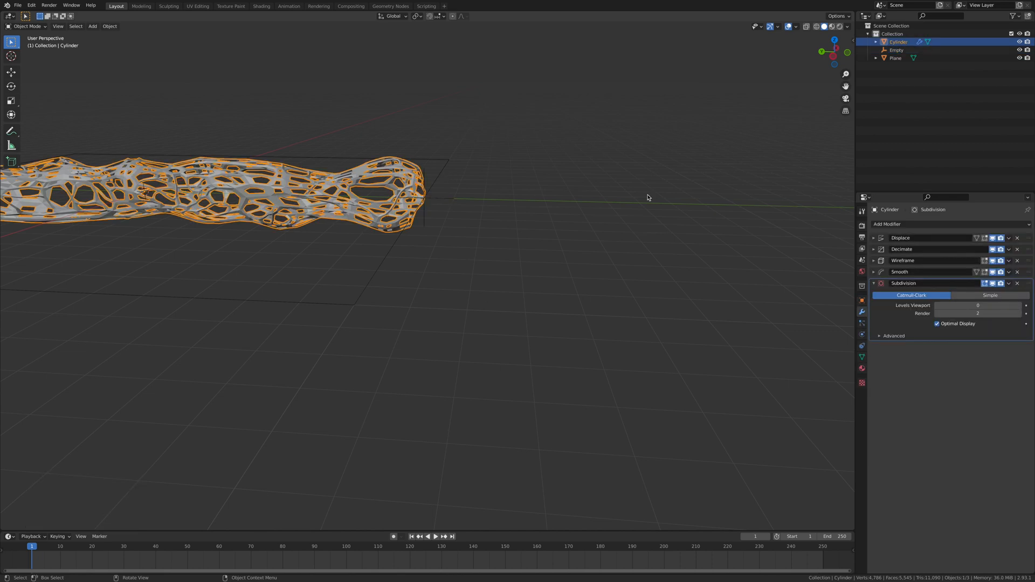
click(874, 283)
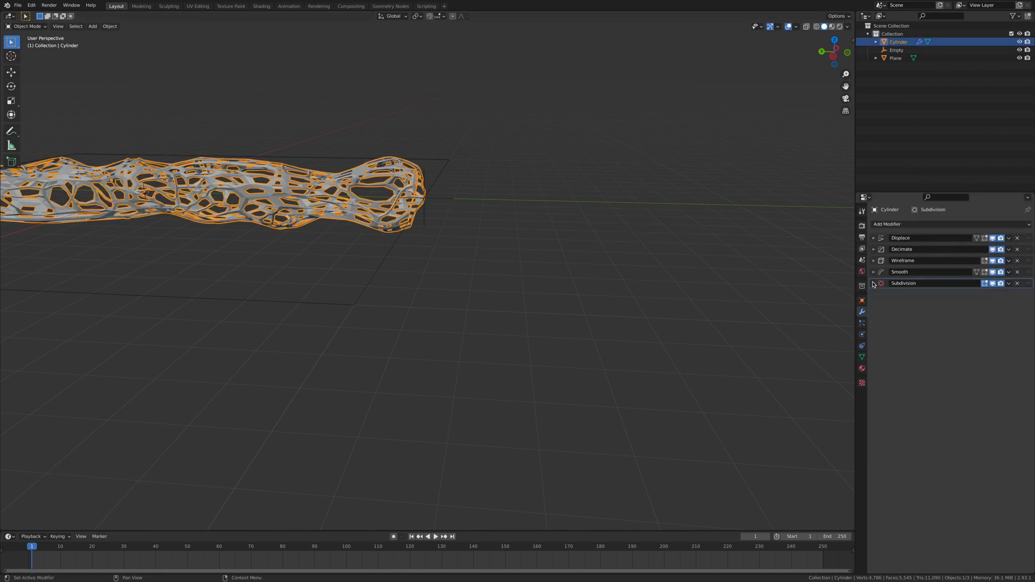
click(887, 224)
click(858, 318)
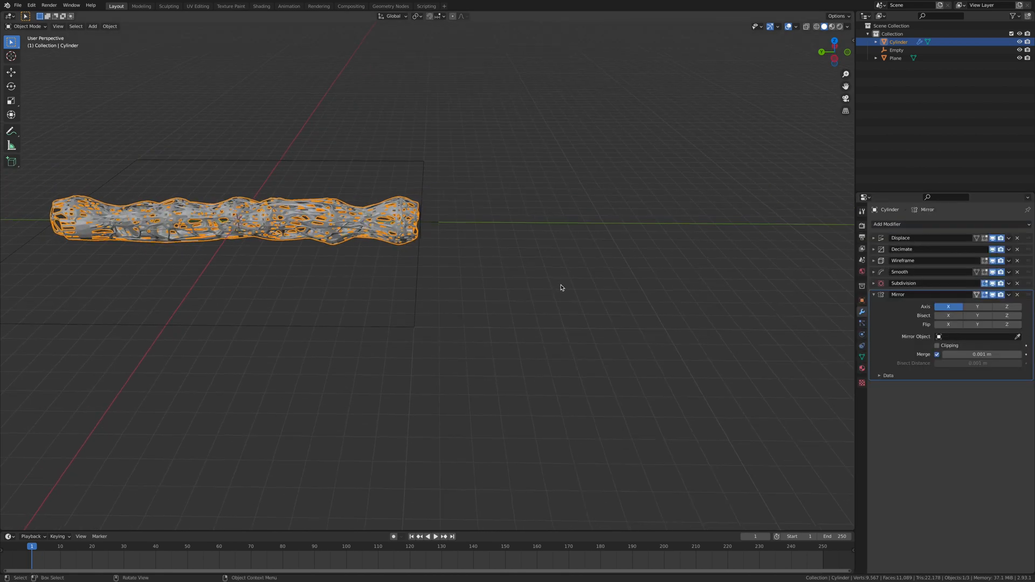
- Mirror the tunnel across the Empty on the Y axis only, with the X axis turned off, and deselect it
click(939, 339)
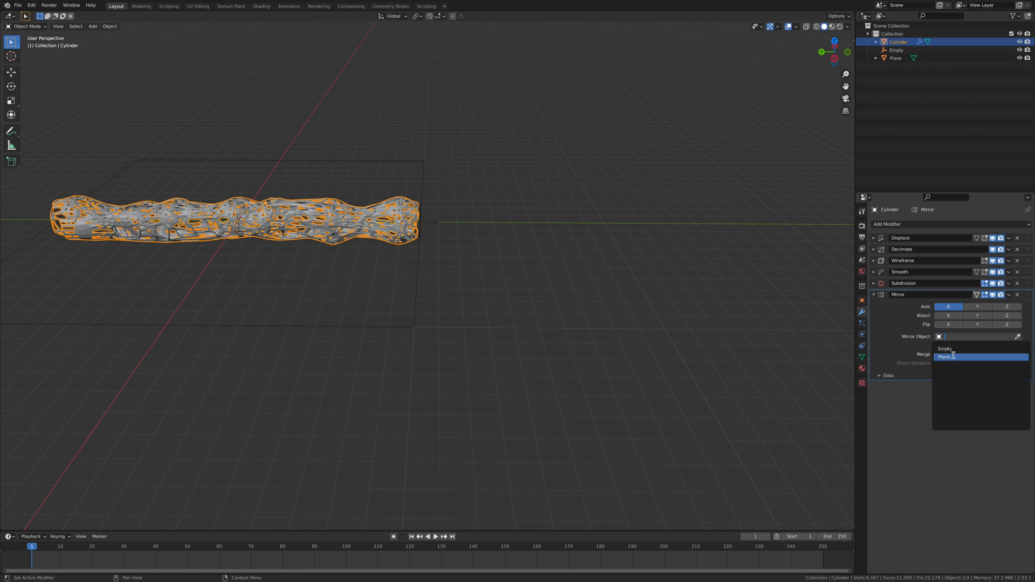
click(956, 350)
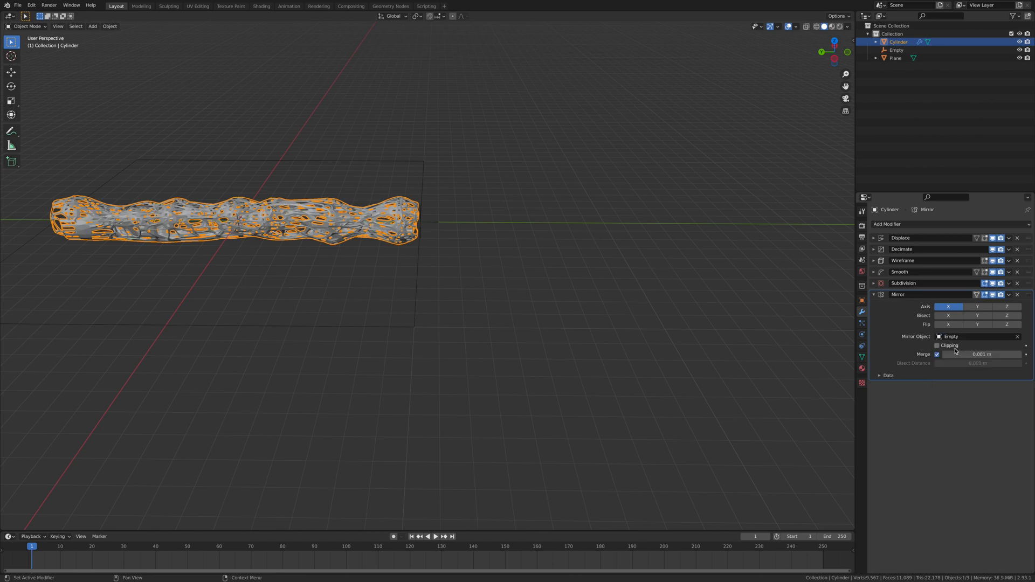
click(950, 307)
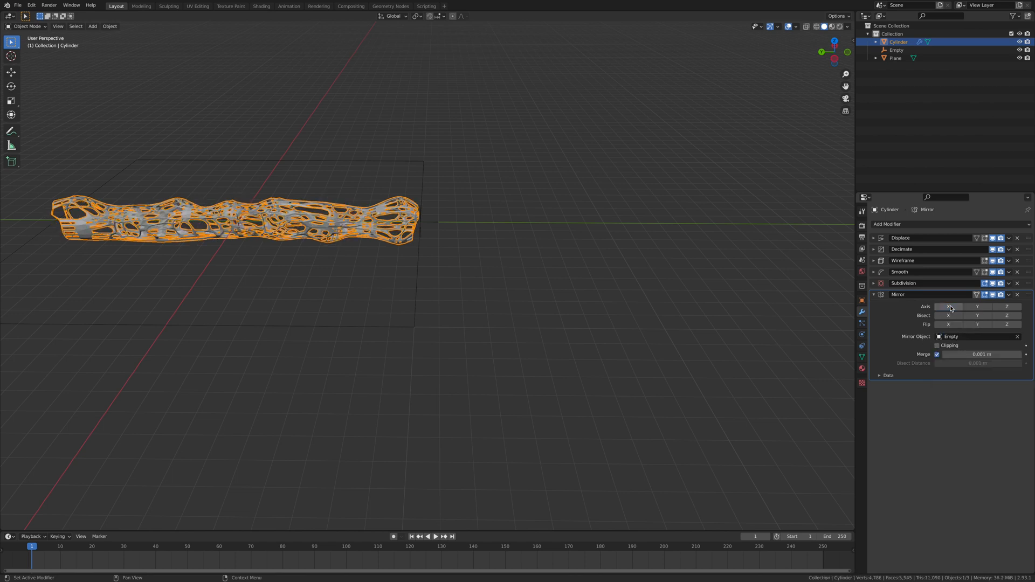
click(978, 307)
scroll(714, 307, down, 5)
click(679, 286)
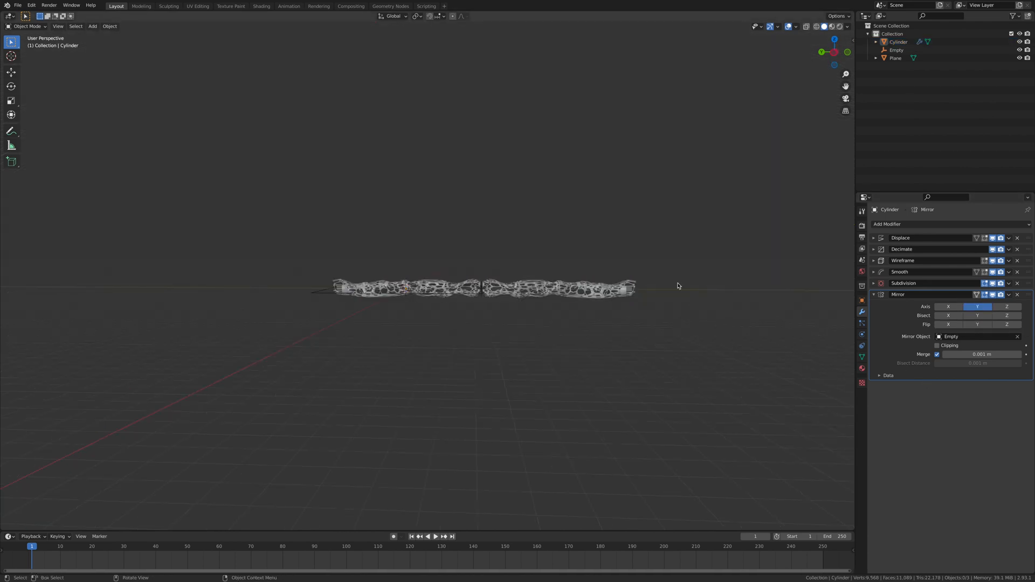
- Add a camera at the origin, aligned to the back view so it looks along the tunnel
click(821, 51)
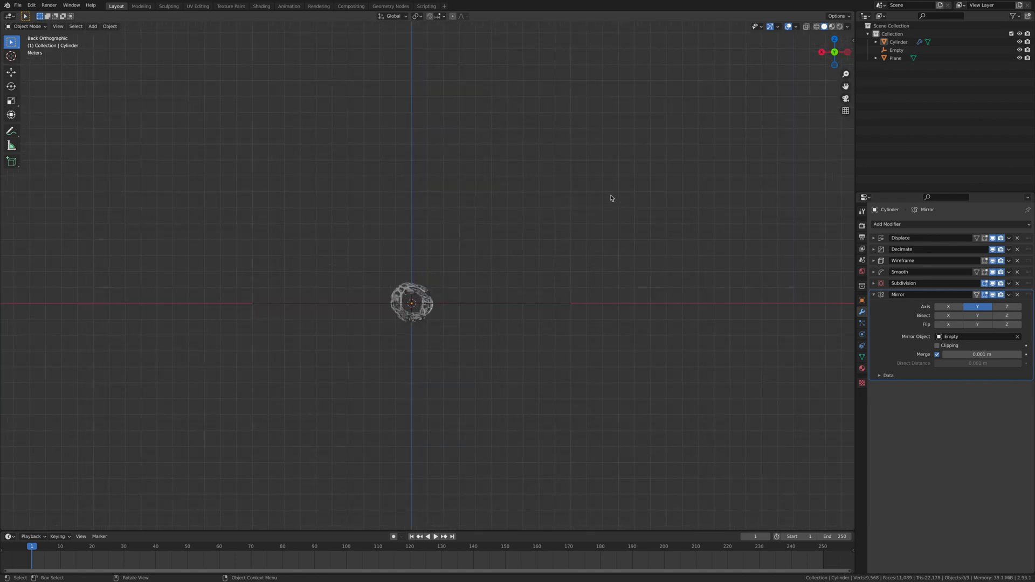
key(shift+a)
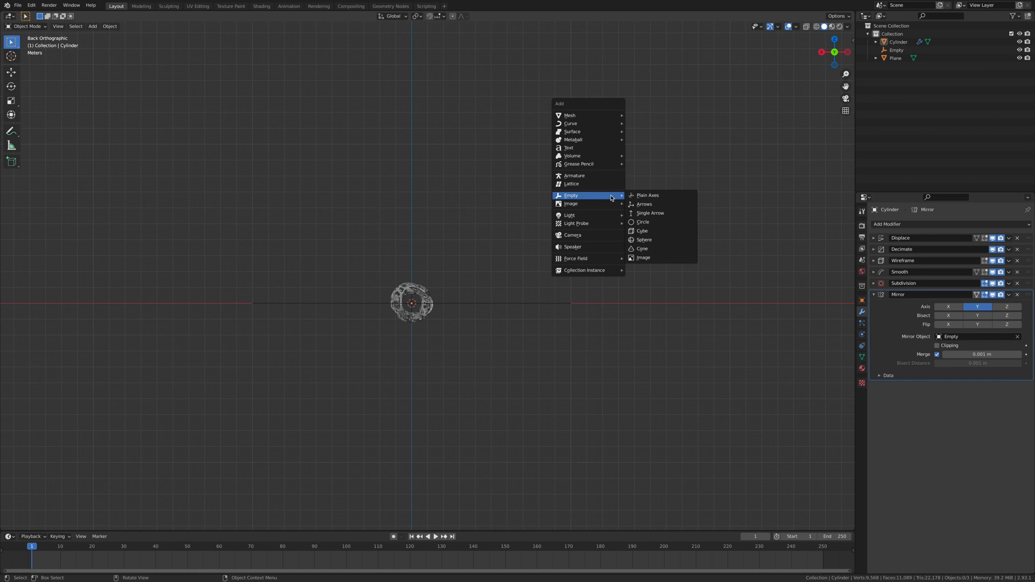
click(573, 235)
- Move the camera 10 m along the global Y axis to the open end of the first tunnel segment
drag(826, 60, 834, 50)
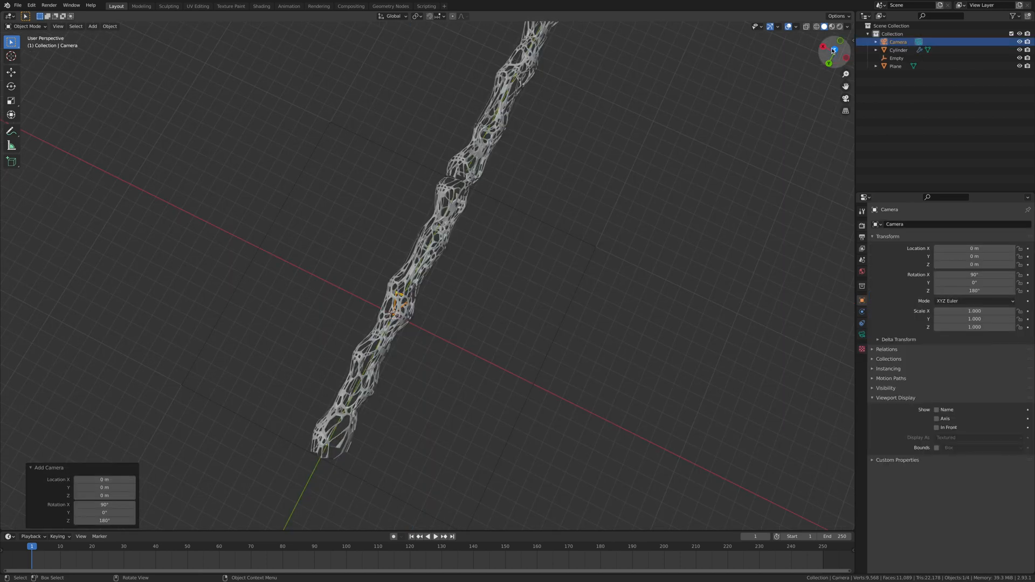
click(833, 50)
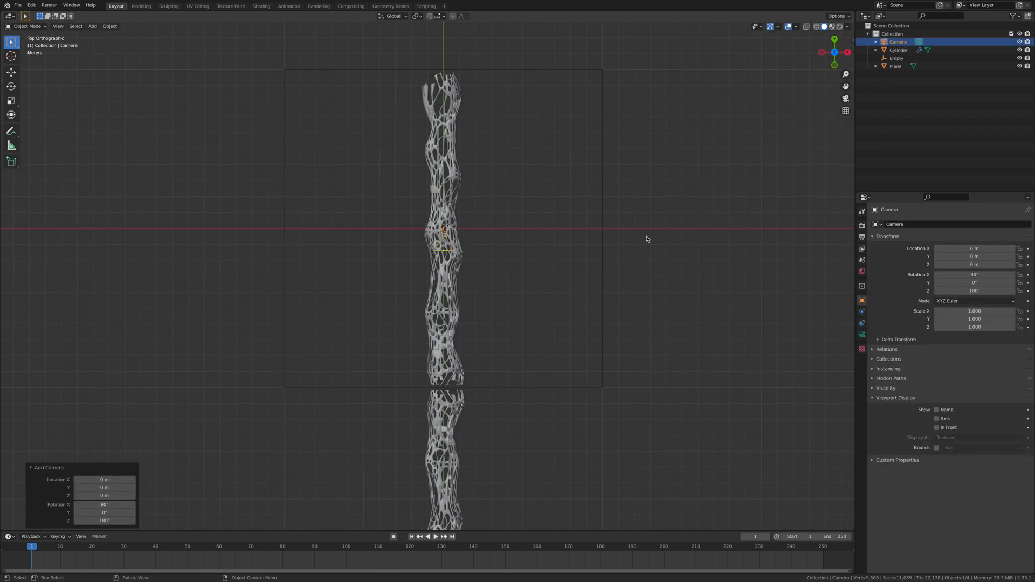
key(g)
key(y)
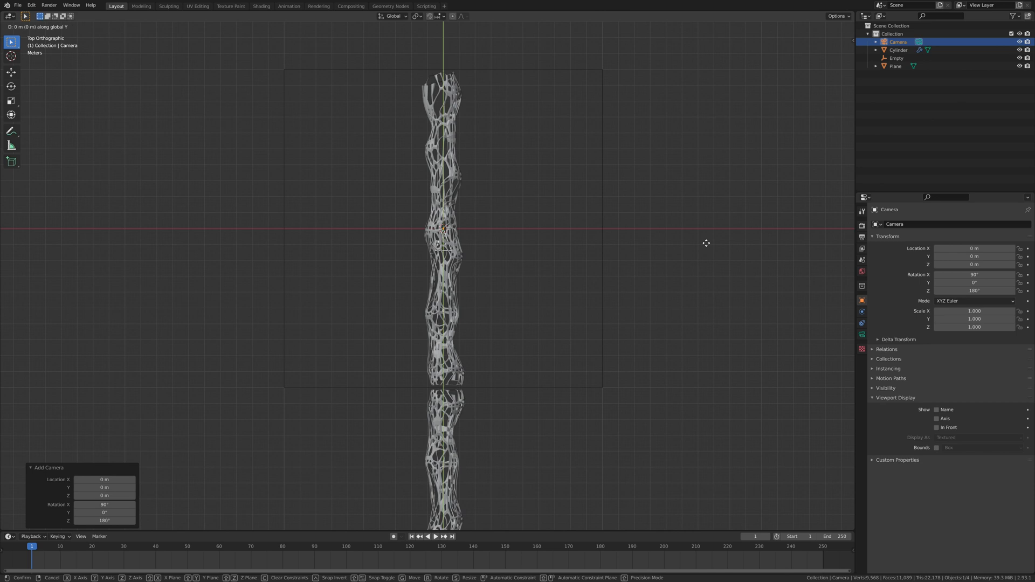
text(10)
key(Return)
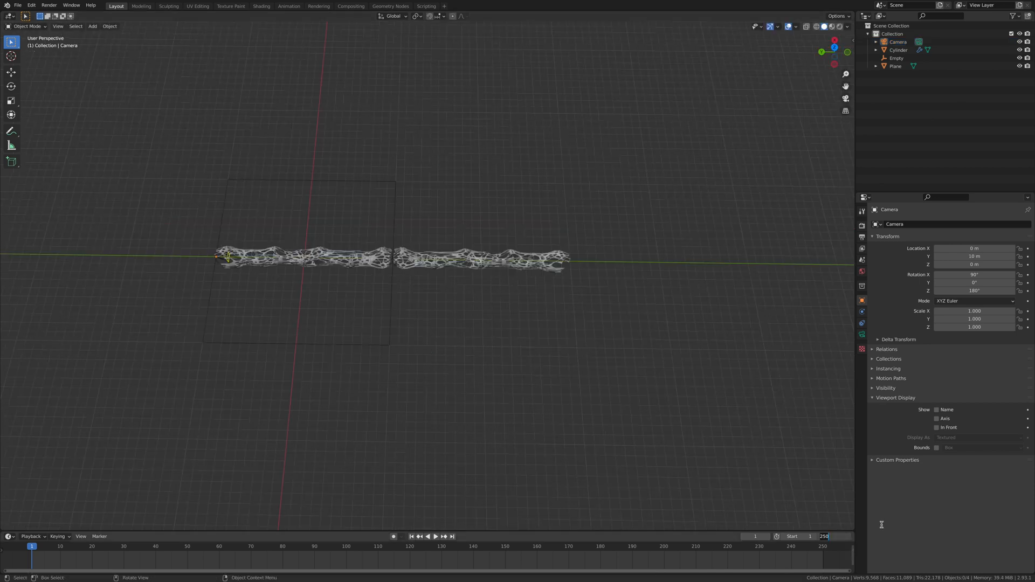
- Set the animation's end frame to 120 and insert a location keyframe for the camera at frame 1
key(BackSpace)
key(Return)
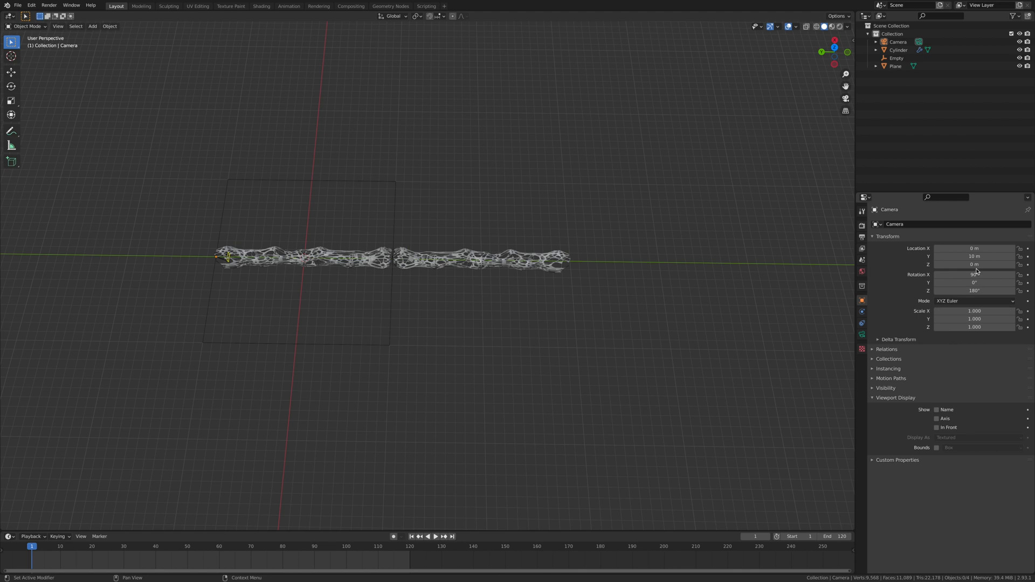
key(i)
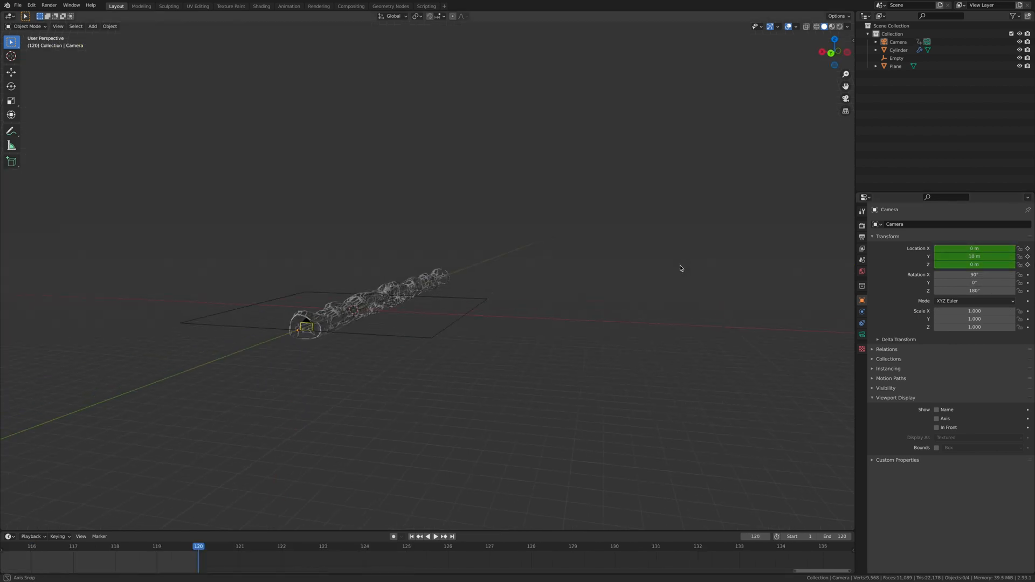
- With the timeline at frame 120, examine both ends of the mirrored tunnel from the left side view to judge the camera's travel
middle_drag(681, 268, 605, 282)
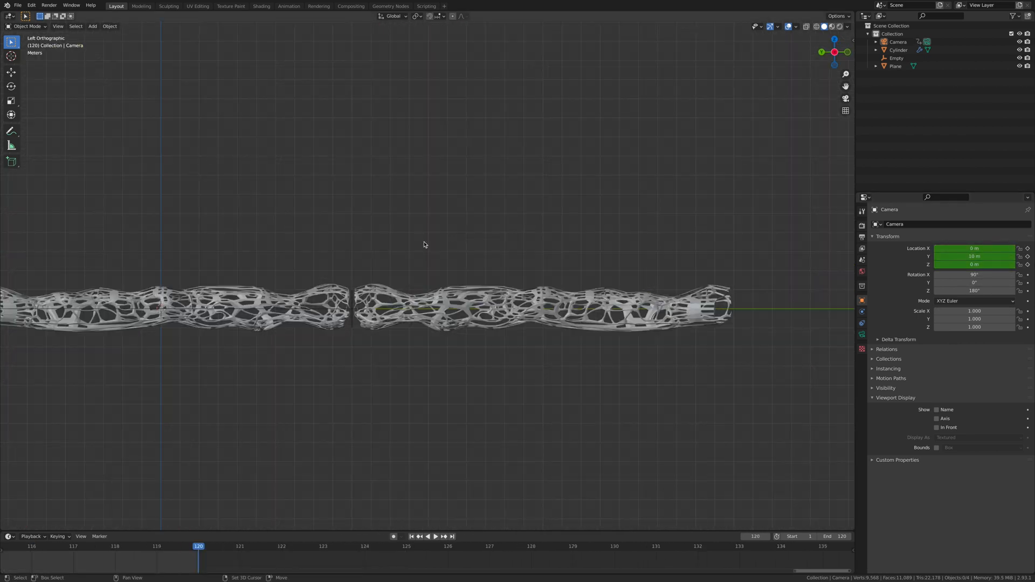
shift+middle_drag(424, 245, 543, 248)
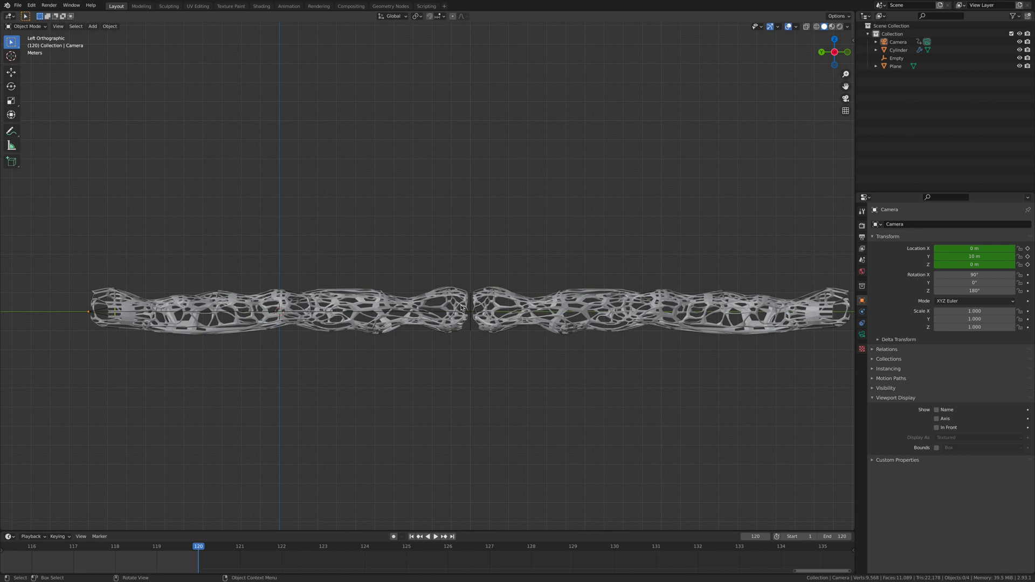
shift+middle_drag(634, 352, 475, 358)
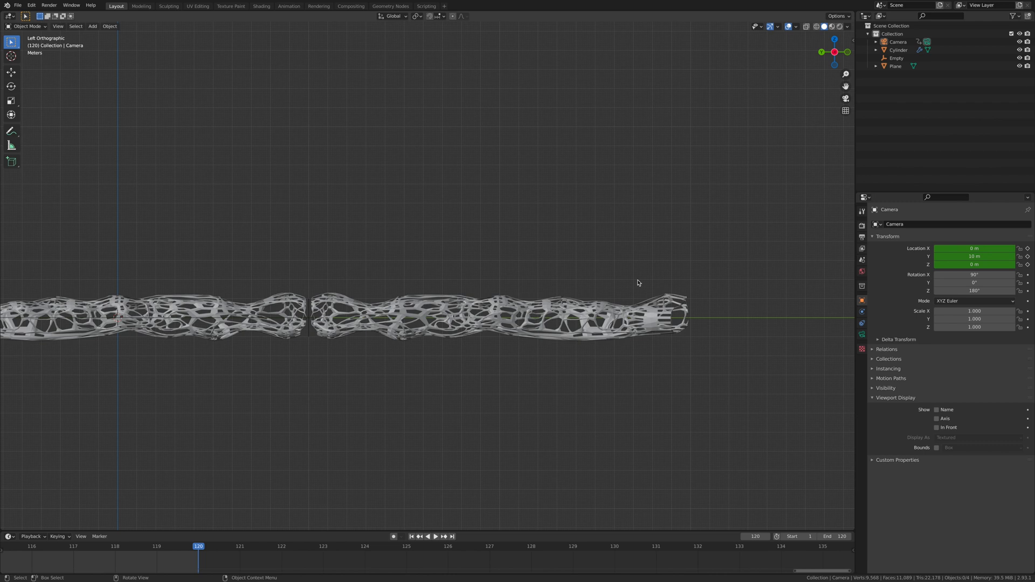
drag(638, 258, 751, 380)
scroll(498, 369, down, 2)
click(535, 217)
shift+middle_drag(265, 375, 582, 408)
drag(368, 297, 443, 371)
click(603, 422)
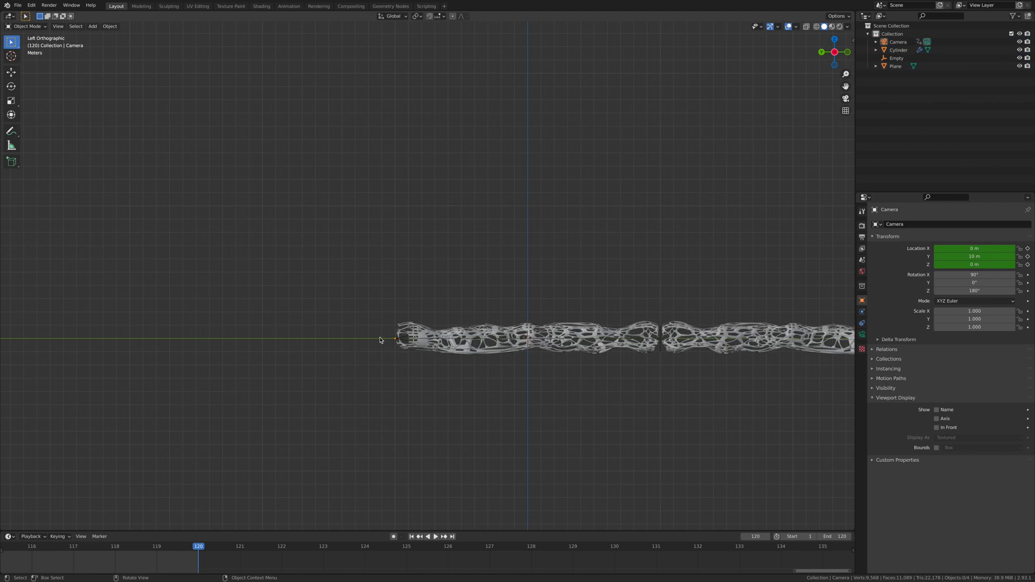
shift+middle_drag(762, 389, 507, 391)
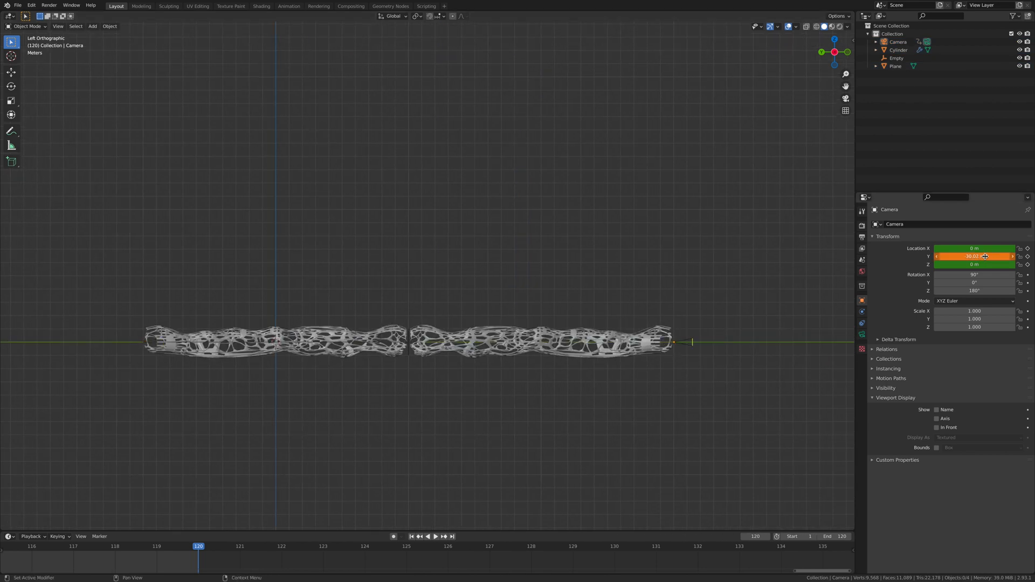
- Set the camera's Y location to -30 m and insert a location keyframe at frame 120
click(1004, 258)
key(BackSpace)
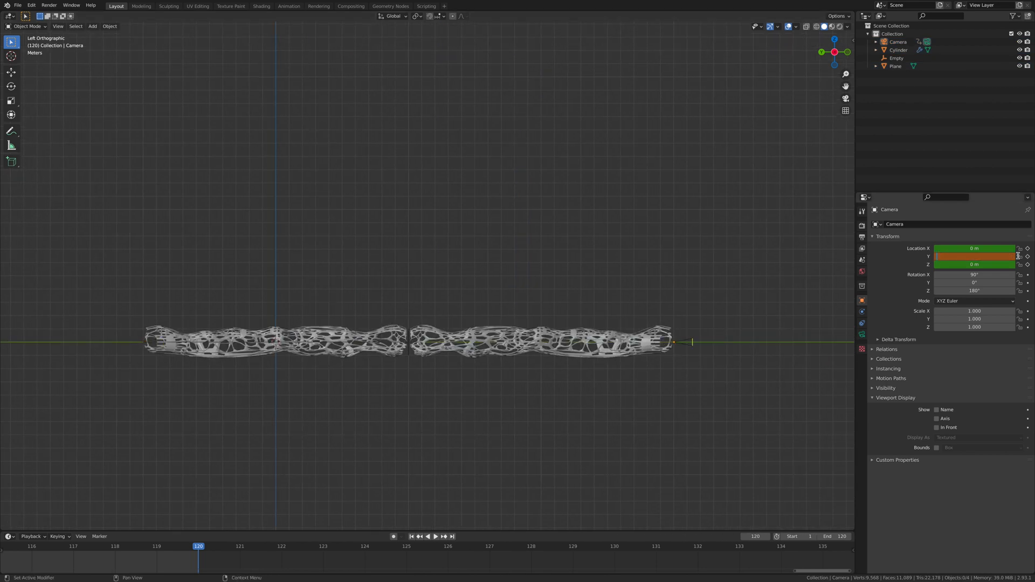
text(-30)
key(Return)
key(i)
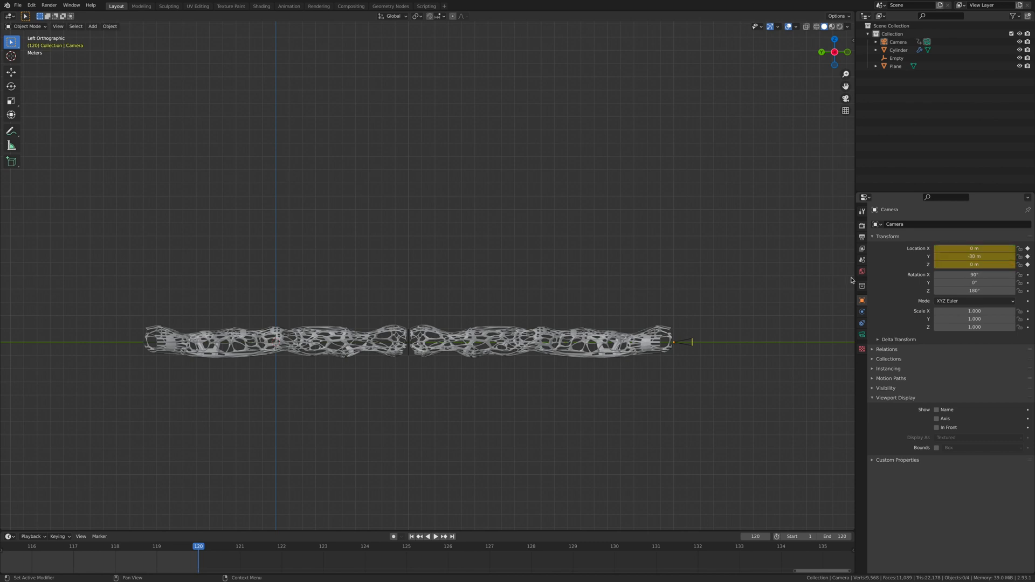
- Play the camera animation and preview the flight through the tunnel from the active camera's viewpoint
key(space)
key(space)
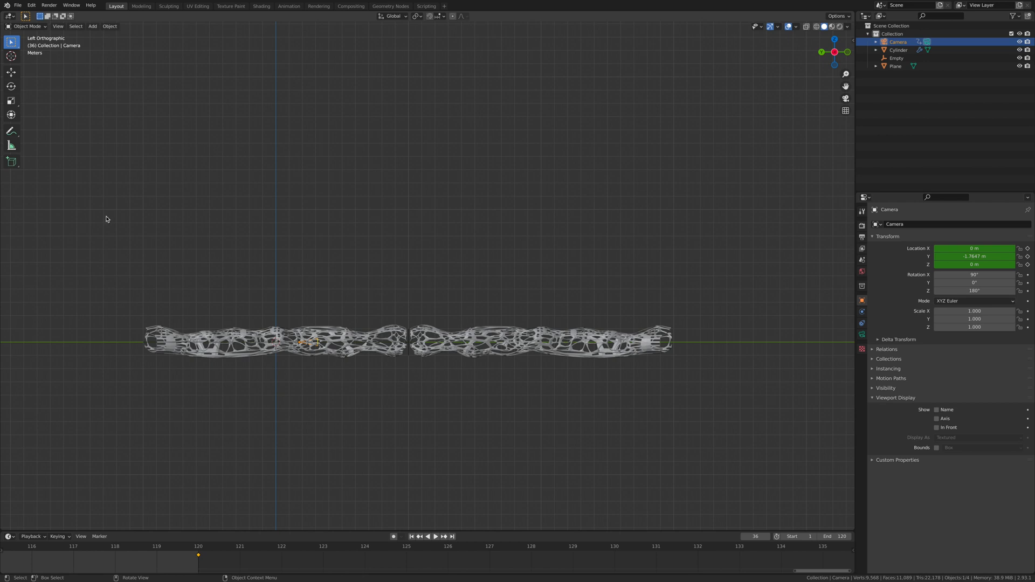
click(58, 26)
mouse_move(123, 109)
click(178, 115)
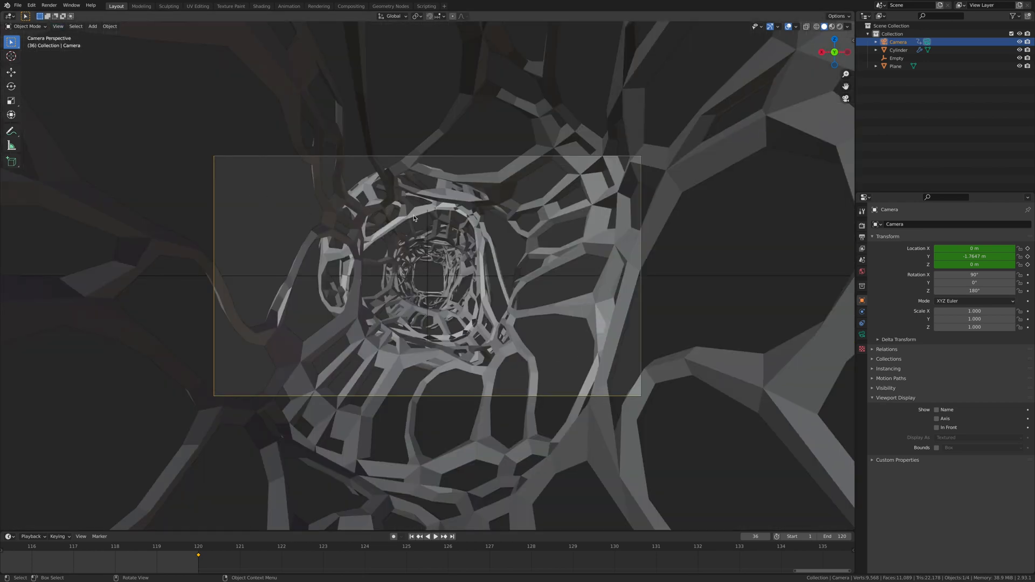
key(space)
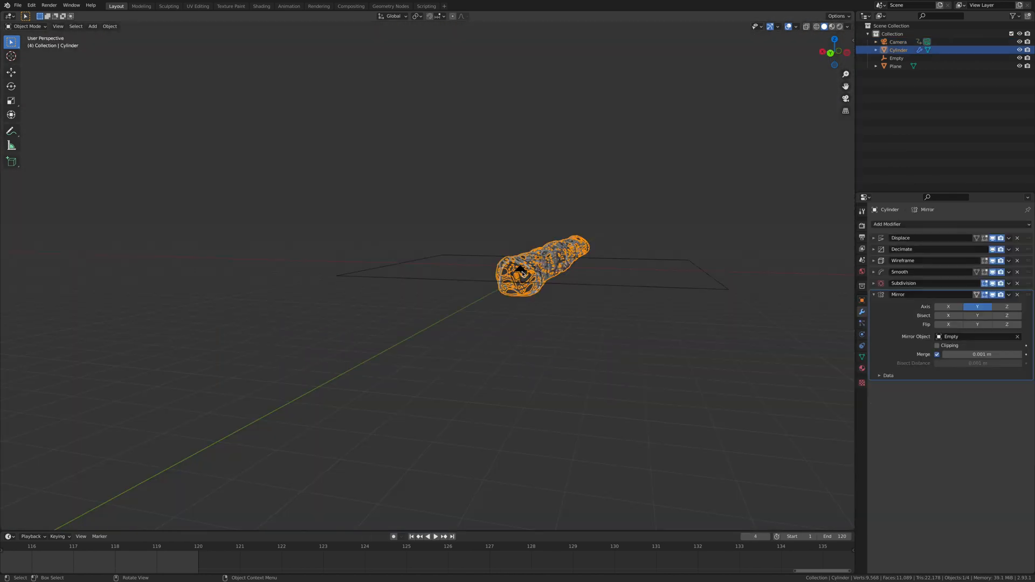
- Select the camera at the tunnel entrance and set its lens focal length to 24 mm
click(521, 274)
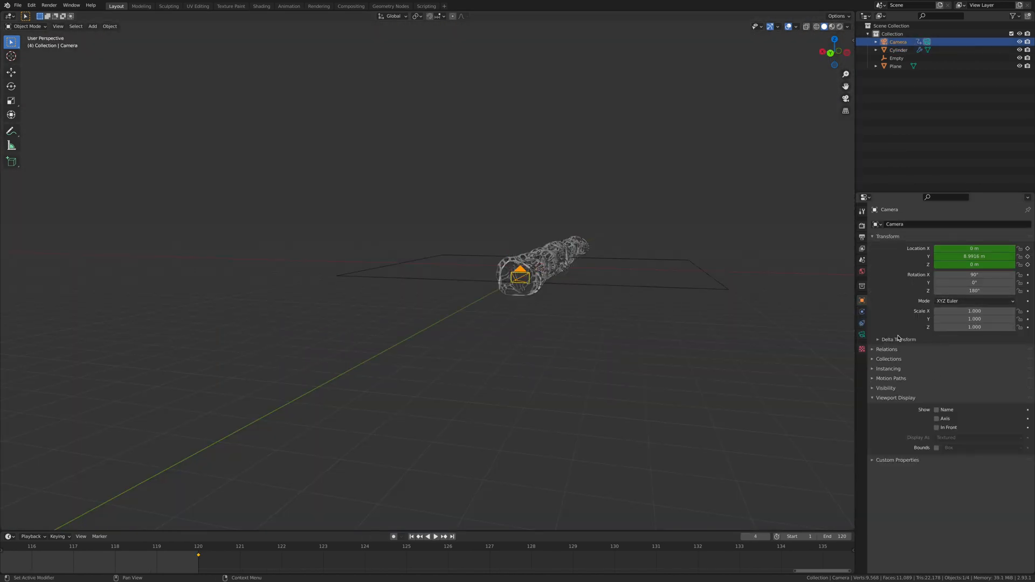
text(2)
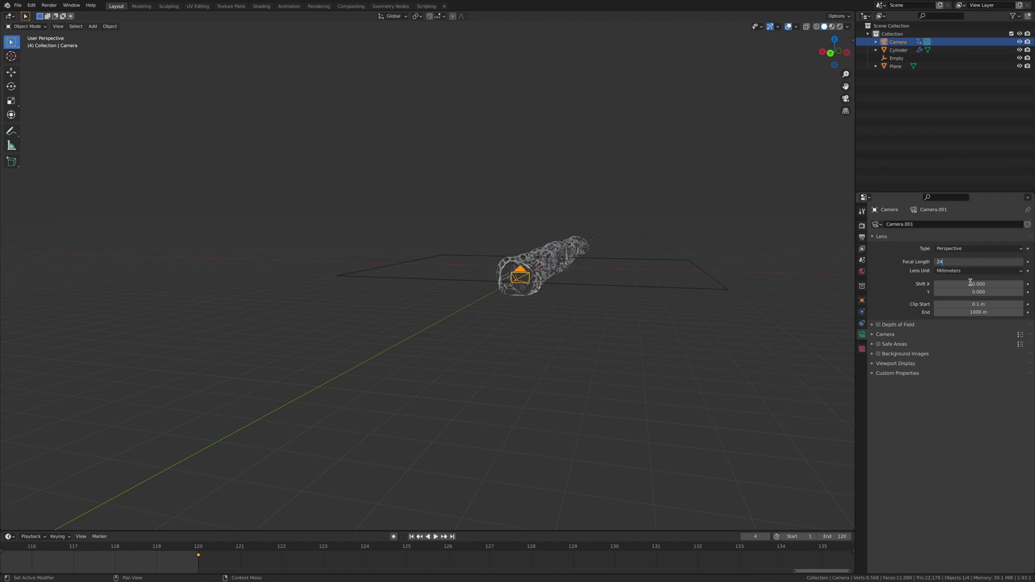
text(4)
key(Return)
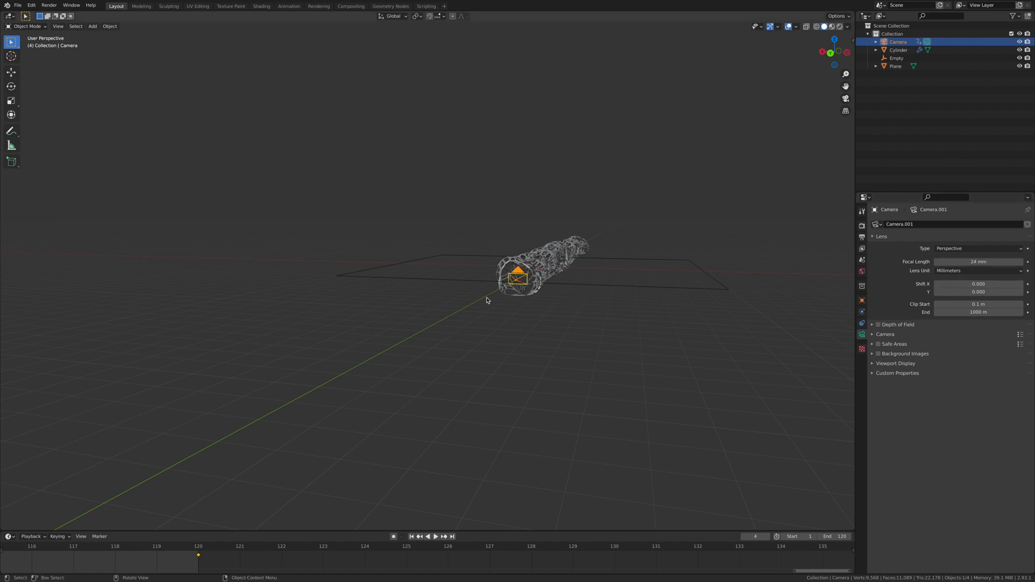
- Play the animation from the first frame in top view to examine the camera's travel along the tunnel
key(KP_7)
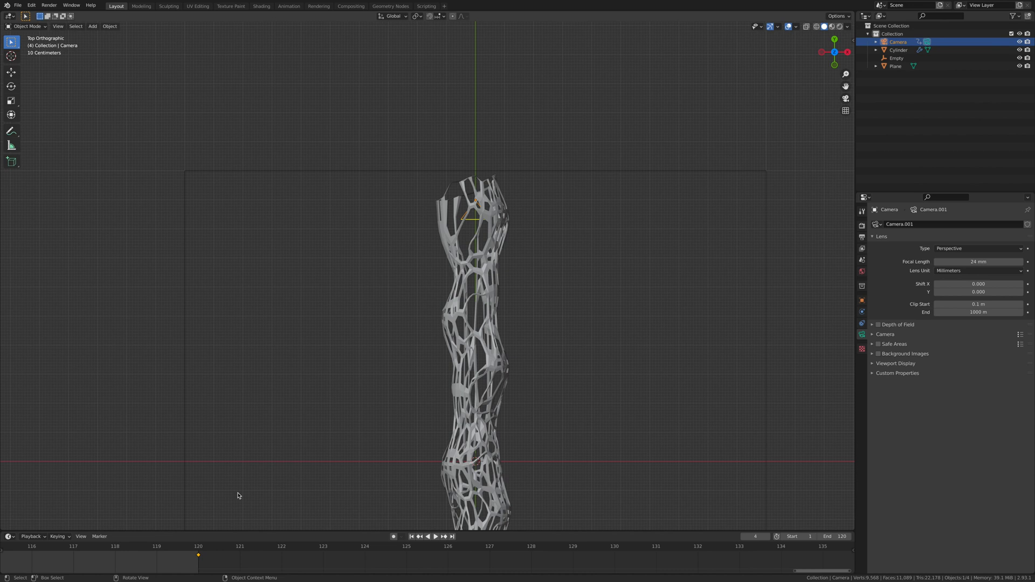
scroll(232, 518, down, 5)
scroll(116, 566, down, 3)
scroll(116, 566, down, 8)
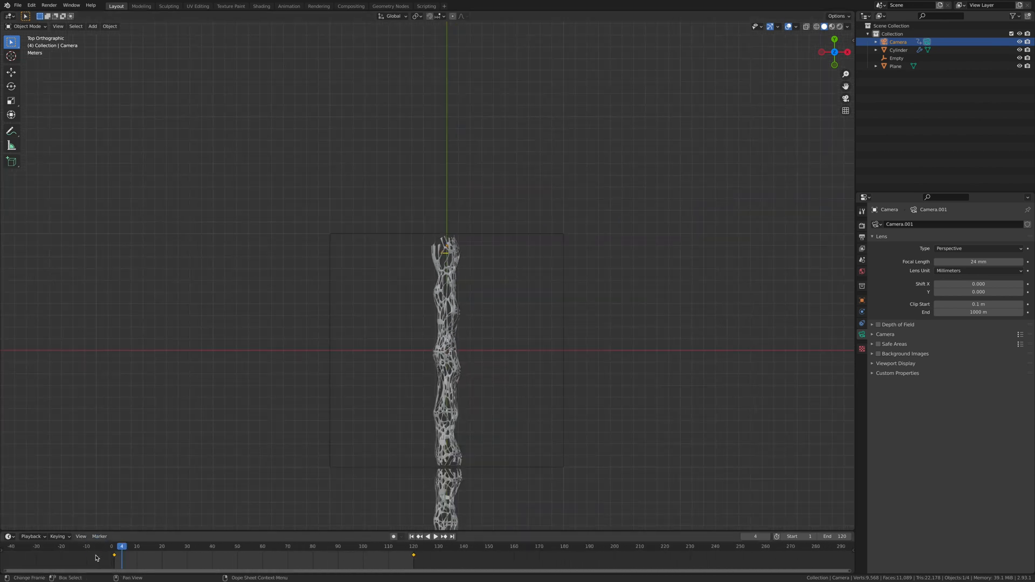
drag(127, 553, 115, 547)
key(space)
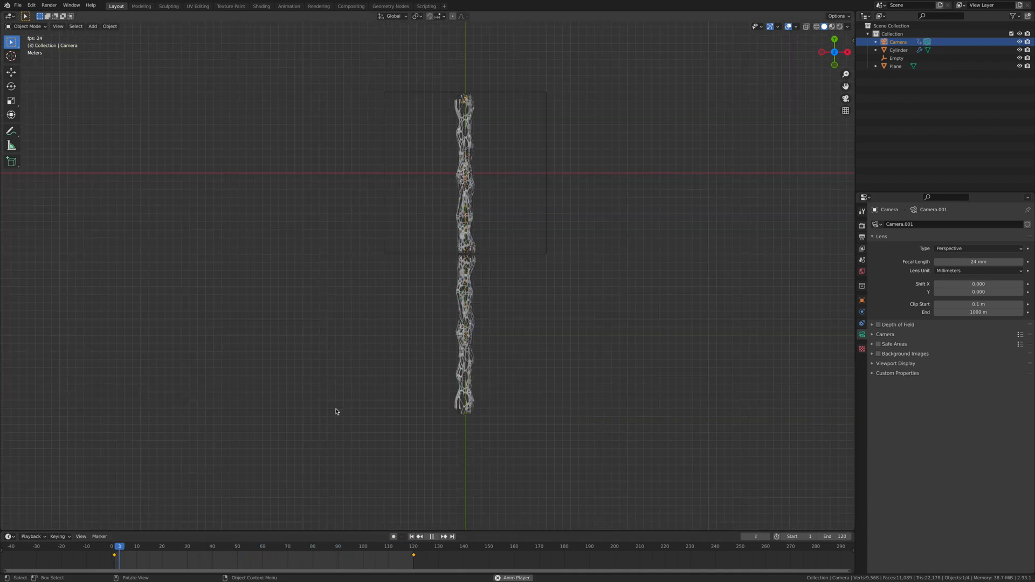
key(space)
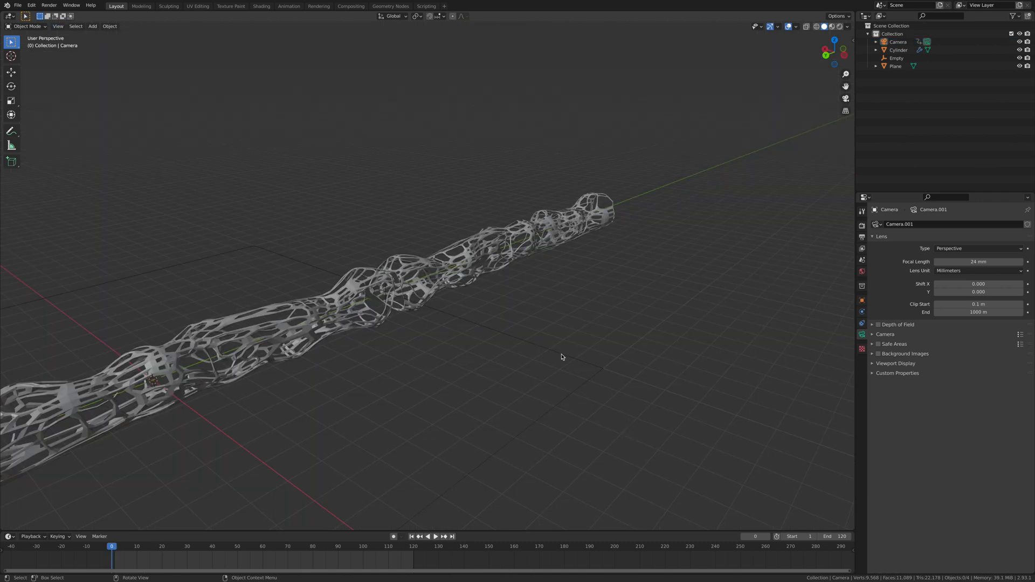
- Delete the plane lying around the tunnel
click(564, 360)
middle_drag(263, 398, 500, 347)
key(Delete)
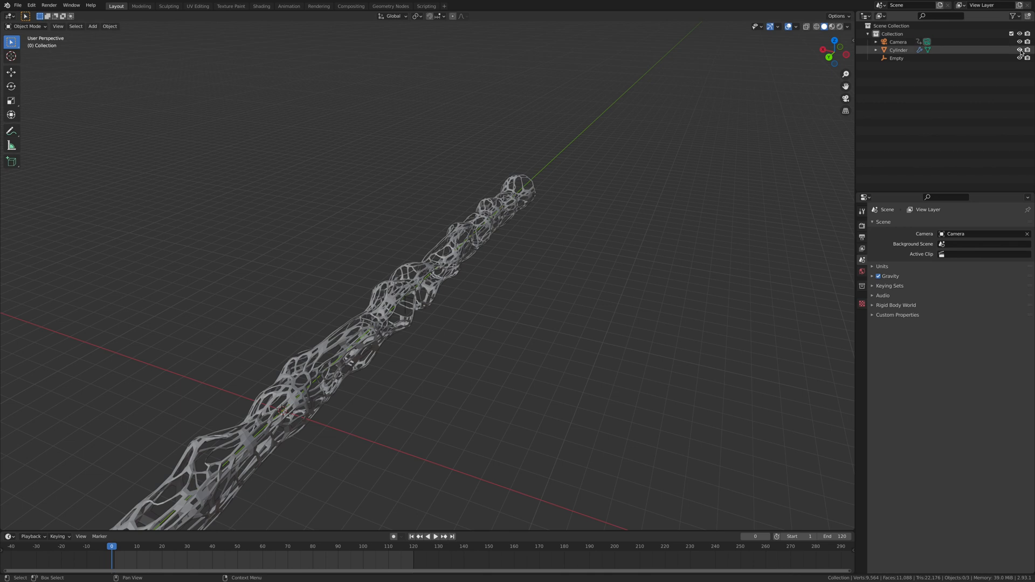
- Hide the camera and move the tunnel cylinder and its empty into a new collection named "cheese tube"
scroll(139, 155, down, 5)
drag(138, 155, 493, 393)
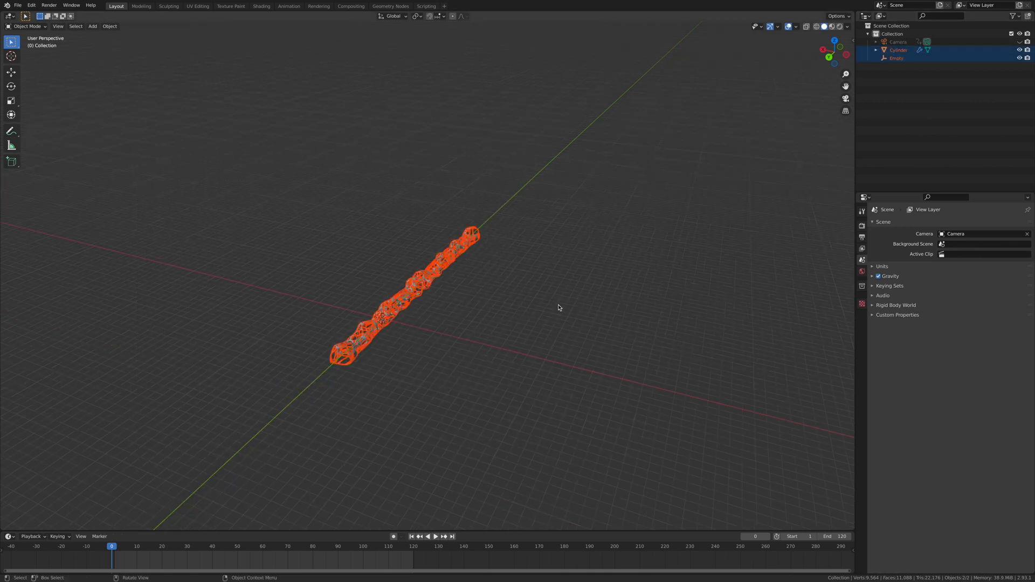
key(m)
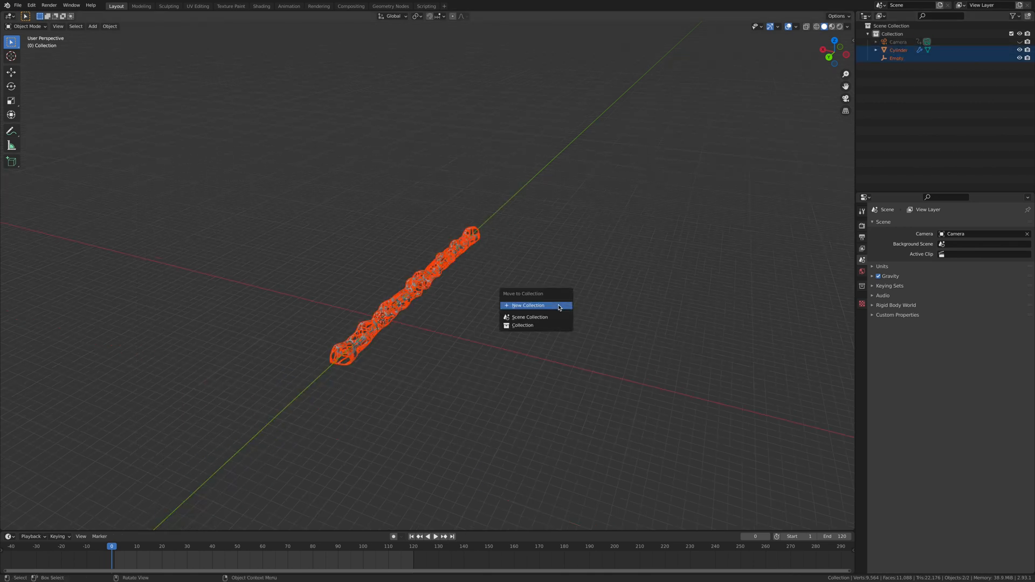
click(560, 306)
key(BackSpace)
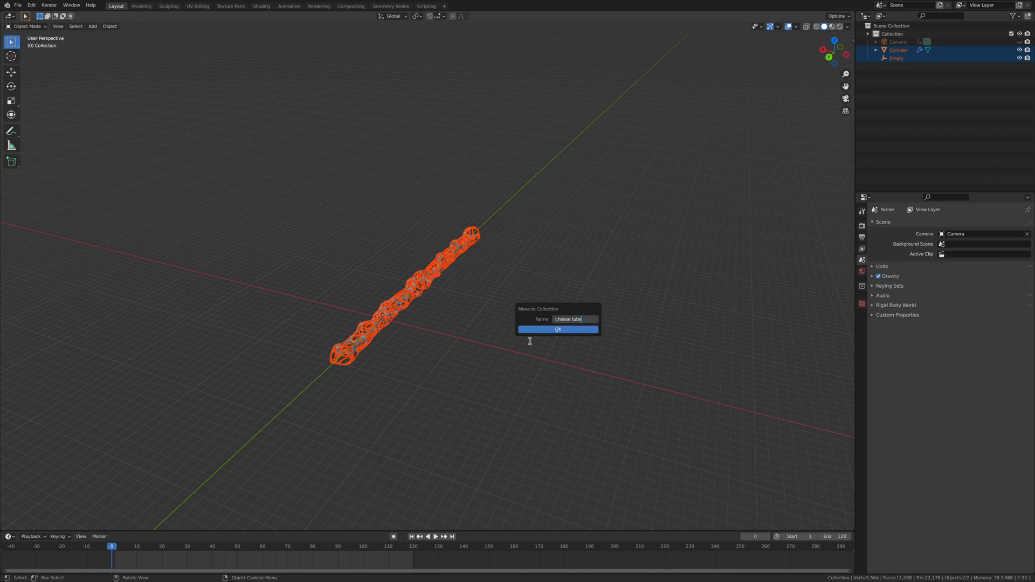
click(543, 330)
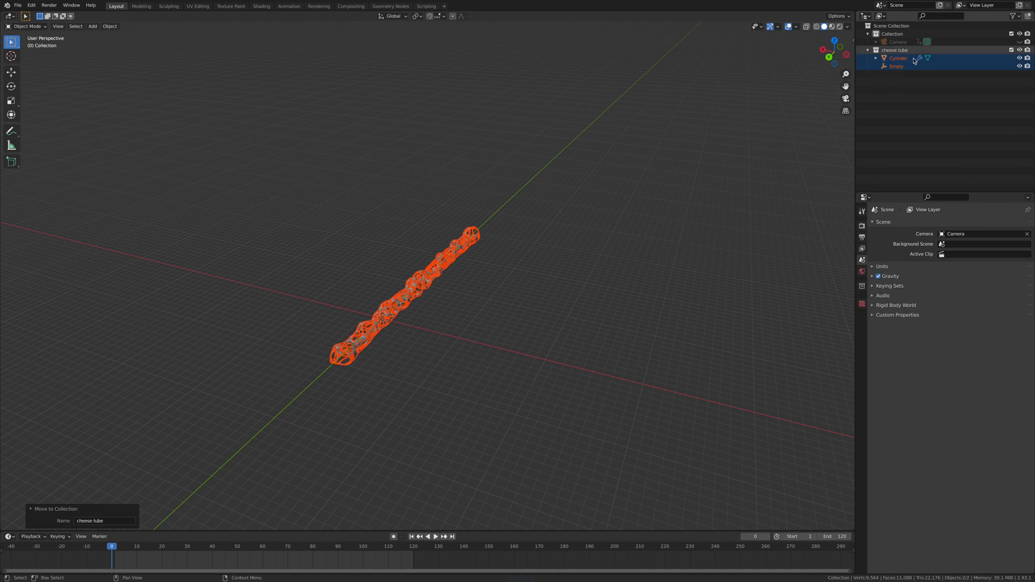
click(868, 51)
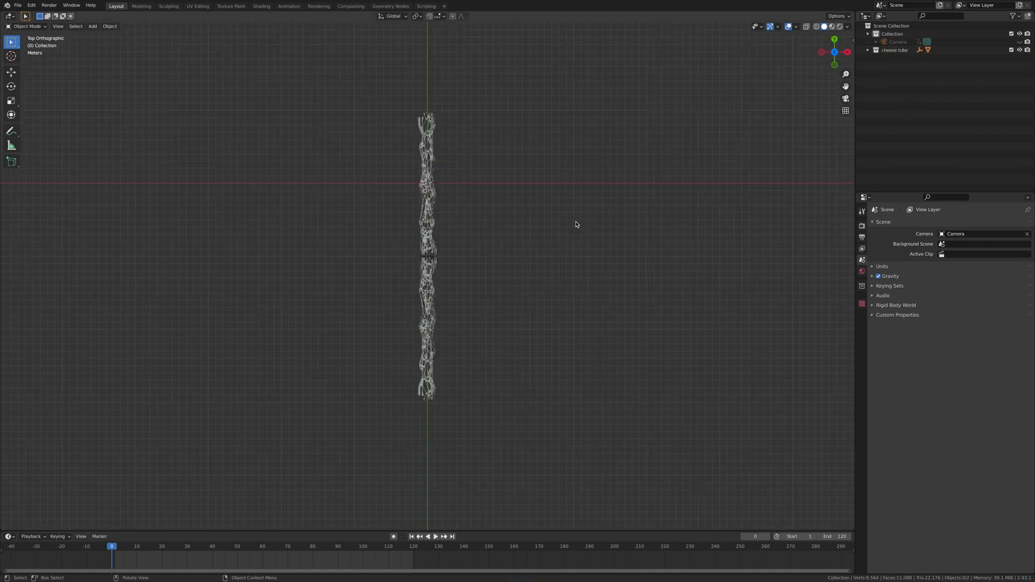
- Add an instance of the cheese tube collection and move it -40 m along the global Y axis
shift+middle_drag(557, 297, 561, 249)
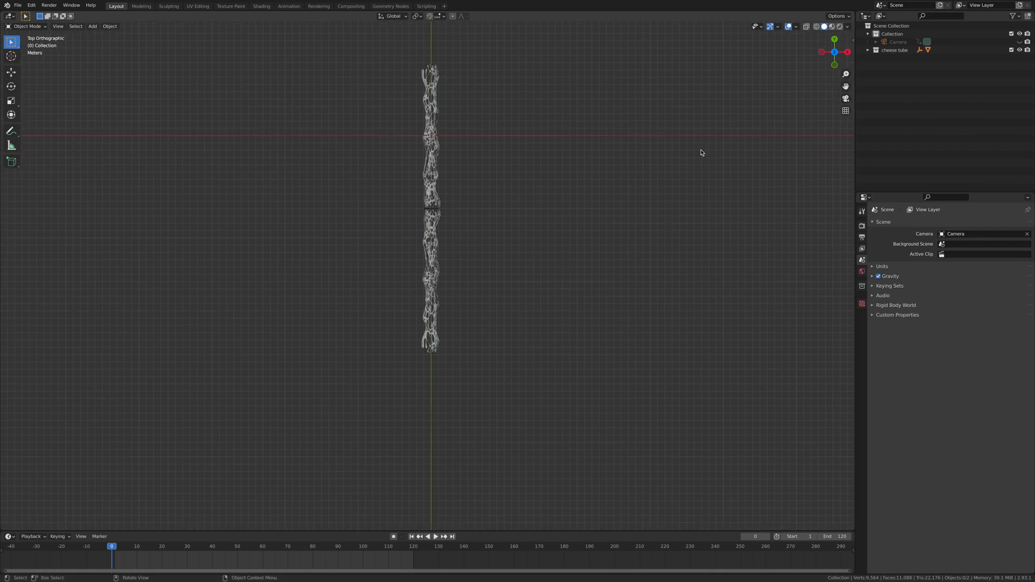
key(shift+a)
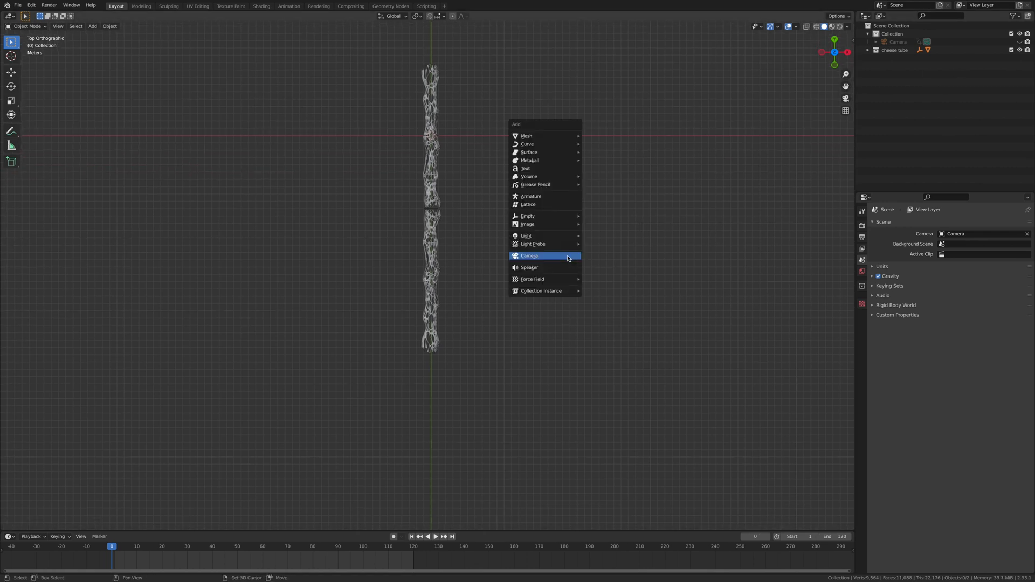
mouse_move(546, 296)
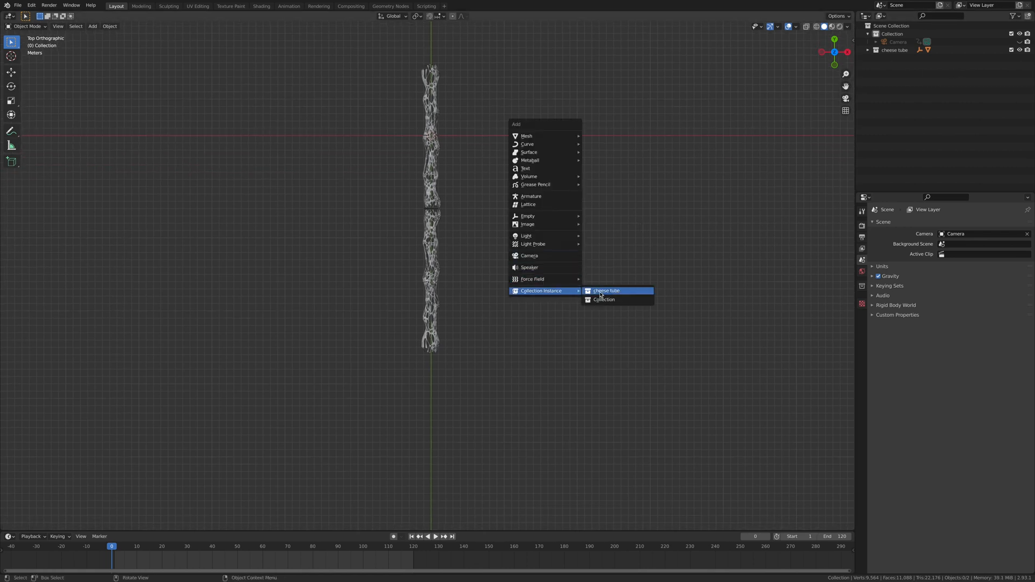
click(617, 292)
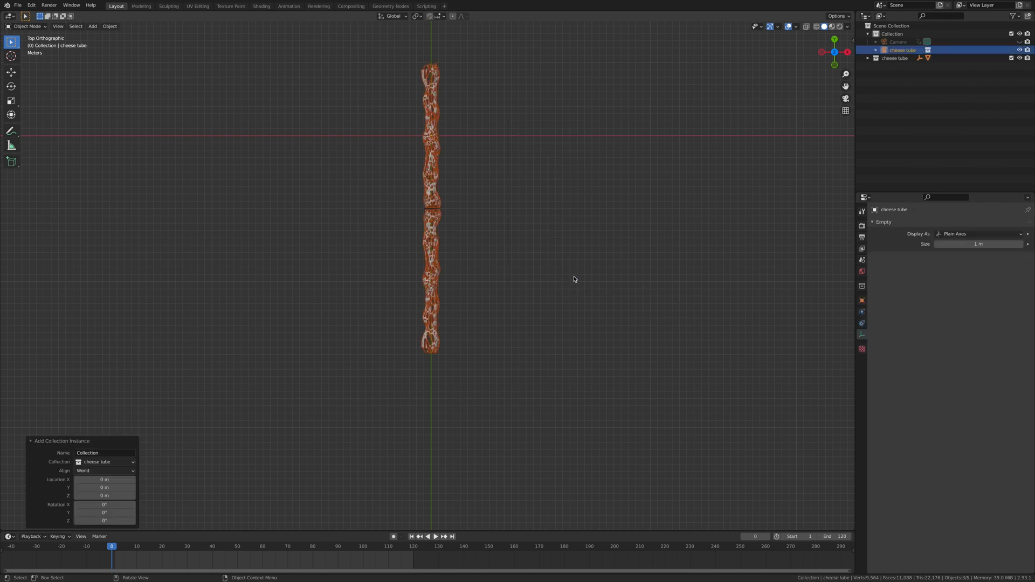
key(g)
key(x)
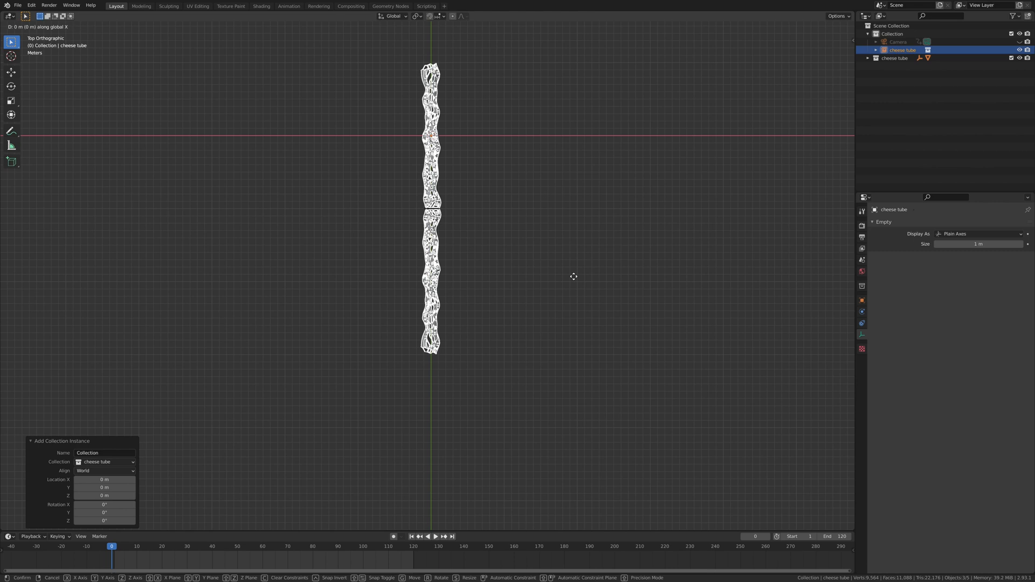
text(y-40)
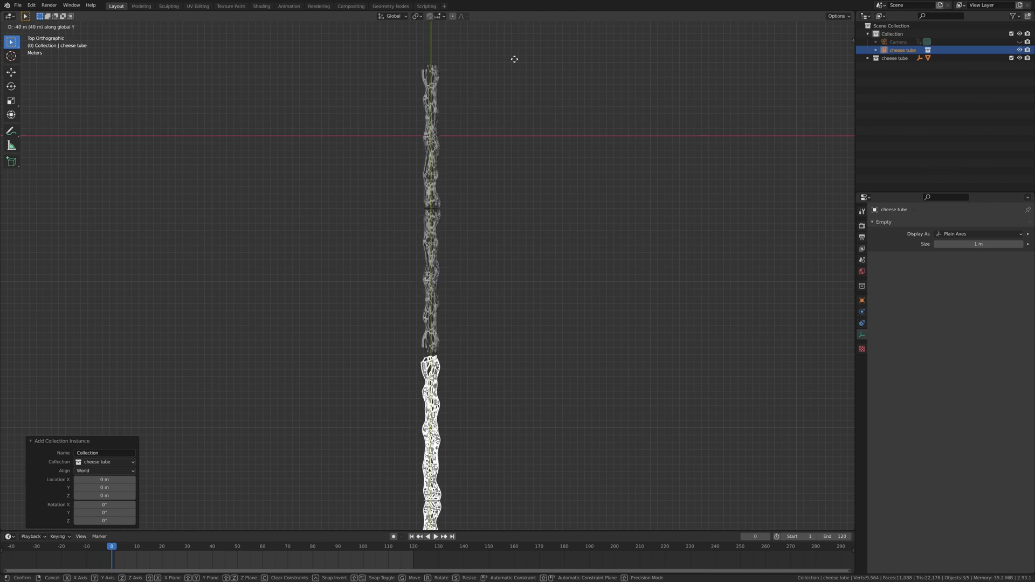
click(514, 59)
scroll(510, 337, down, 3)
middle_drag(508, 350, 535, 180)
scroll(535, 181, down, 1)
key(KP_7)
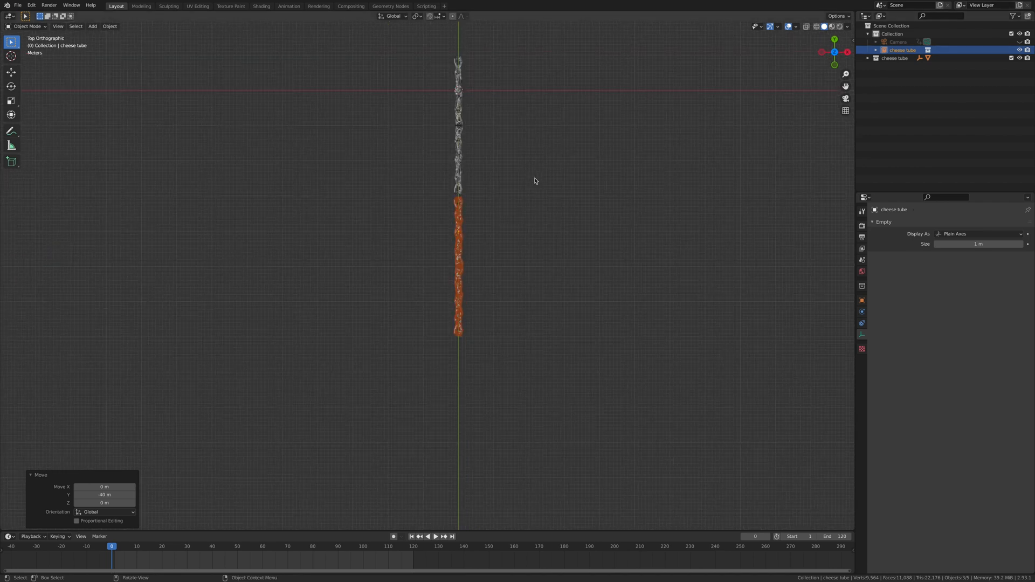
- Add a second cheese tube collection instance and move it along the global Y axis to extend the far end of the tunnel
scroll(535, 181, down, 2)
click(532, 267)
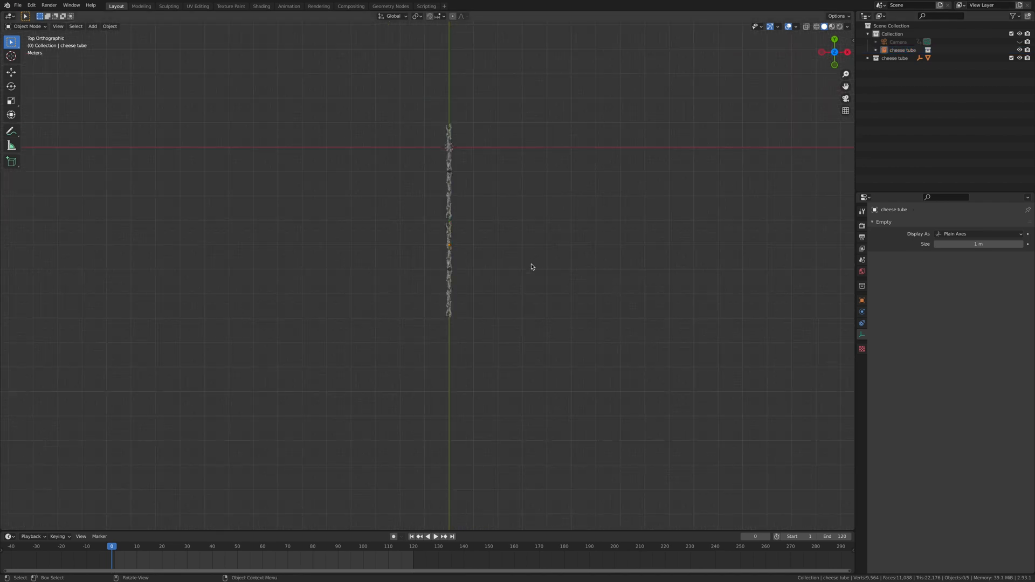
key(shift+a)
click(536, 265)
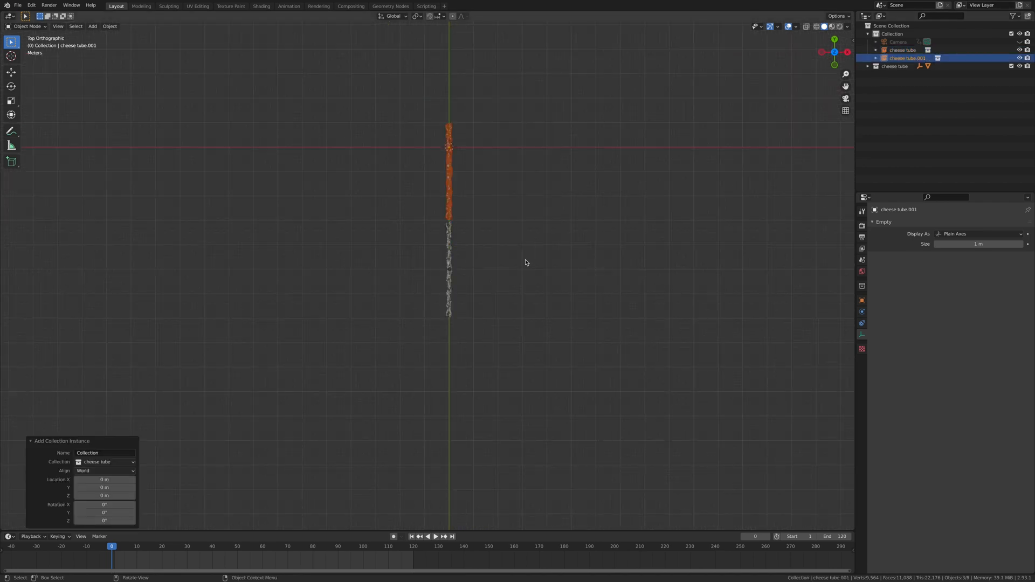
key(g)
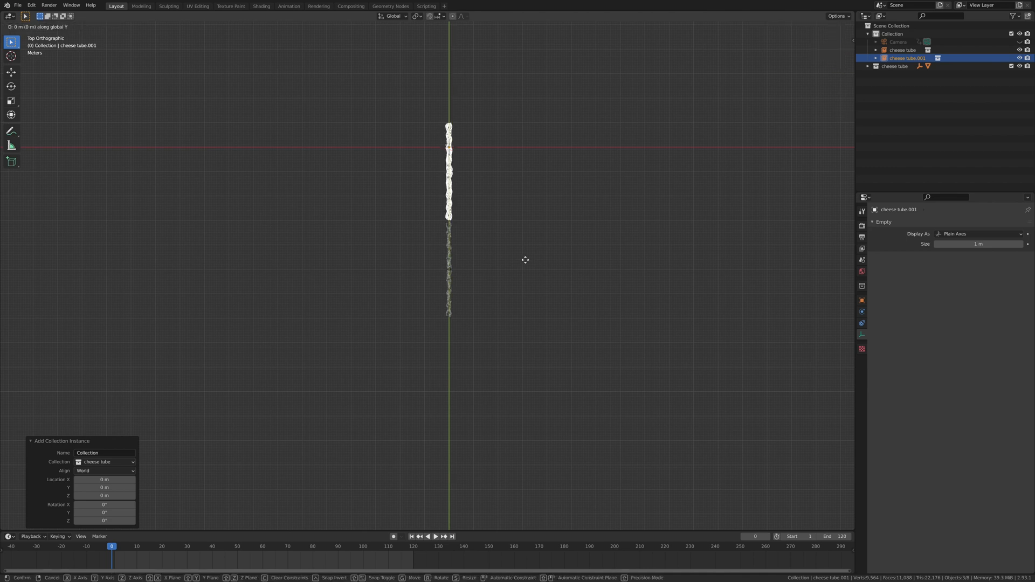
click(518, 455)
click(518, 237)
middle_drag(523, 250, 507, 238)
- Play the animation through the active camera to check the flight through the extended tunnel
click(56, 26)
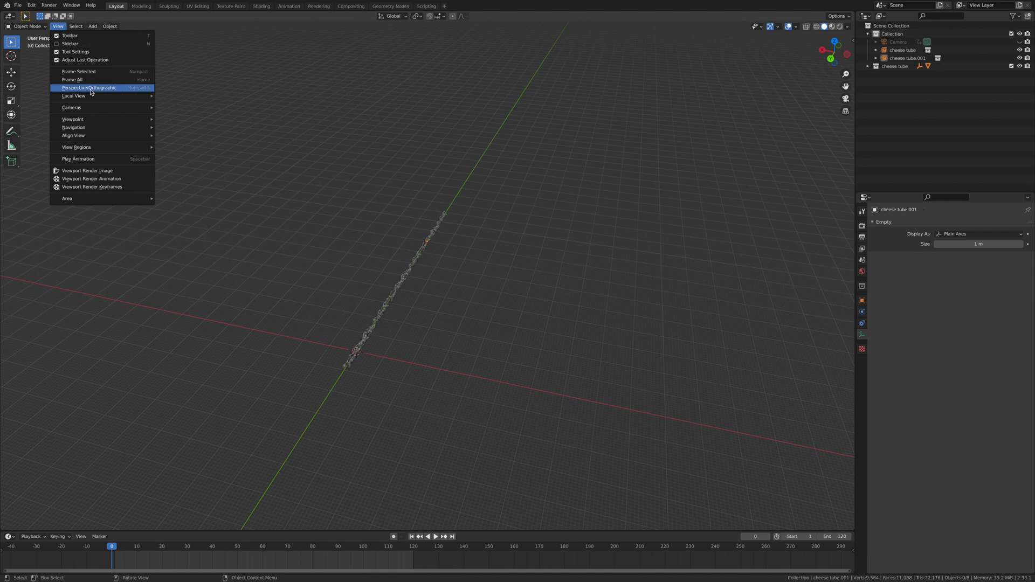
mouse_move(98, 97)
click(167, 114)
key(KP_0)
key(space)
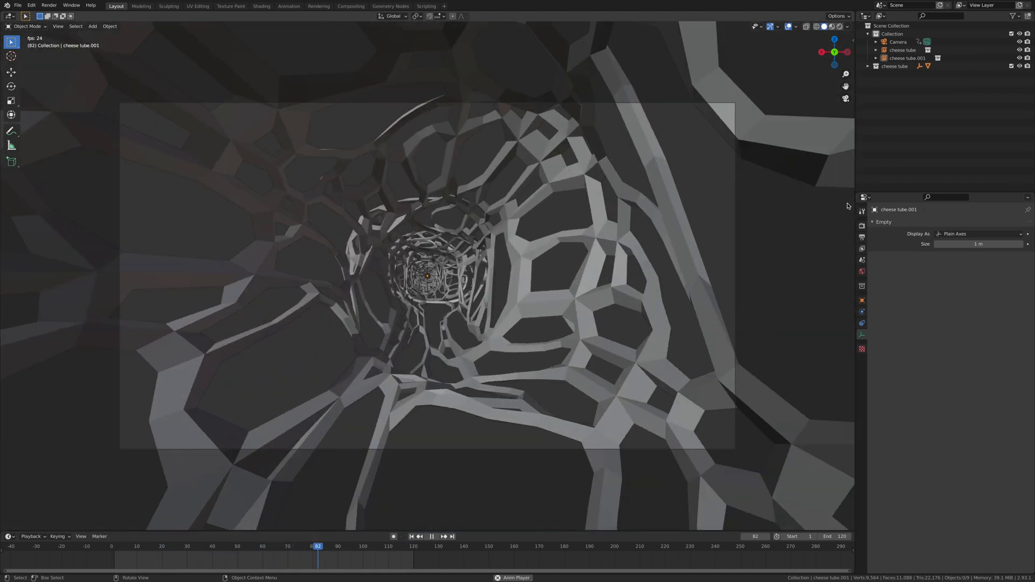
key(space)
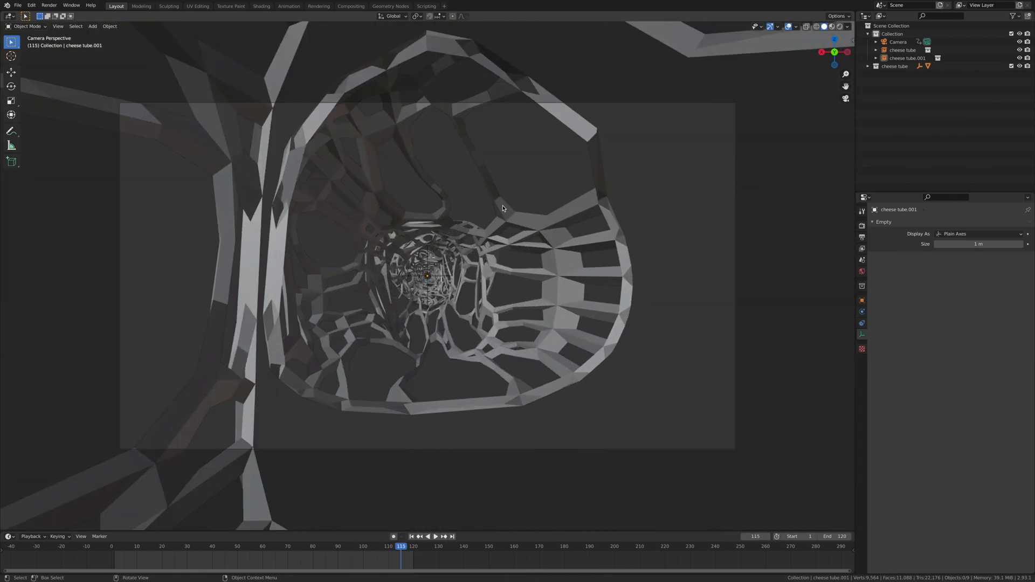
scroll(529, 249, down, 5)
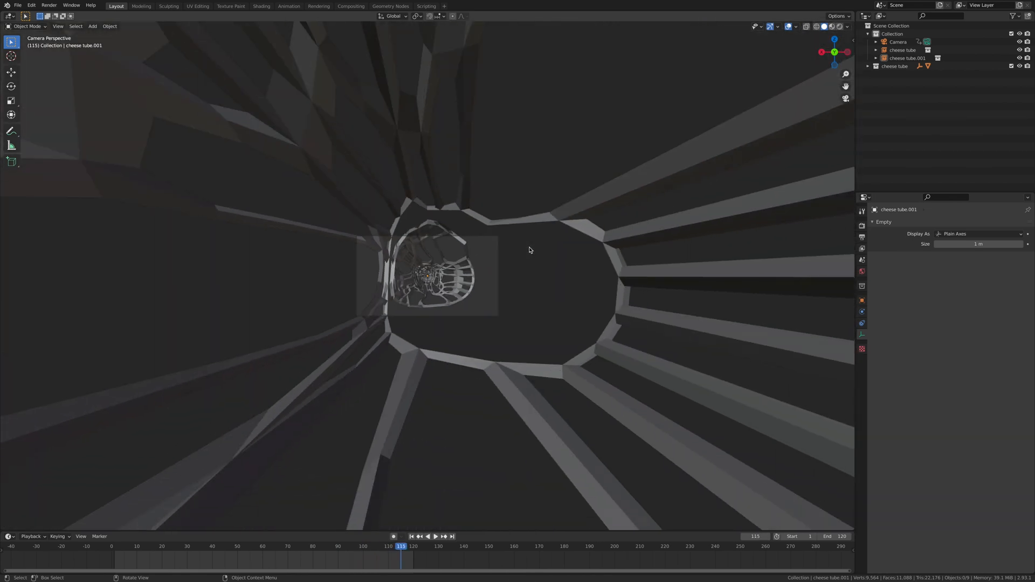
- Return the timeline to frame 0 and select the original tunnel cylinder in the perspective view
drag(401, 546, 46, 544)
middle_drag(591, 271, 542, 269)
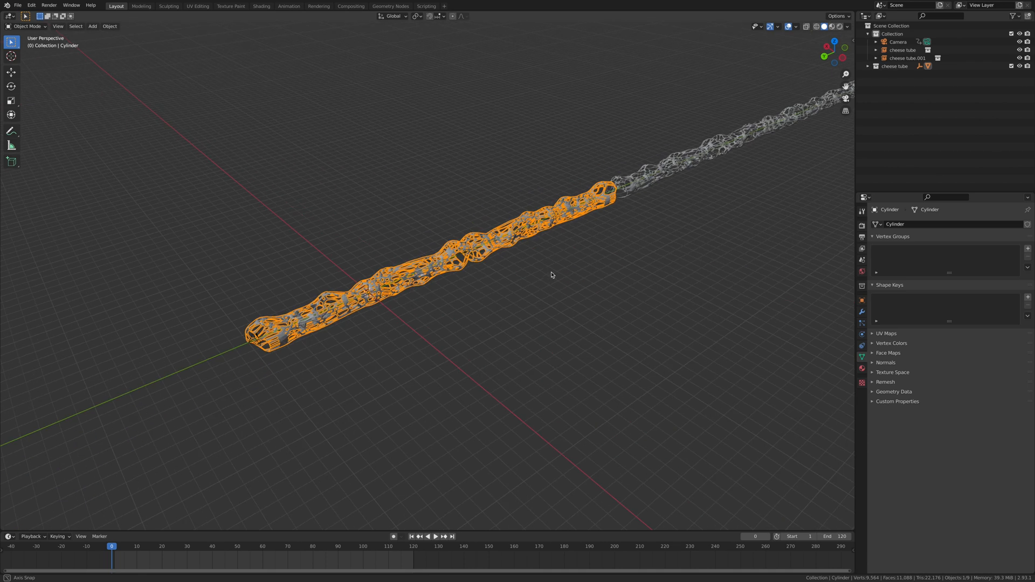
middle_drag(557, 306, 550, 339)
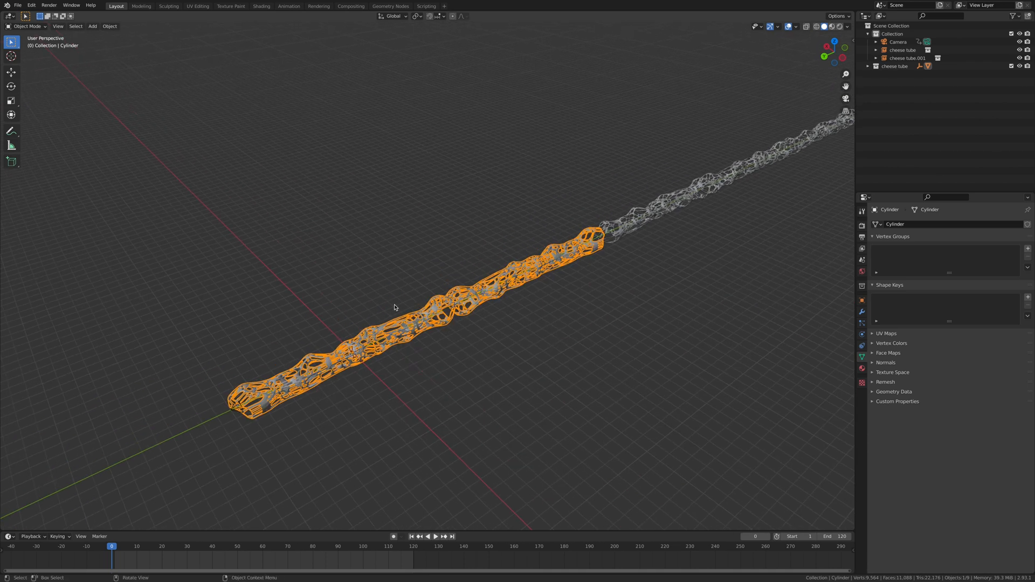
scroll(620, 322, down, 2)
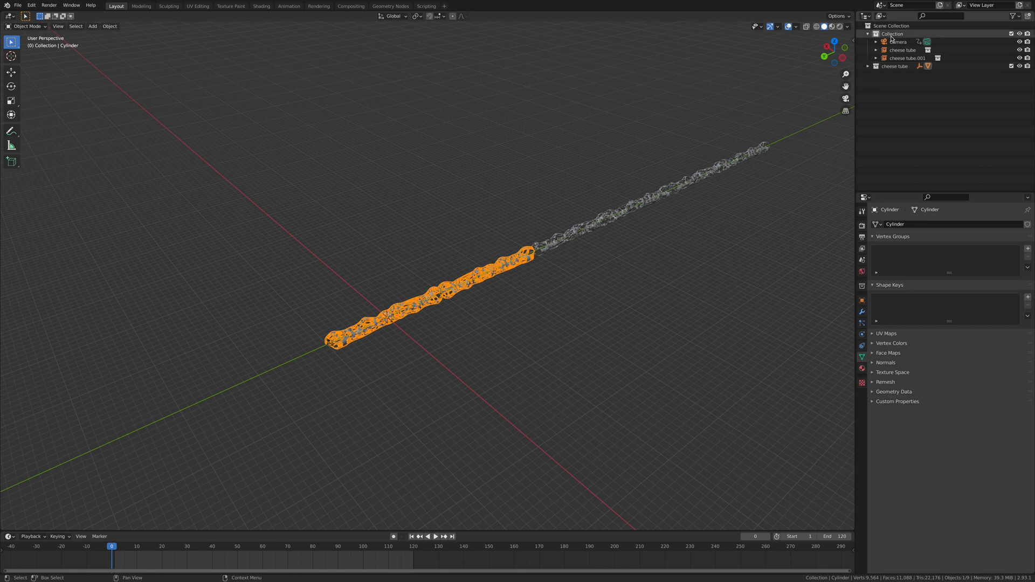
- Expand the tunnel cylinder's Decimate settings and set its Subdivision modifier's viewport level to 2
scroll(590, 309, up, 5)
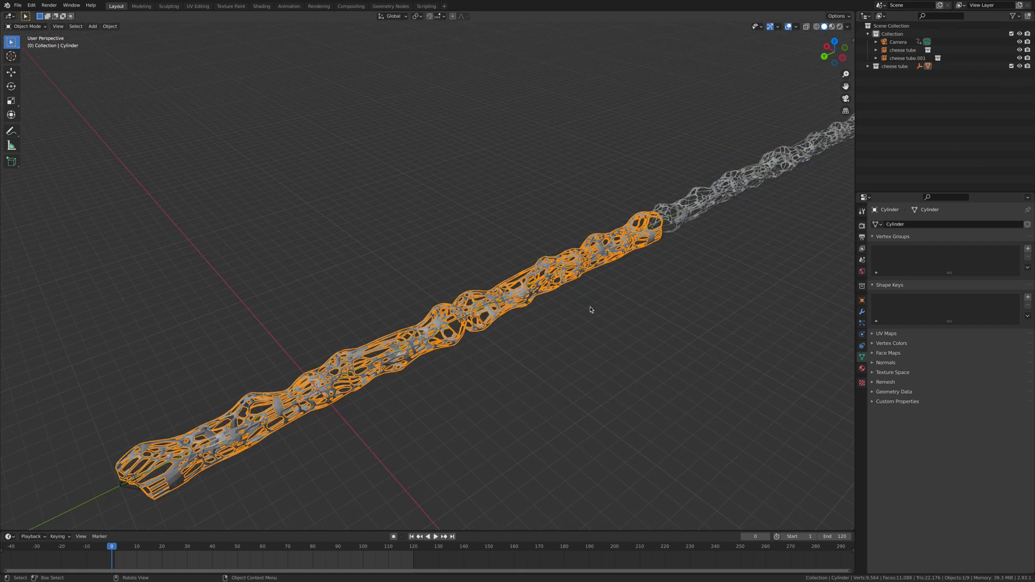
click(862, 312)
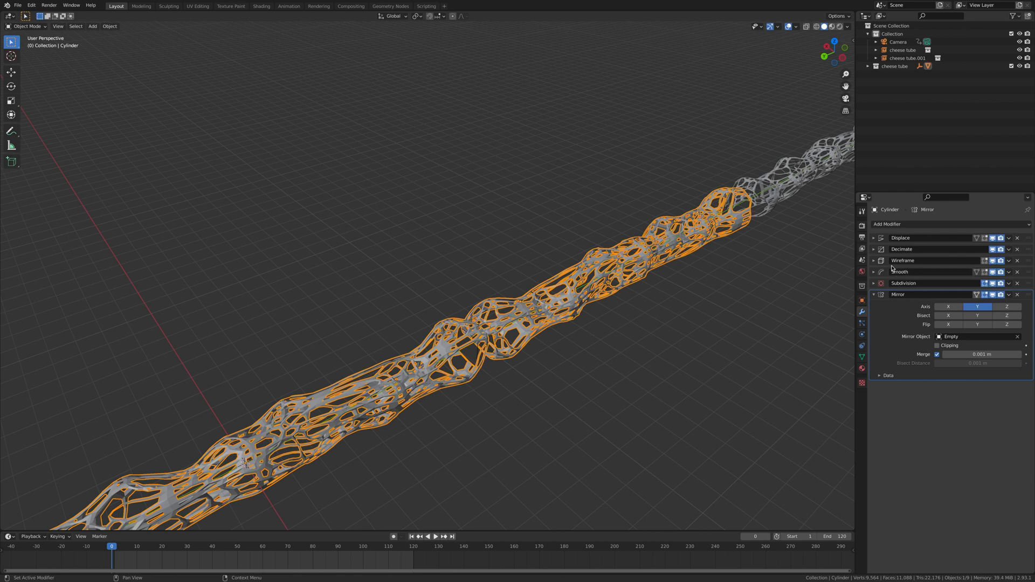
click(874, 250)
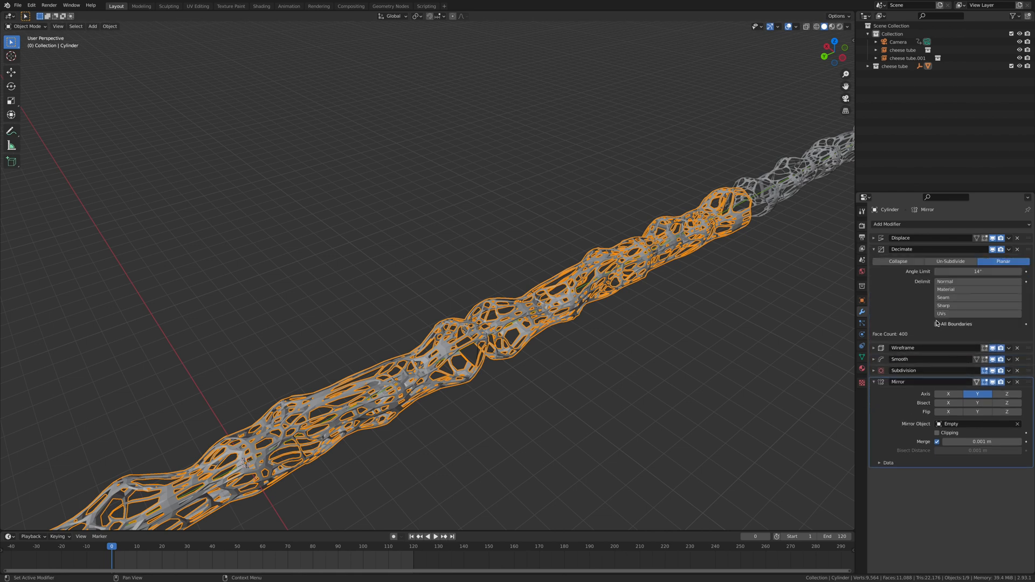
middle_drag(396, 477, 388, 446)
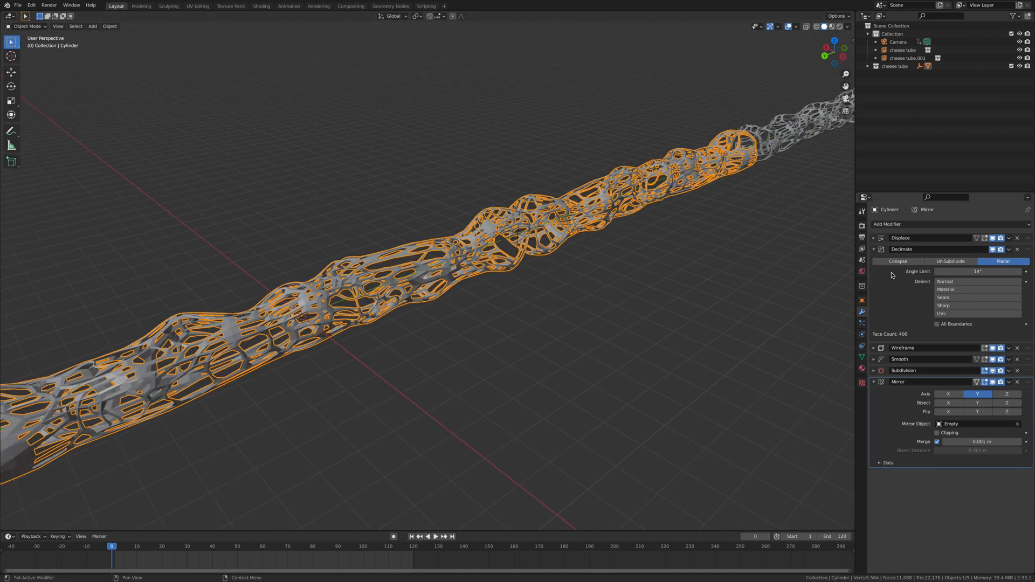
middle_drag(478, 330, 479, 326)
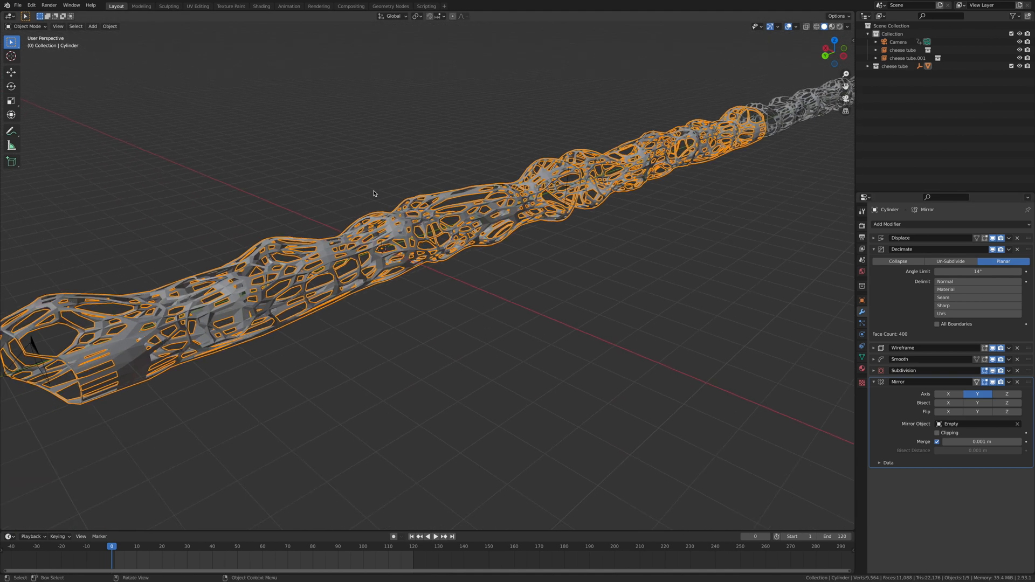
middle_drag(200, 290, 344, 272)
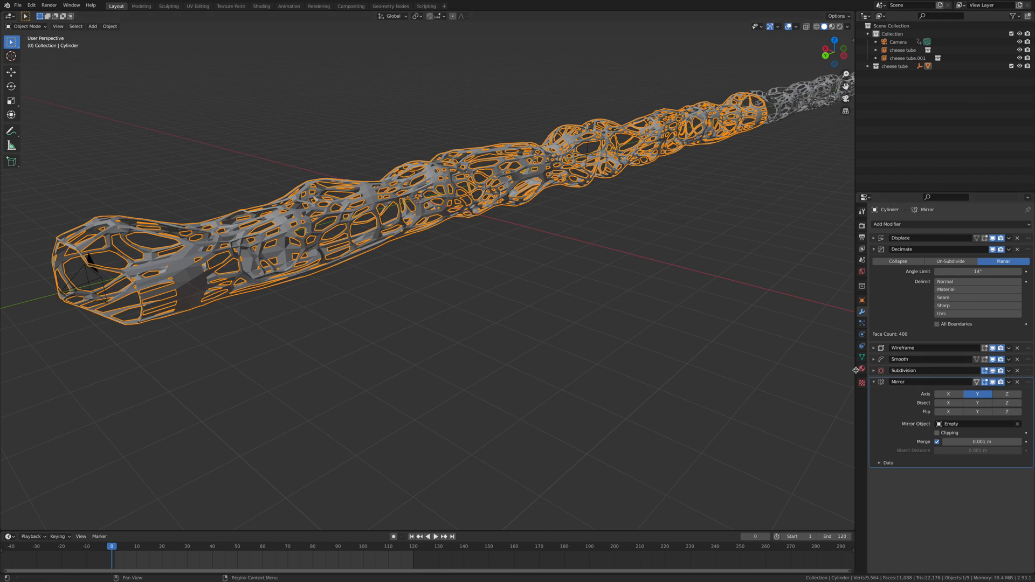
click(874, 370)
click(1019, 394)
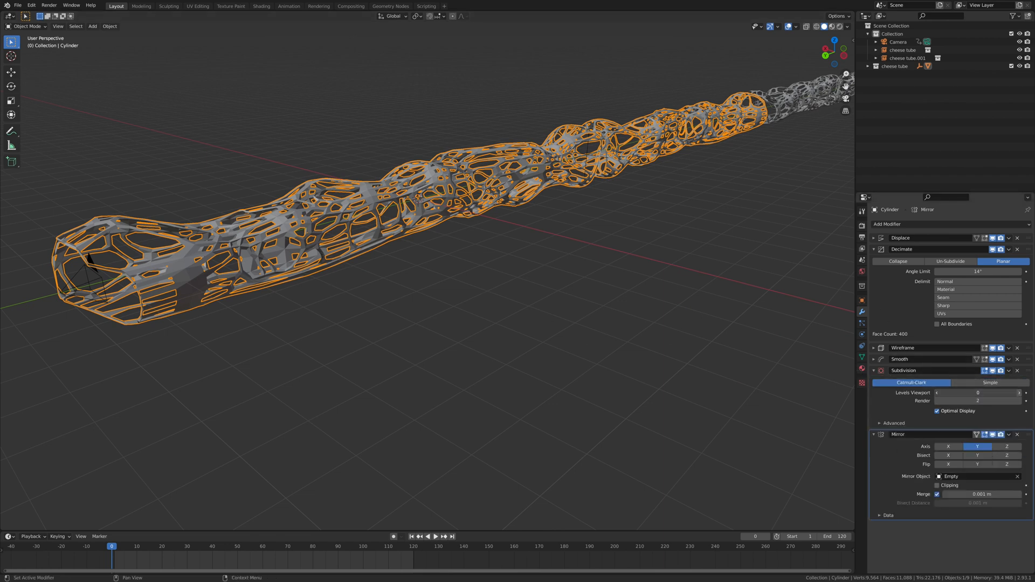
click(1019, 394)
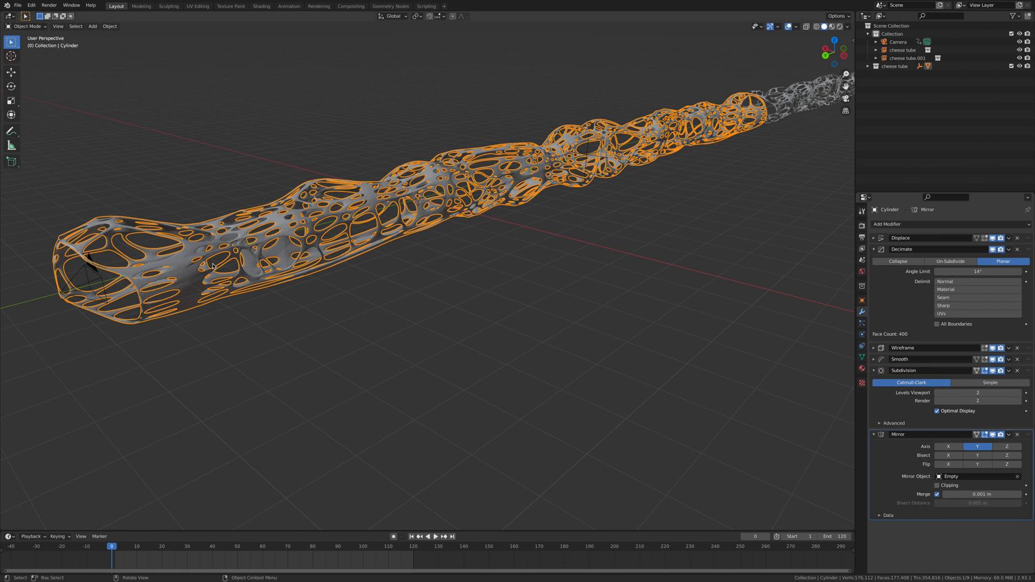
- Shade the tunnel cylinder smooth and set its Decimate angle limit to 22°
scroll(238, 277, up, 6)
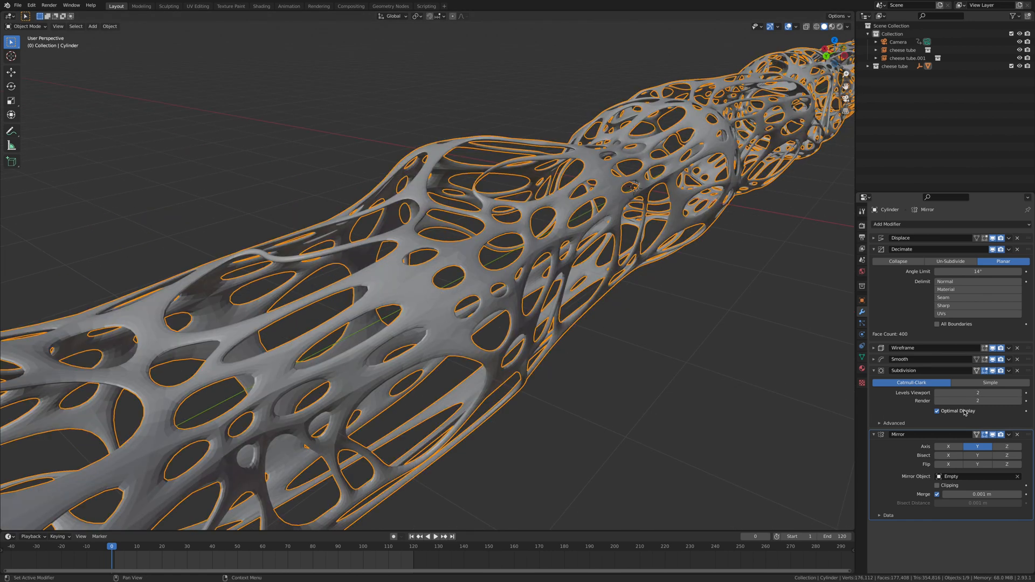
right_click(422, 320)
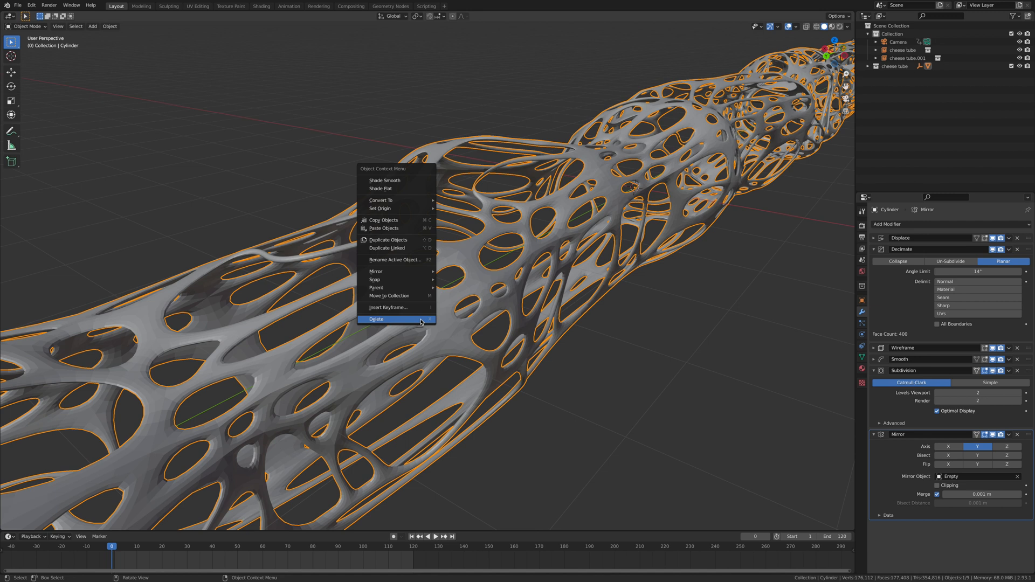
click(393, 181)
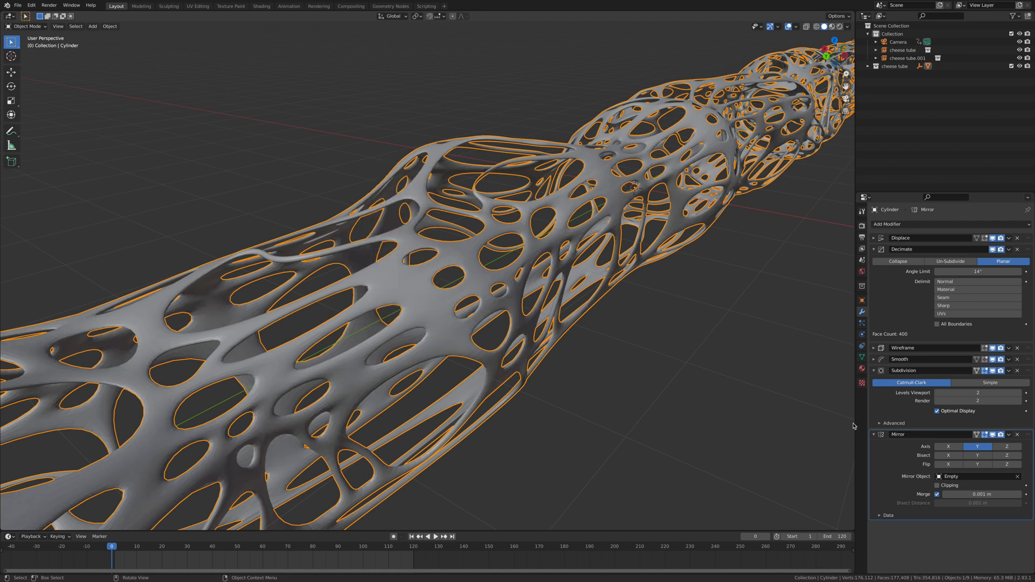
drag(972, 271, 985, 271)
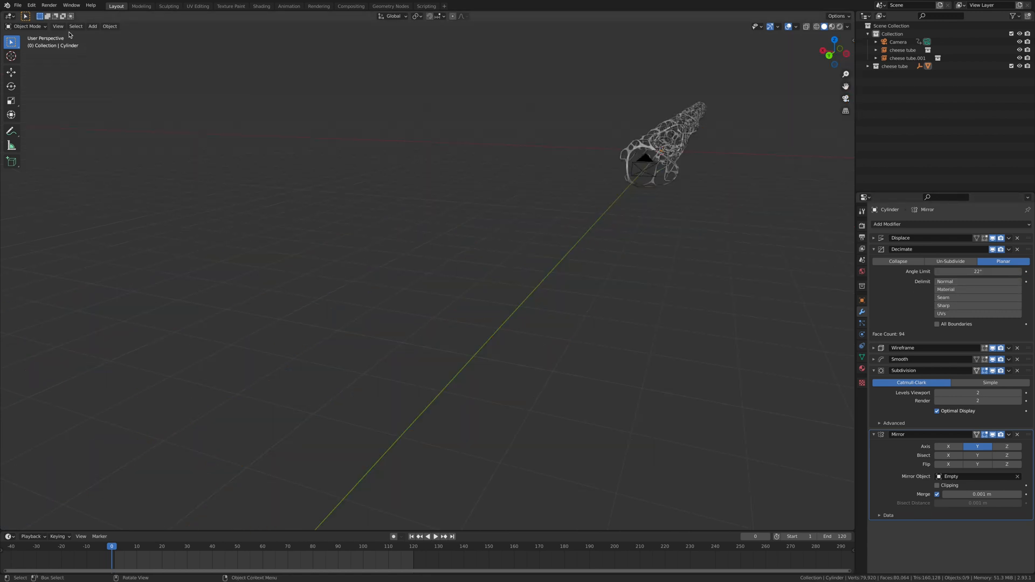
- Play the animation through the active camera to check the smoothed tunnel with its larger openings
click(58, 26)
mouse_move(120, 108)
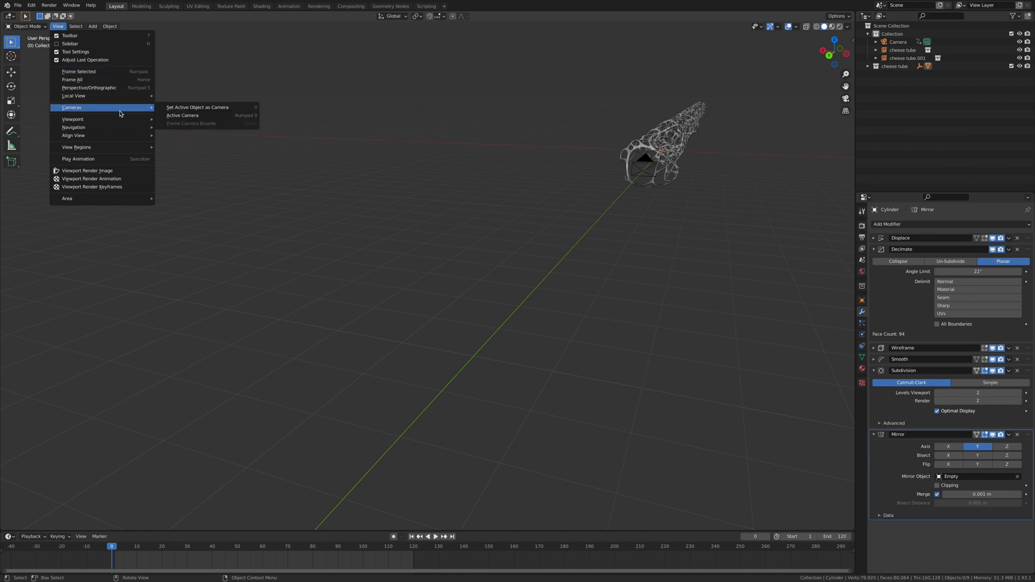
click(175, 115)
key(space)
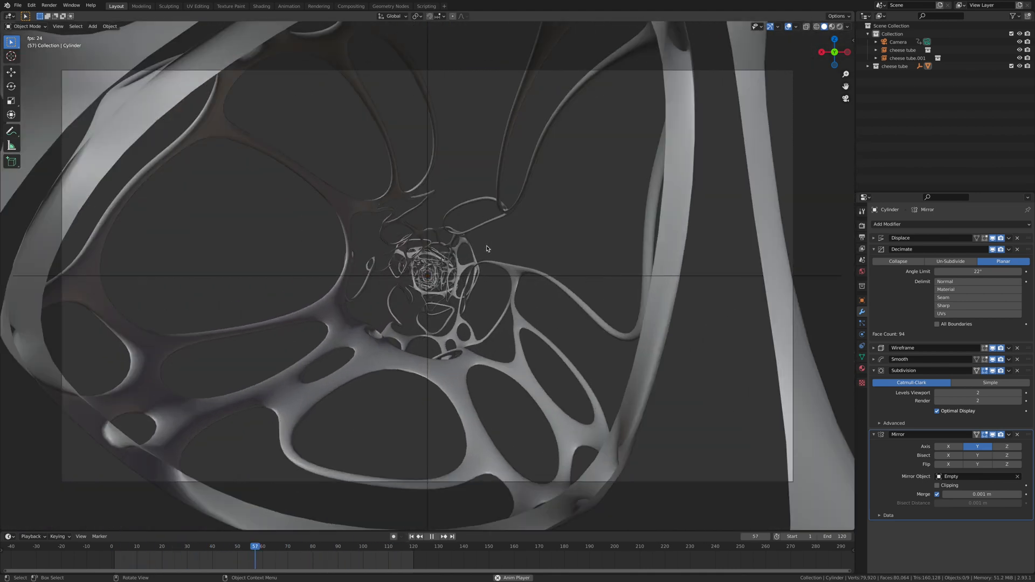
key(space)
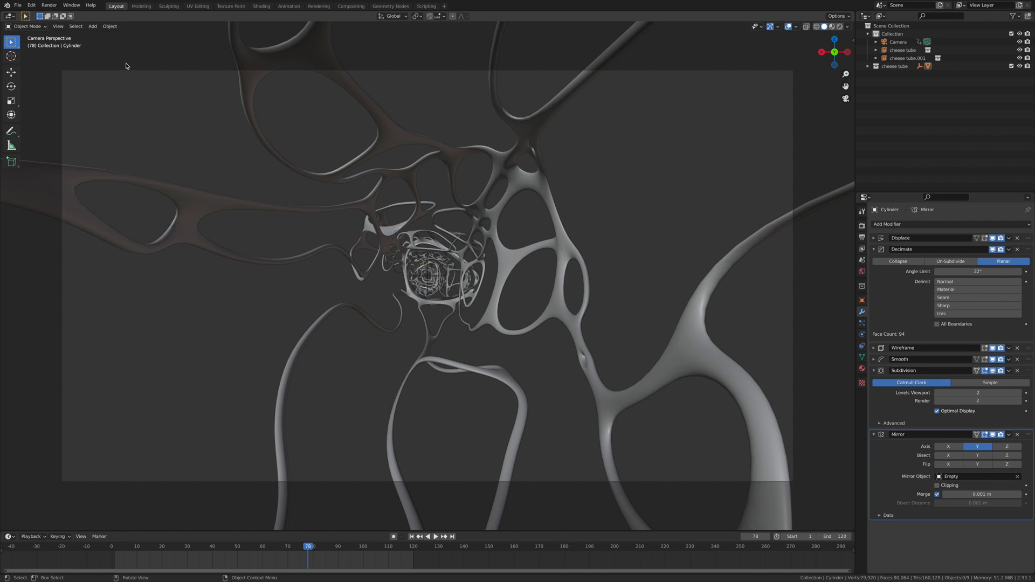
click(18, 6)
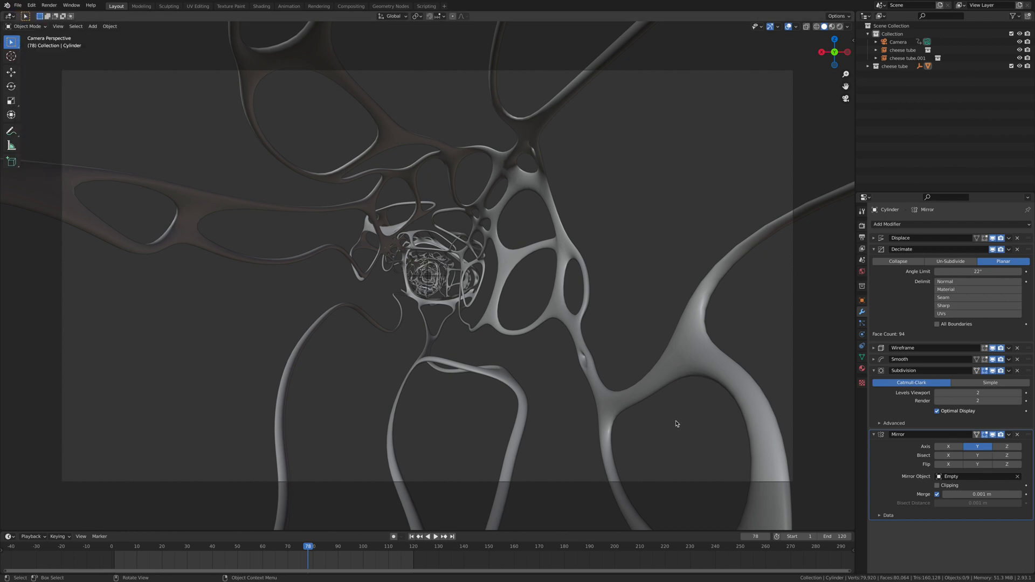
- Leave the camera view, return the timeline to frame 0 and select the original tunnel cylinder
scroll(677, 423, down, 4)
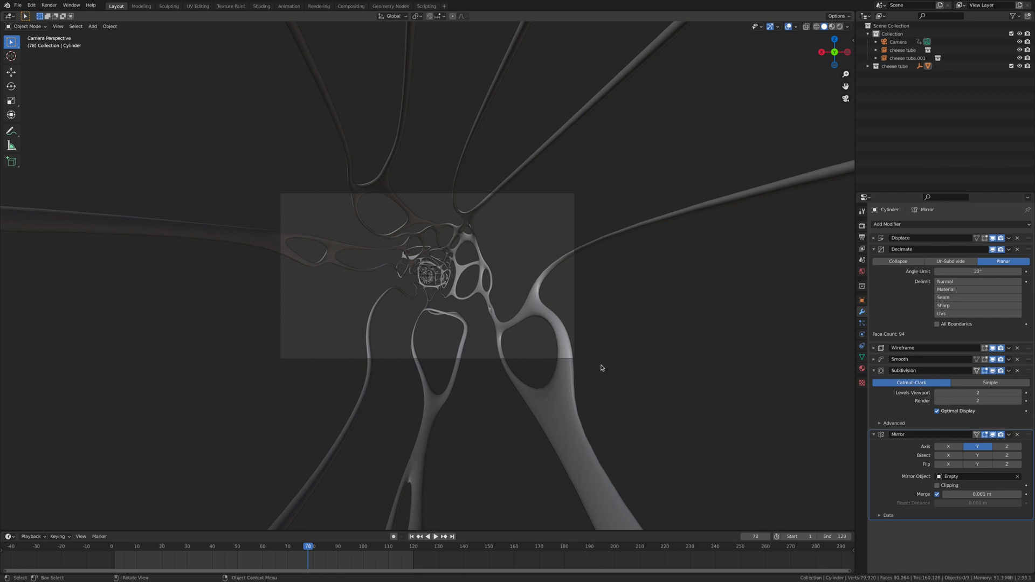
middle_drag(603, 368, 529, 361)
scroll(485, 339, down, 7)
shift+middle_drag(360, 349, 438, 381)
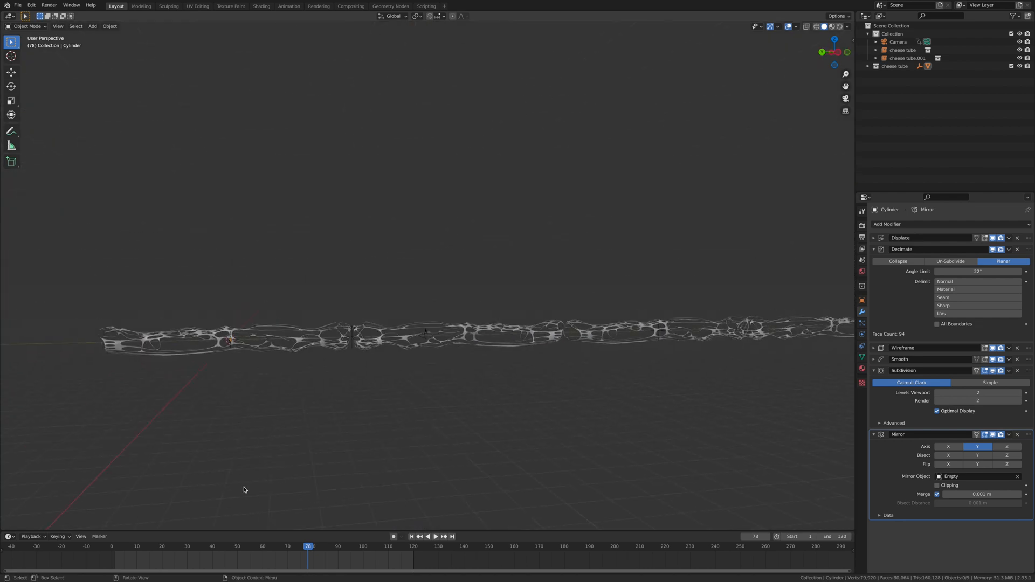
drag(308, 547, 115, 543)
key(space)
key(space)
middle_drag(287, 415, 372, 377)
click(381, 372)
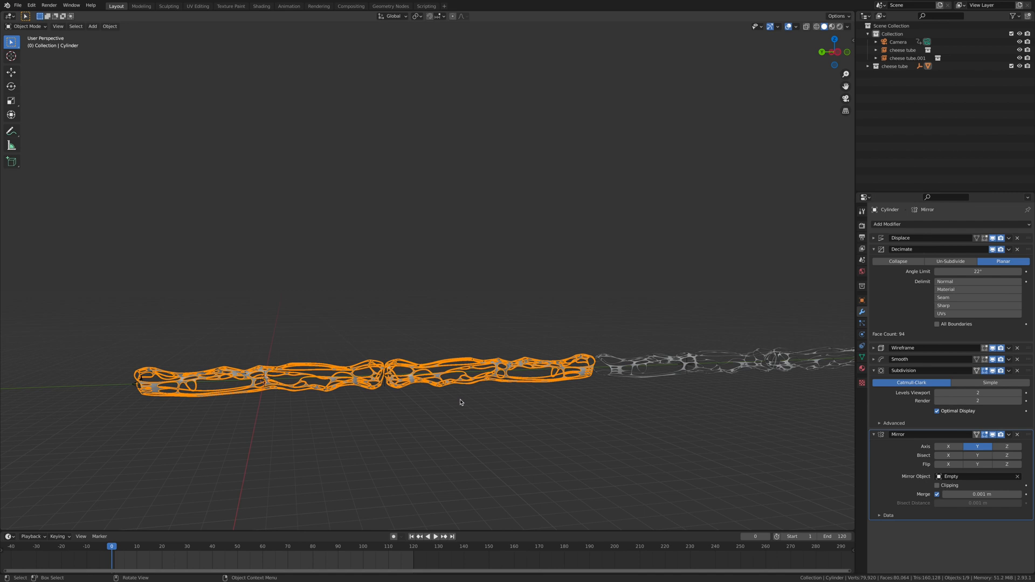
- Duplicate the tunnel cylinder and offset the copy 5 m along the global Z axis
key(shift+d)
key(y)
key(z)
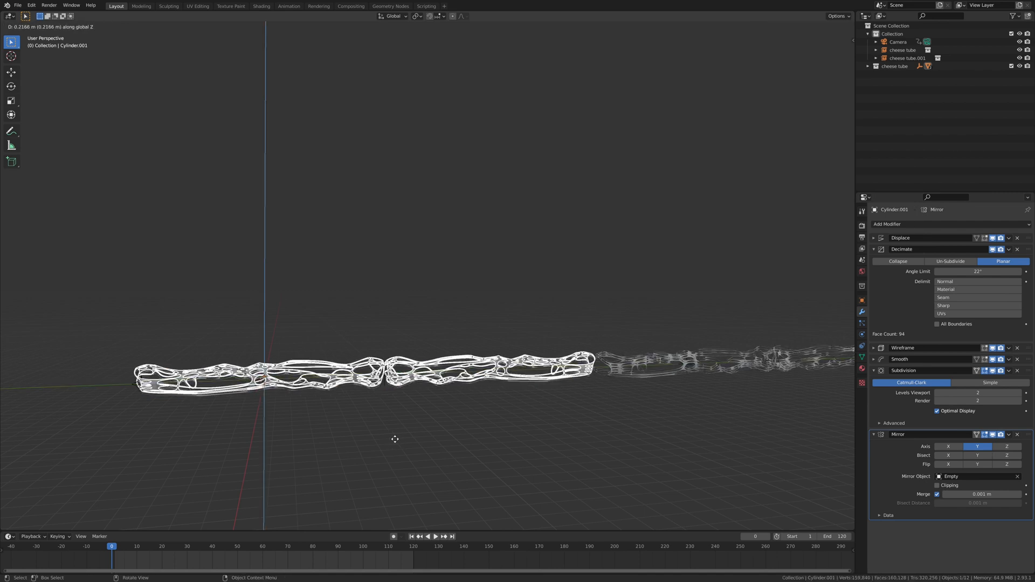
click(391, 373)
middle_drag(370, 446, 426, 448)
click(100, 502)
key(BackSpace)
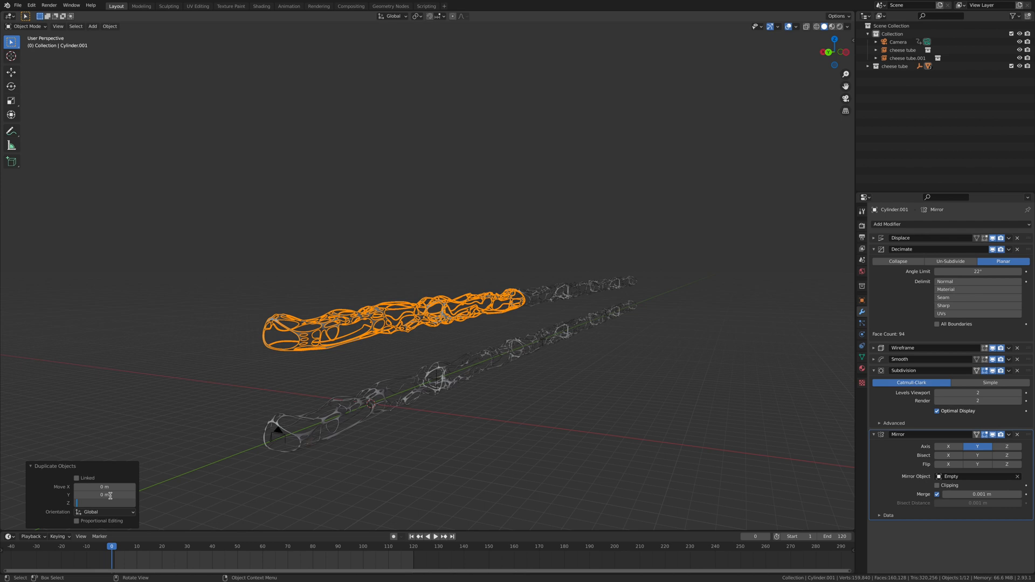
key(Return)
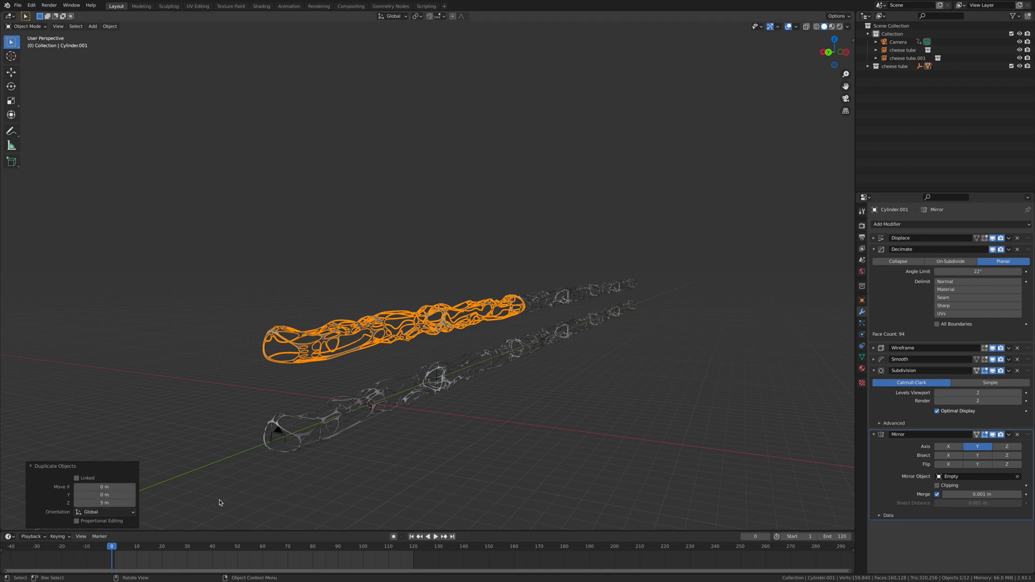
- Set the raised duplicate tunnel's scale to 3 on the X, Y and Z axes
click(229, 528)
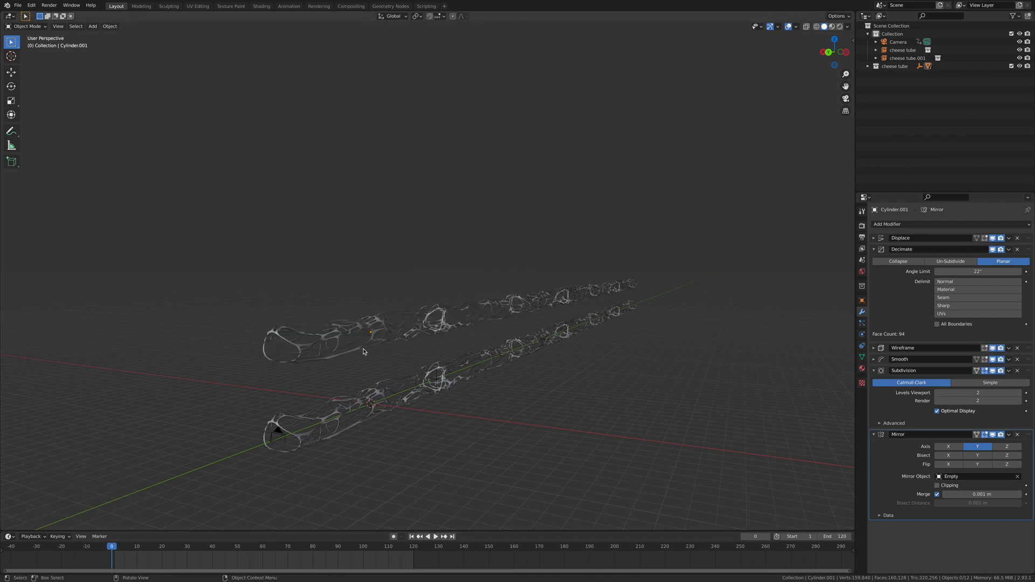
click(325, 342)
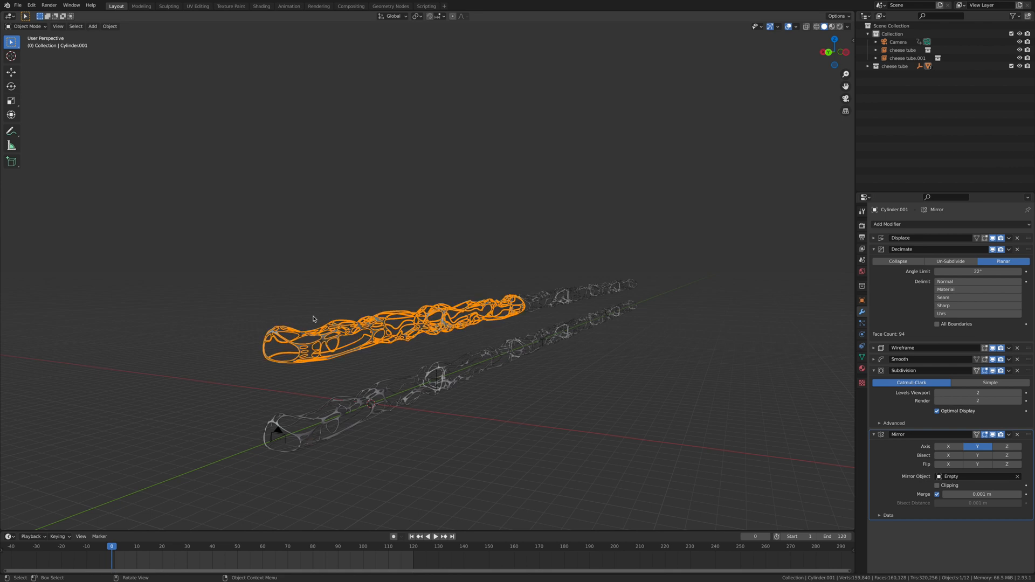
click(862, 302)
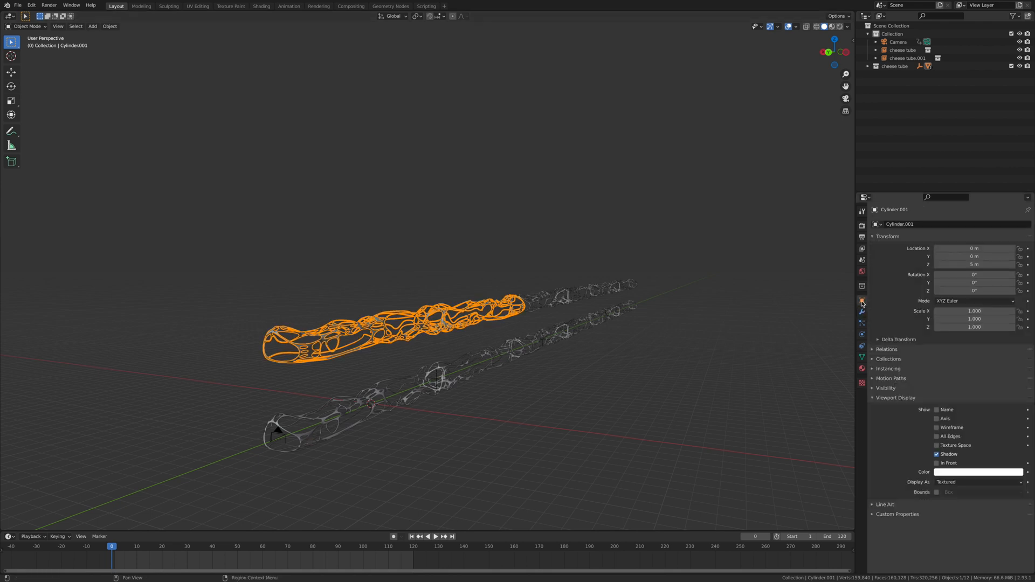
click(982, 311)
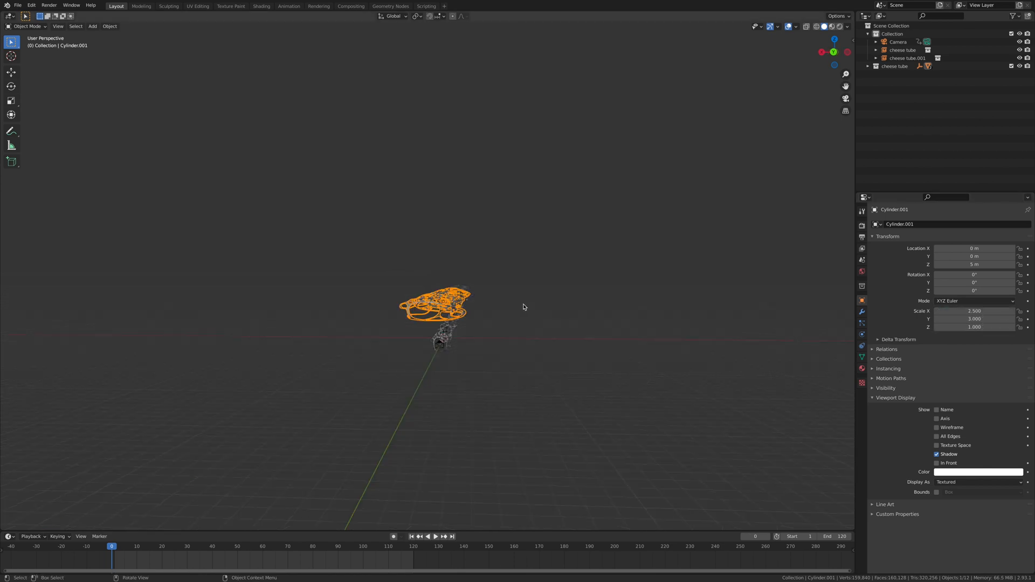
scroll(522, 381, up, 4)
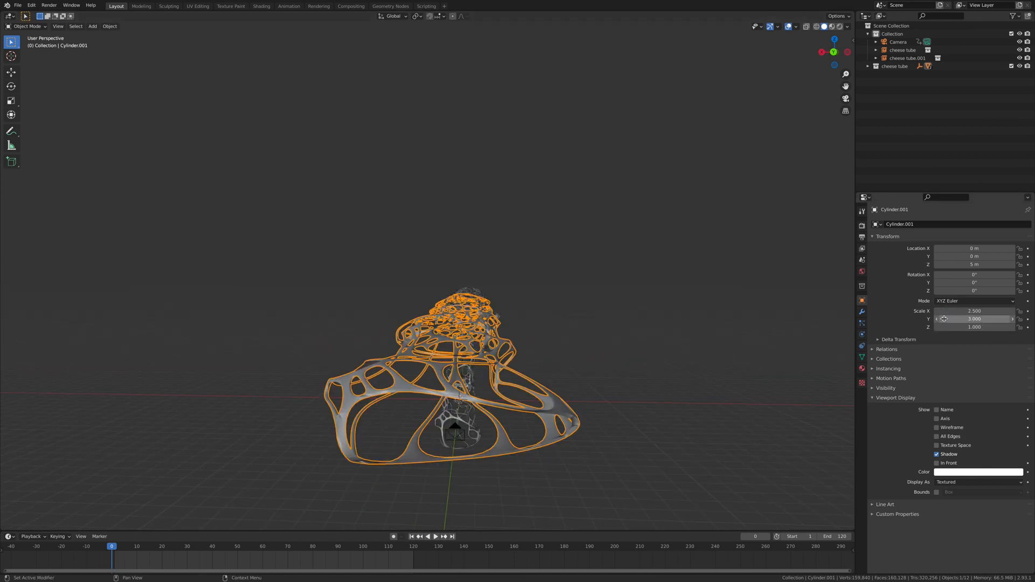
click(969, 311)
click(982, 312)
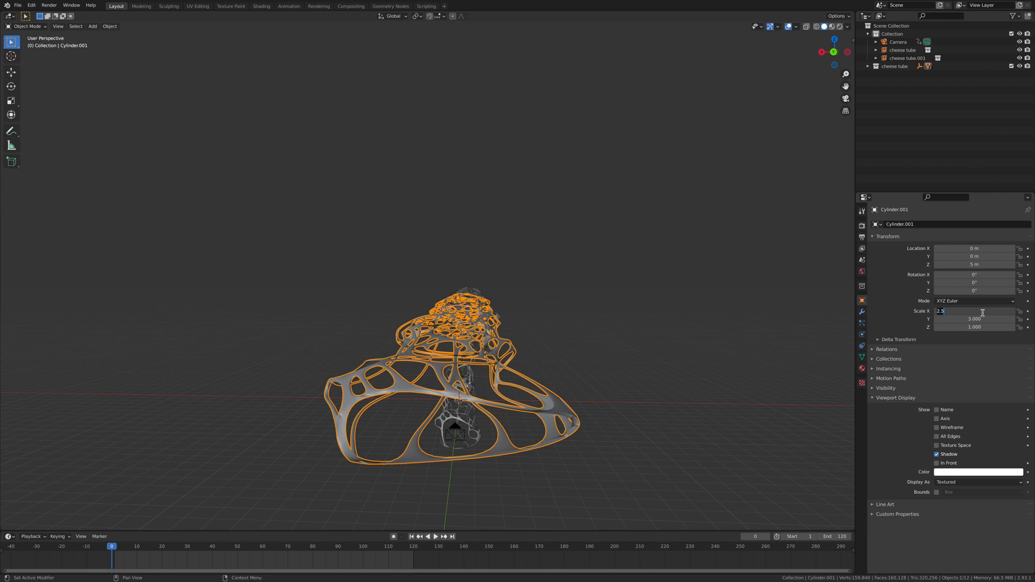
key(Return)
click(993, 325)
text(3)
key(Return)
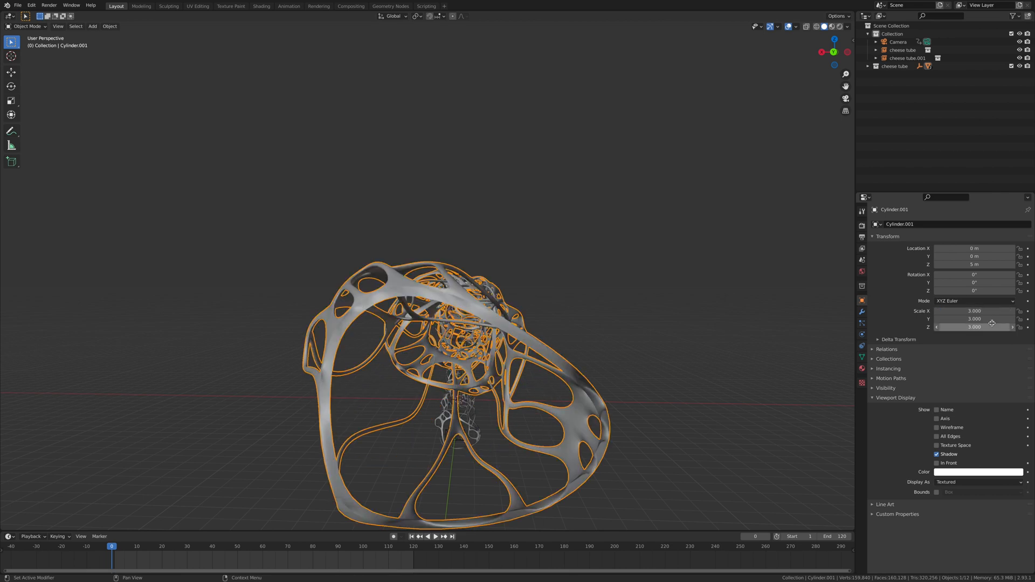
- Apply the scale of the enlarged duplicate tunnel
click(550, 373)
middle_drag(550, 373, 513, 379)
click(365, 298)
middle_drag(458, 307, 392, 330)
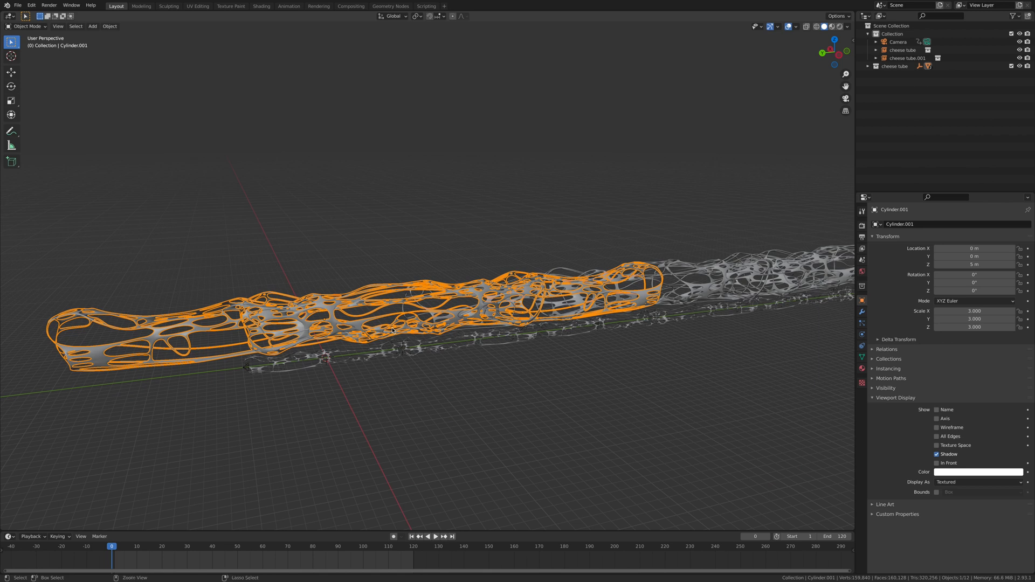
key(ctrl+a)
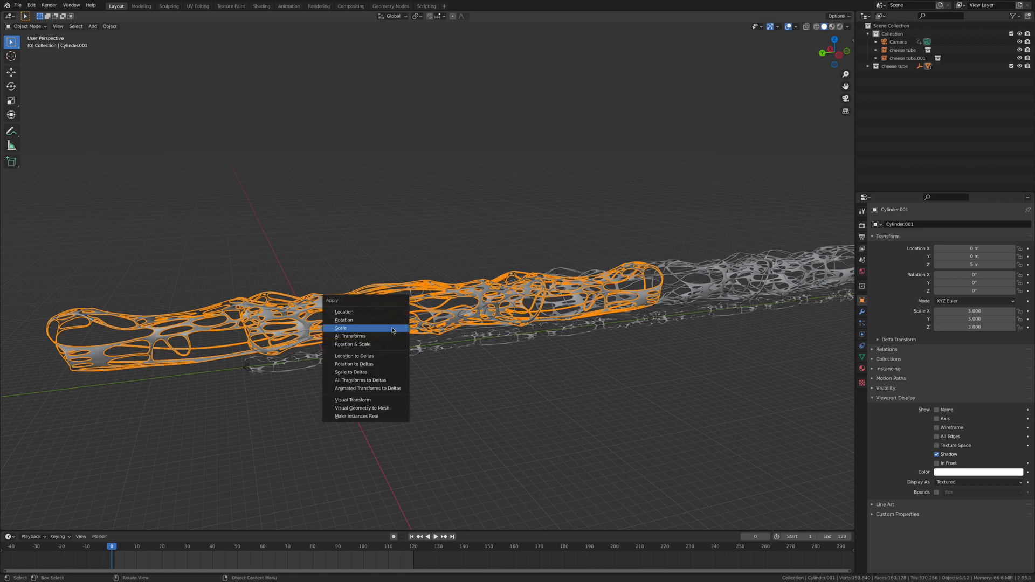
click(356, 330)
- Move the enlarged tunnel -5 m along the global Z axis so that it surrounds the original tunnel
middle_drag(356, 330, 412, 301)
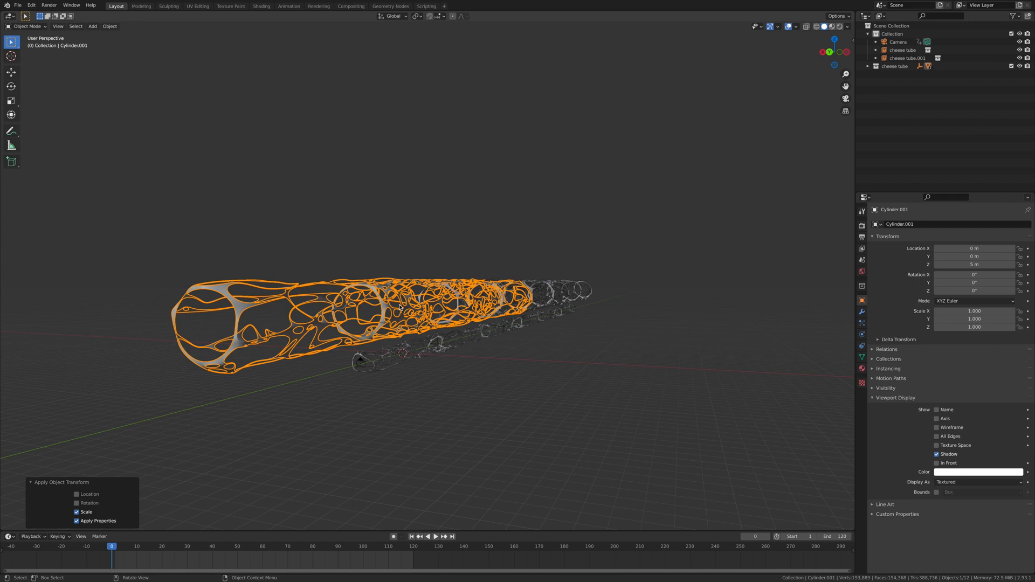
key(g)
key(z)
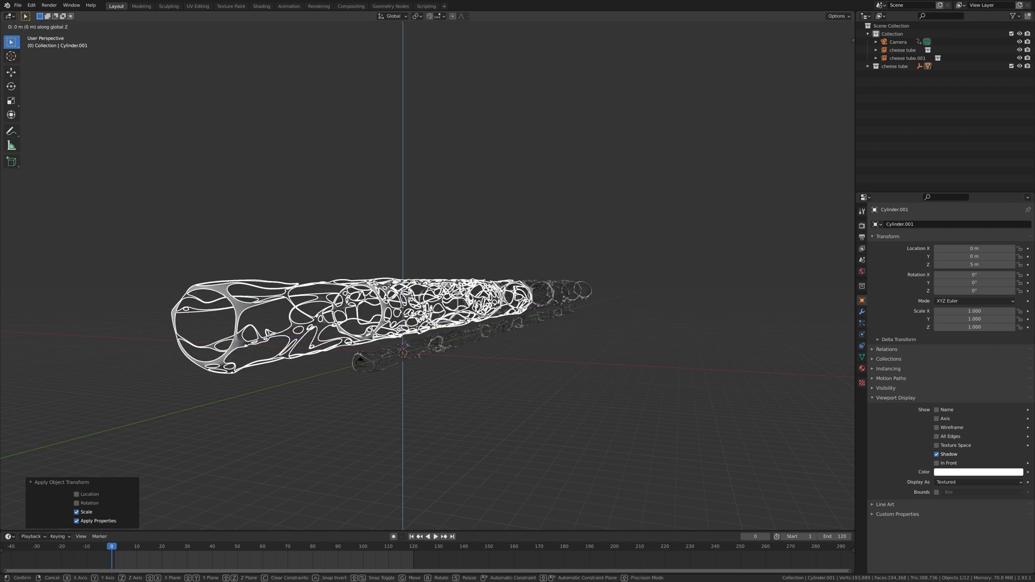
text(-5)
key(Return)
- Play the animation through the active camera to check the flight inside the nested tunnels
middle_drag(412, 300, 557, 343)
click(549, 376)
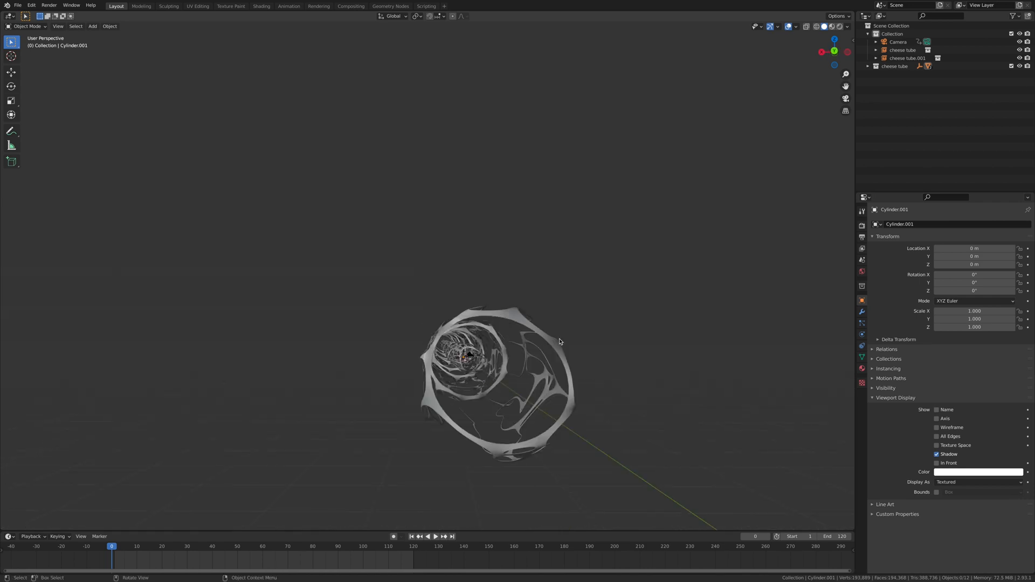
click(57, 26)
key(KP_0)
key(space)
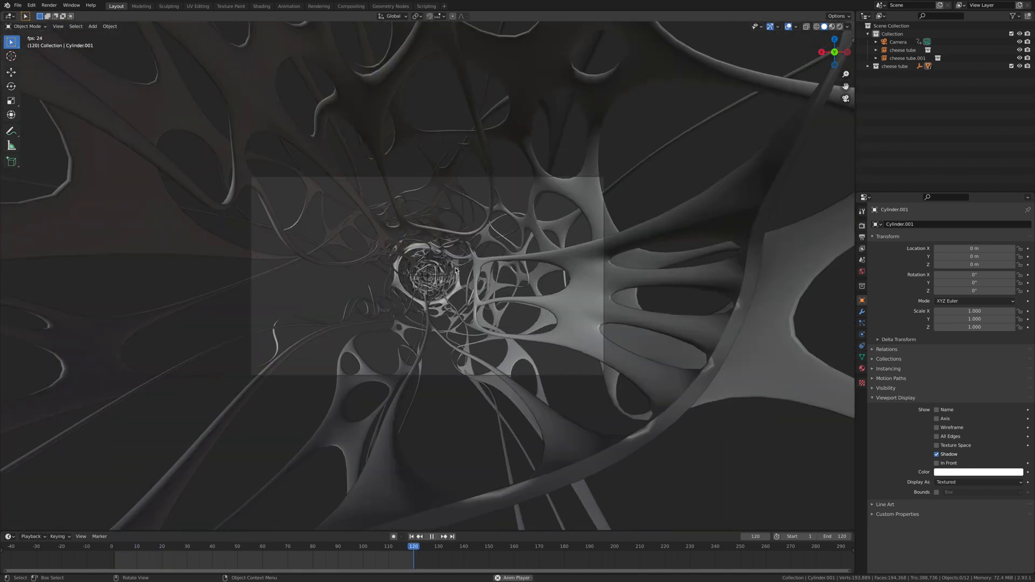
- Stop the playback and set the inner tunnel's Wireframe modifier thickness to 0.25 m
key(Escape)
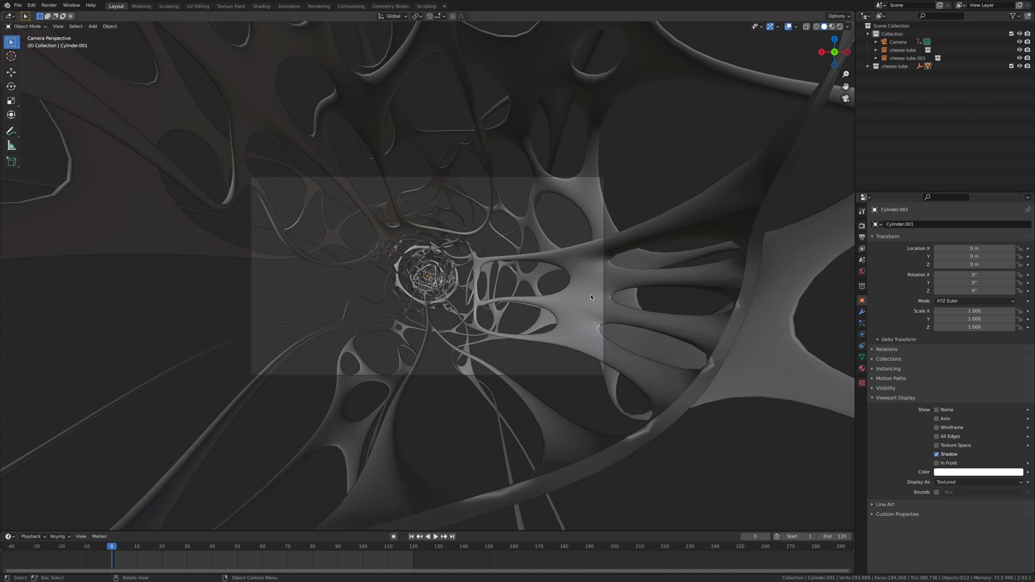
click(585, 263)
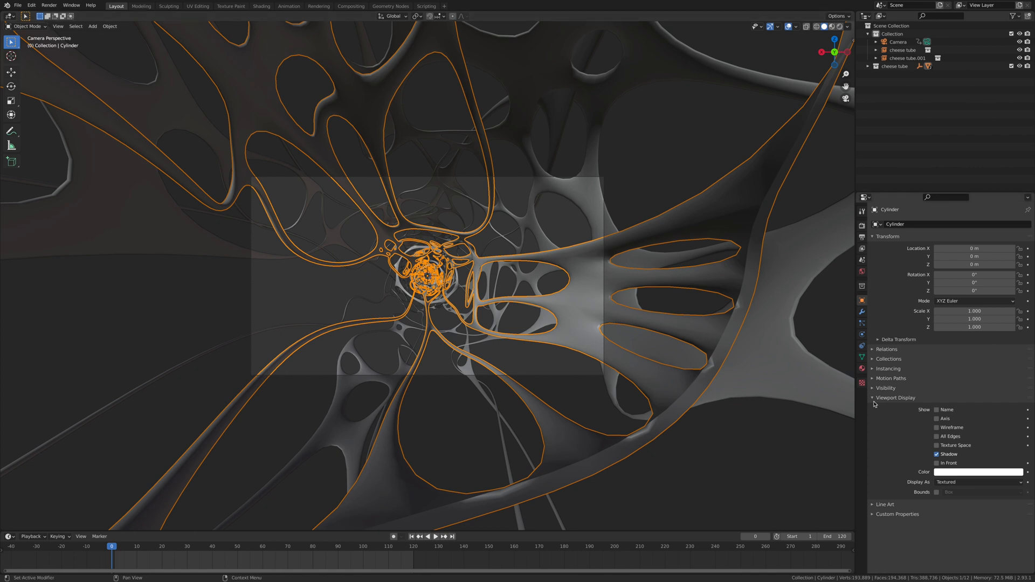
click(863, 311)
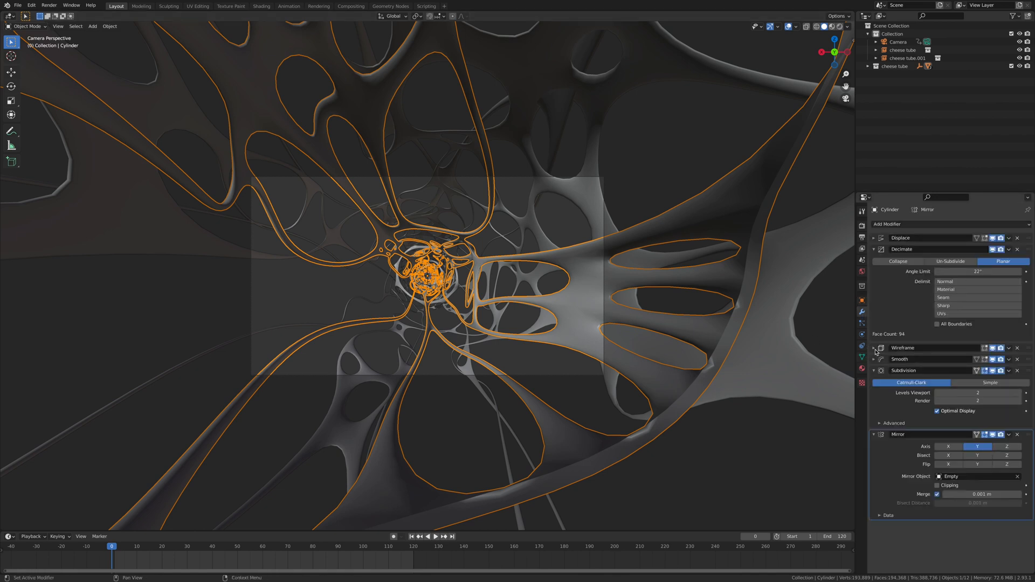
click(875, 348)
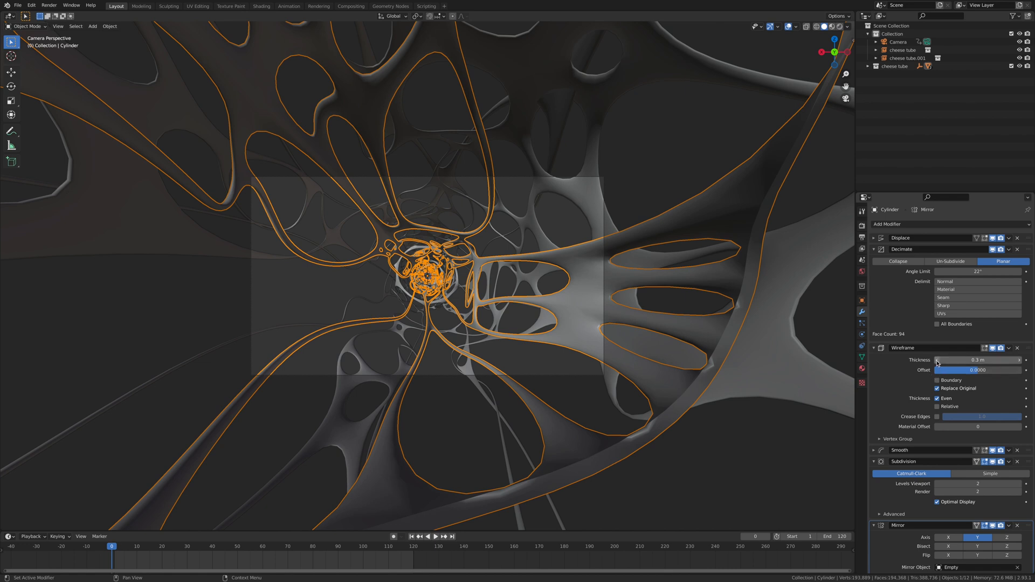
click(974, 360)
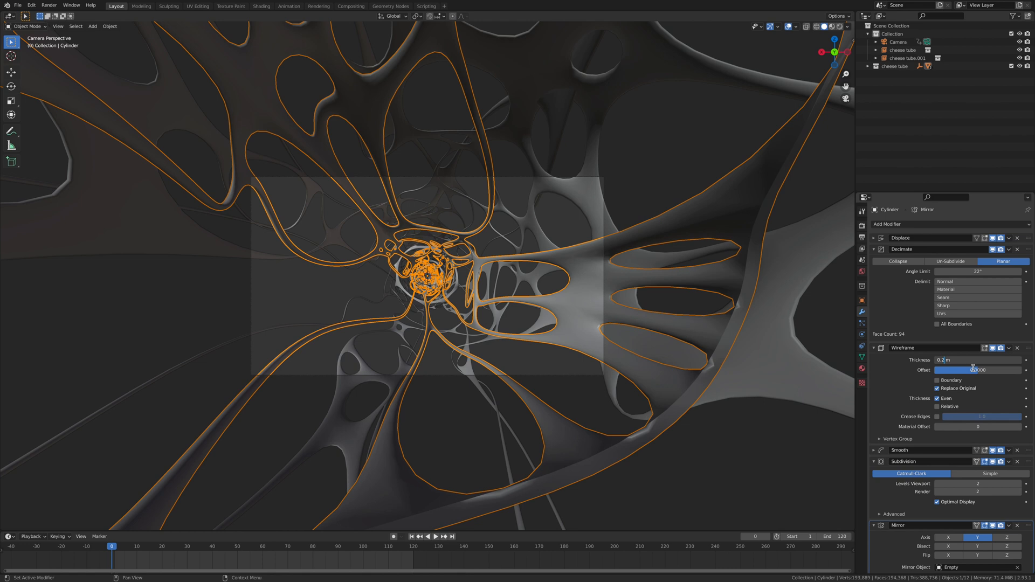
key(Return)
- Set the Wireframe modifier thickness of the enlarged outer tunnel to 1 m
click(724, 306)
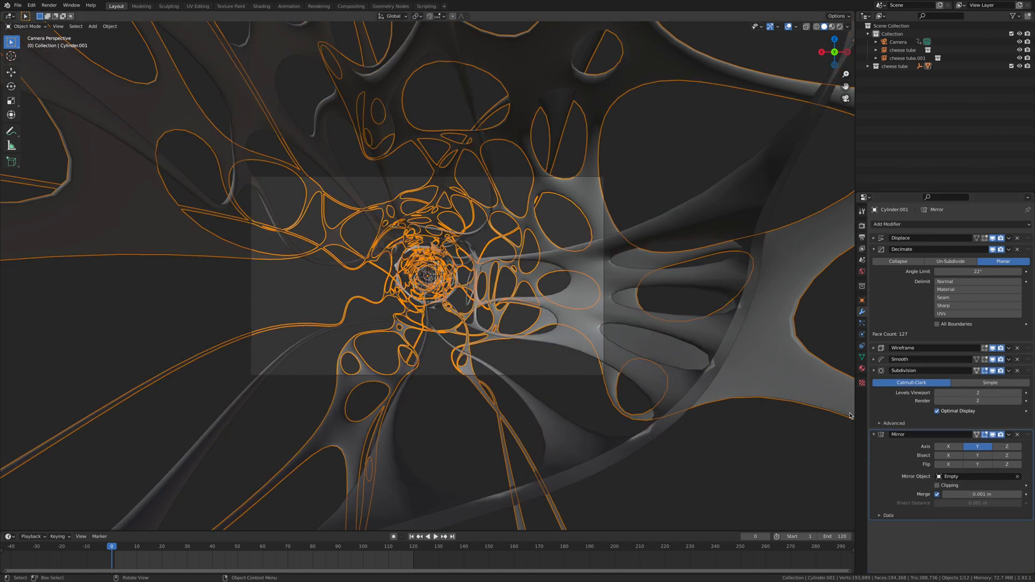
click(874, 348)
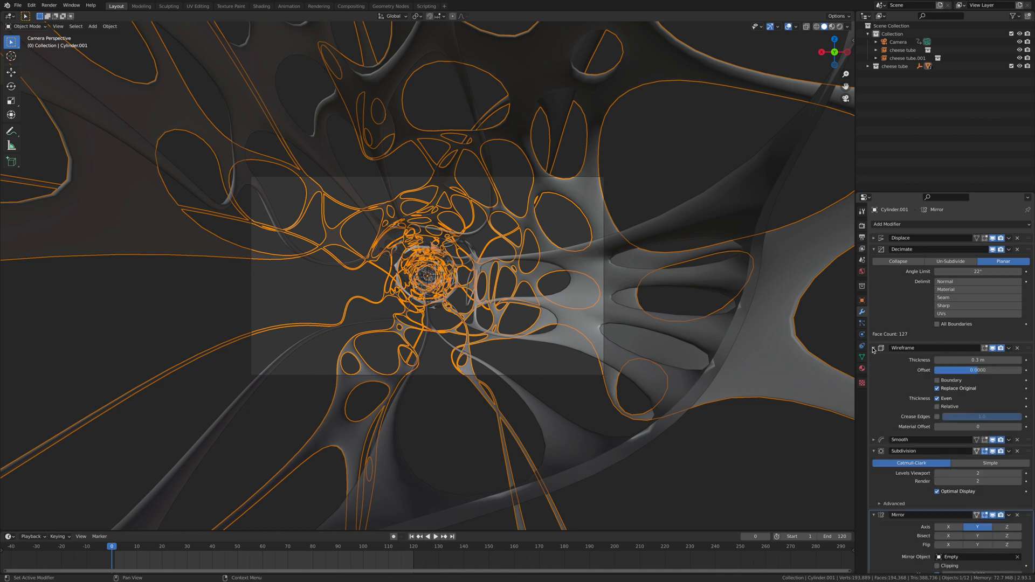
click(964, 360)
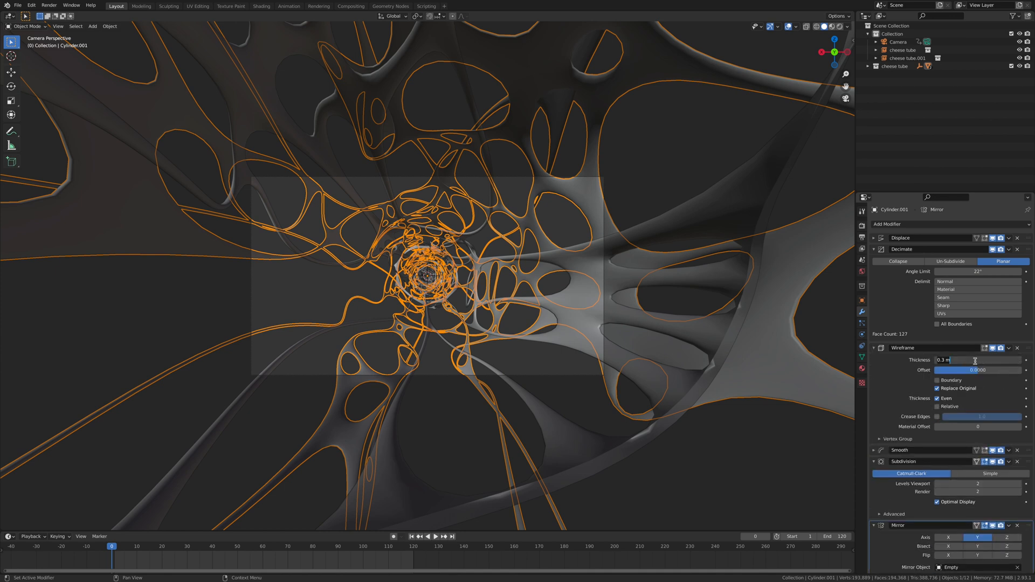
key(Left)
key(Right)
key(BackSpace)
key(BackSpace)
key(BackSpace)
text(1)
key(Return)
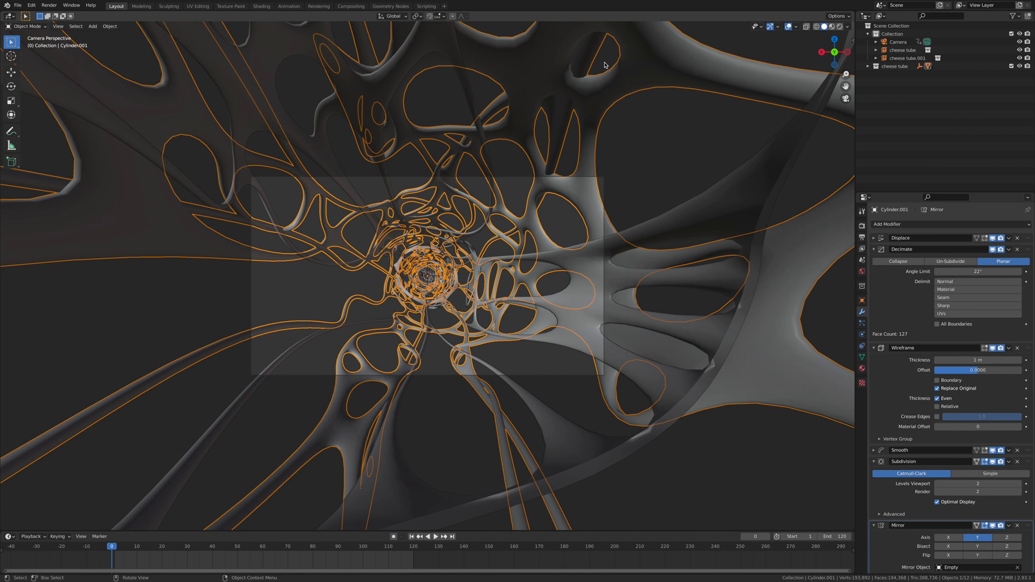
- Apply all transforms to the enlarged outer tunnel
middle_drag(541, 147, 121, 273)
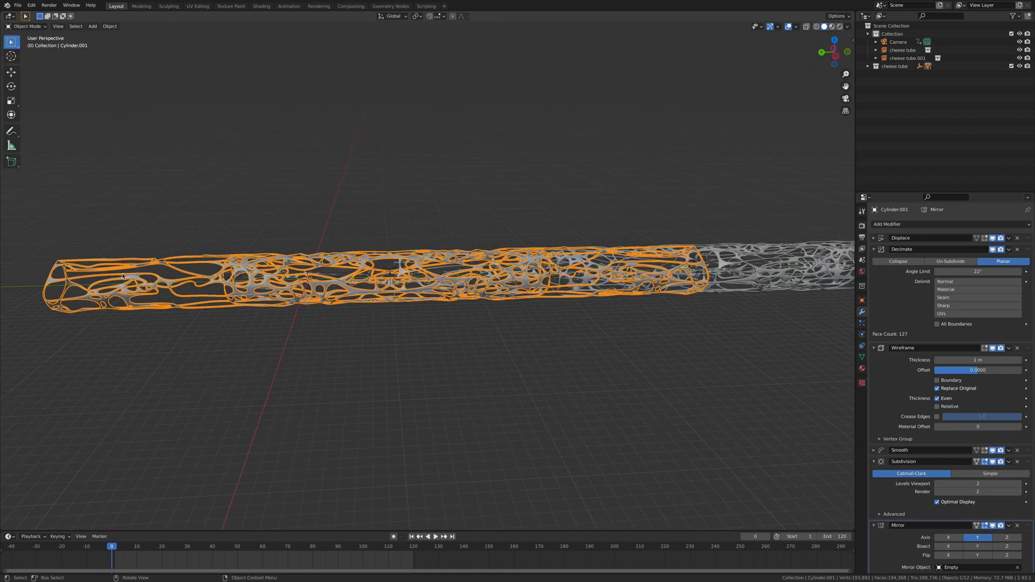
alt+click(136, 240)
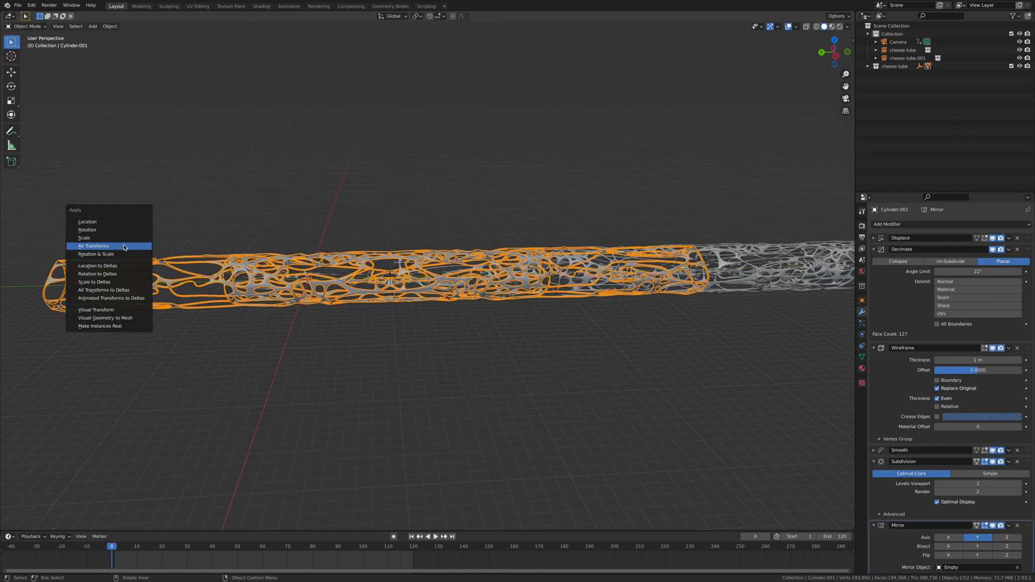
click(131, 247)
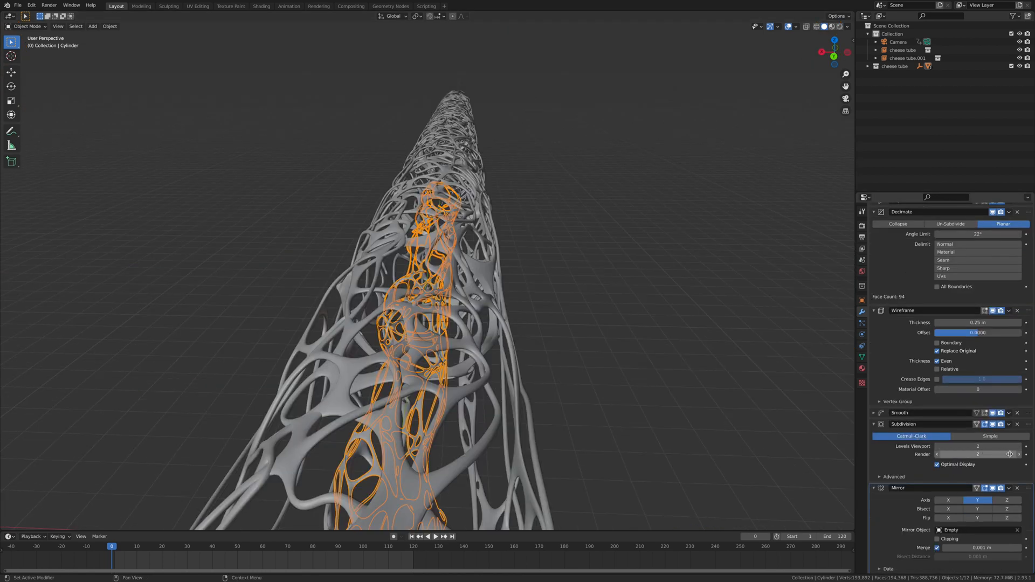
- Raise the Subdivision modifier's render level to 3 on both the inner and the outer tunnel
click(1019, 454)
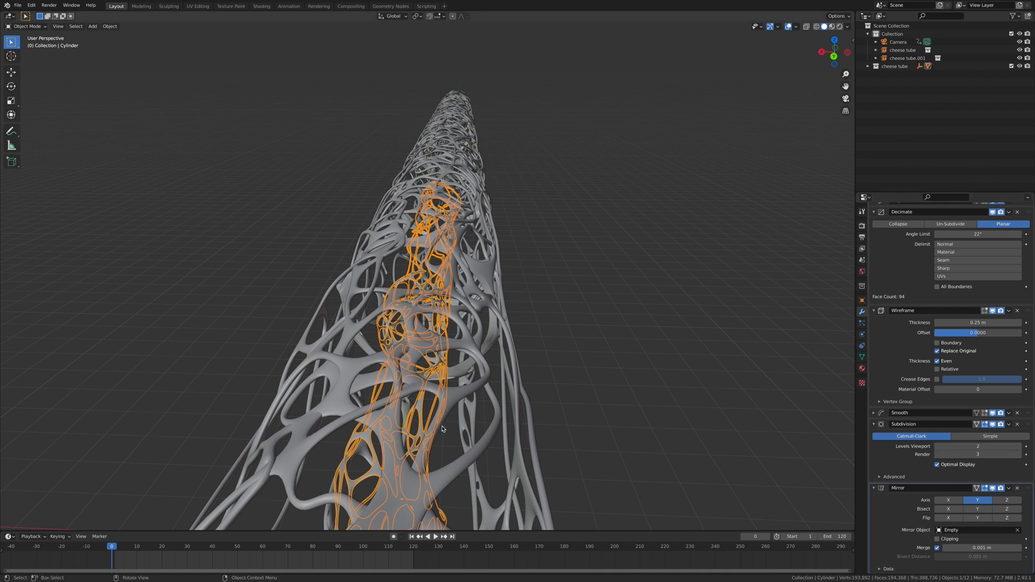
click(472, 392)
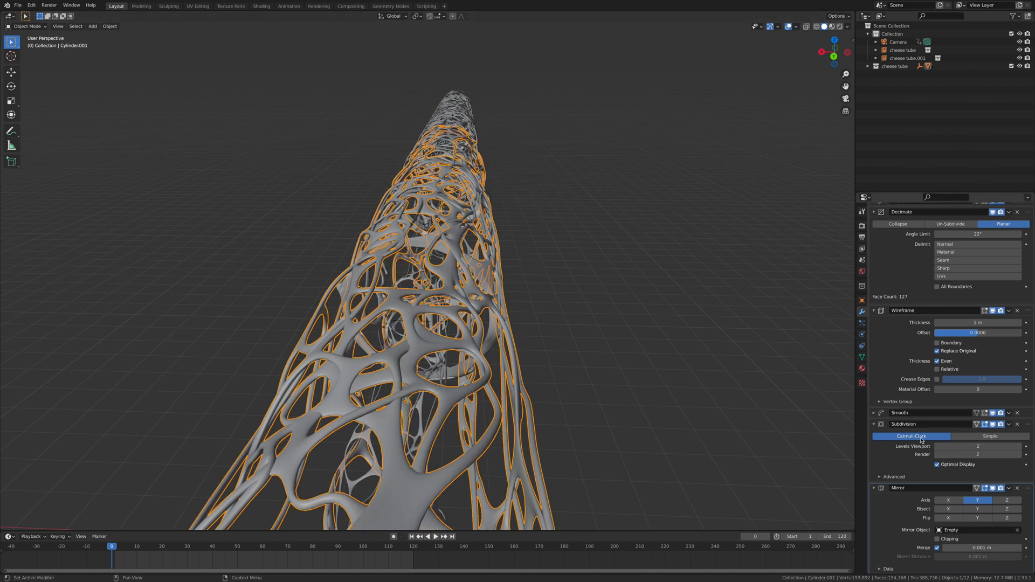
click(627, 445)
- Light the camera's material preview with the dark night-time HDRI and play the fly-through to check the look
middle_drag(629, 451, 526, 393)
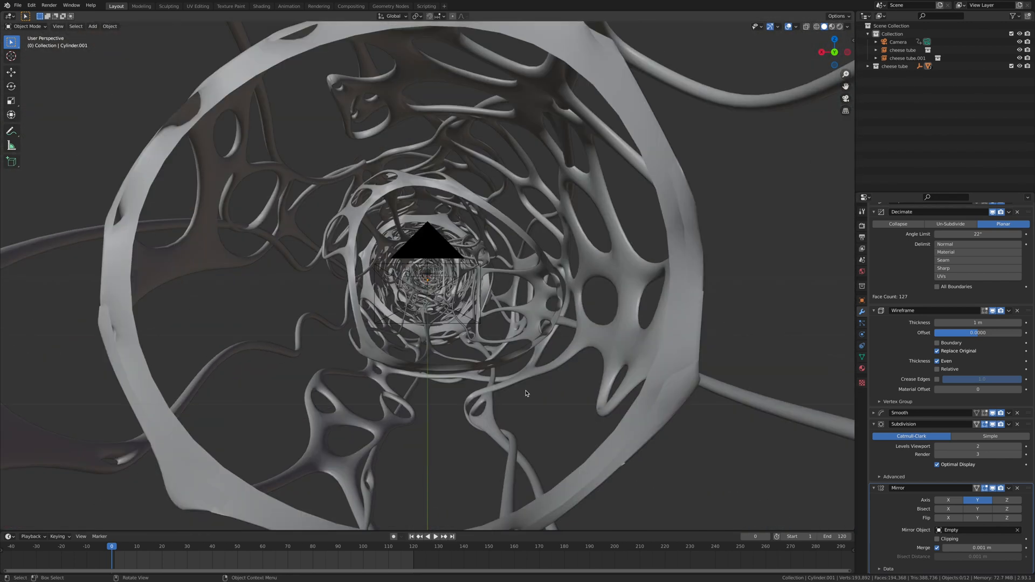
click(58, 26)
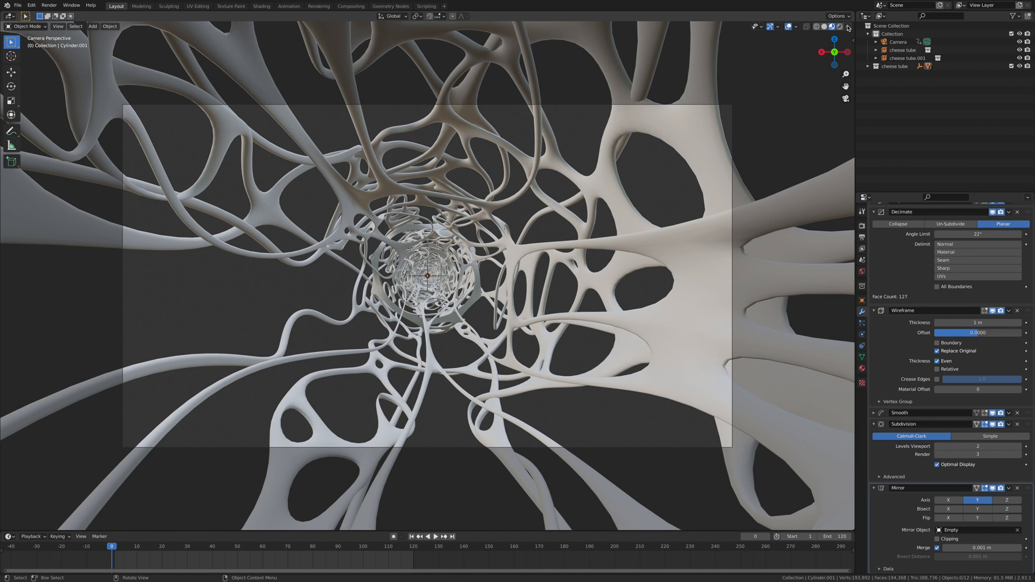
click(849, 27)
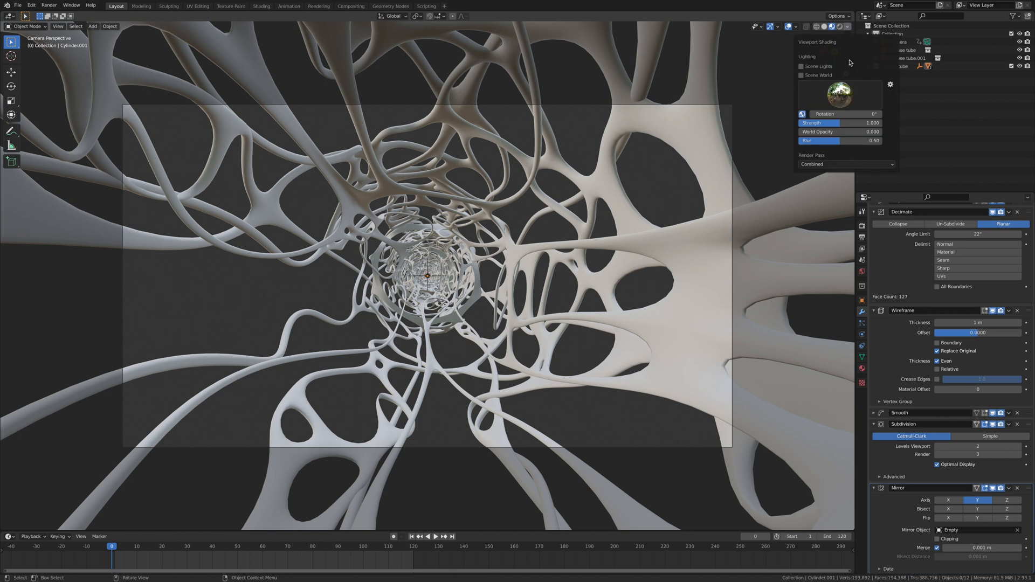
click(839, 98)
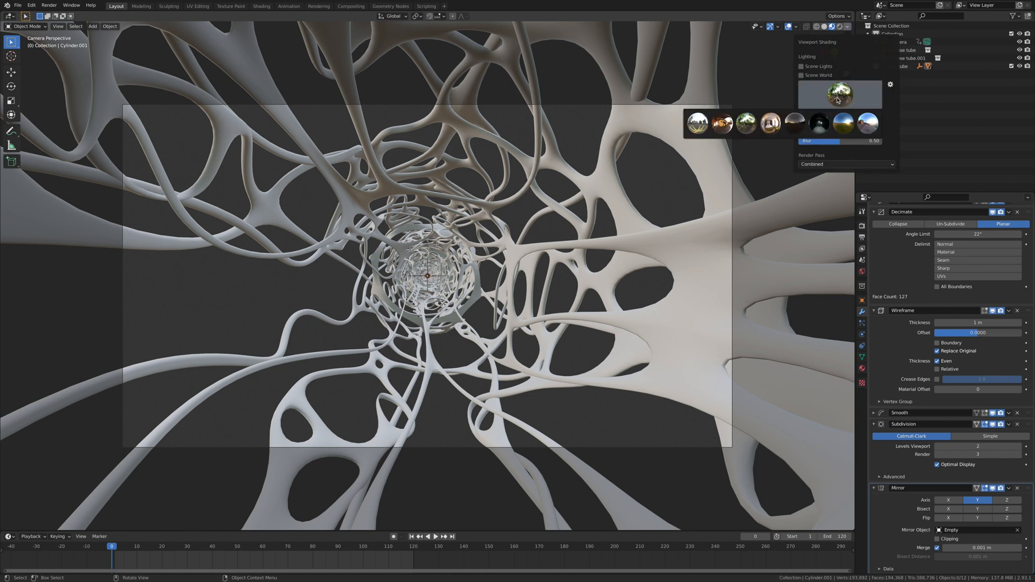
click(796, 124)
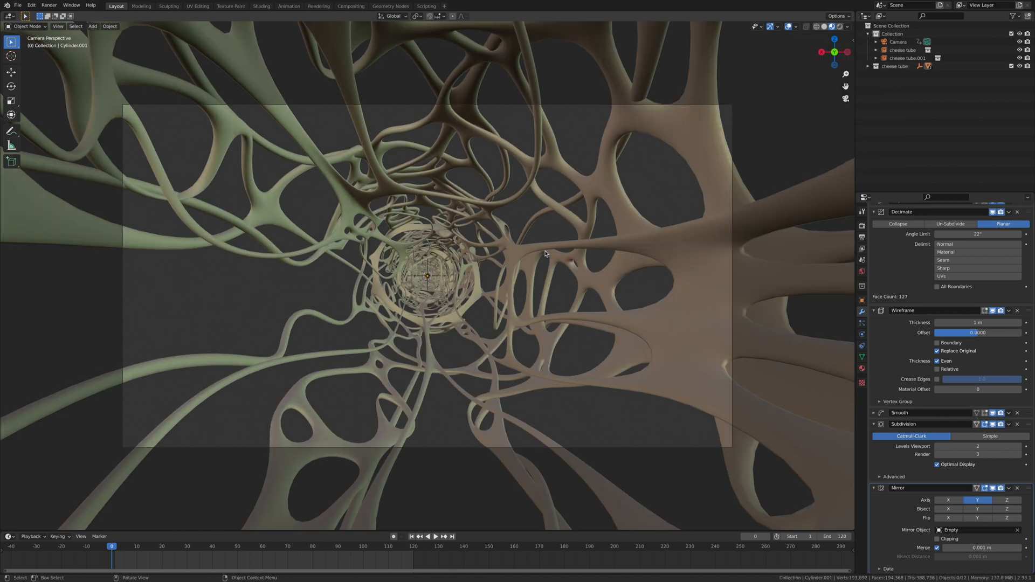
key(space)
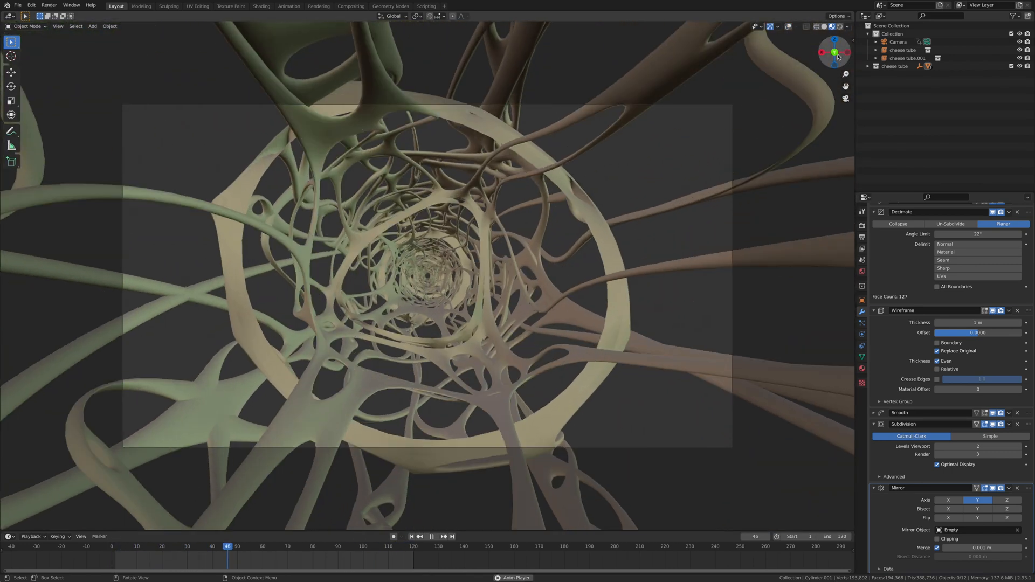
key(Escape)
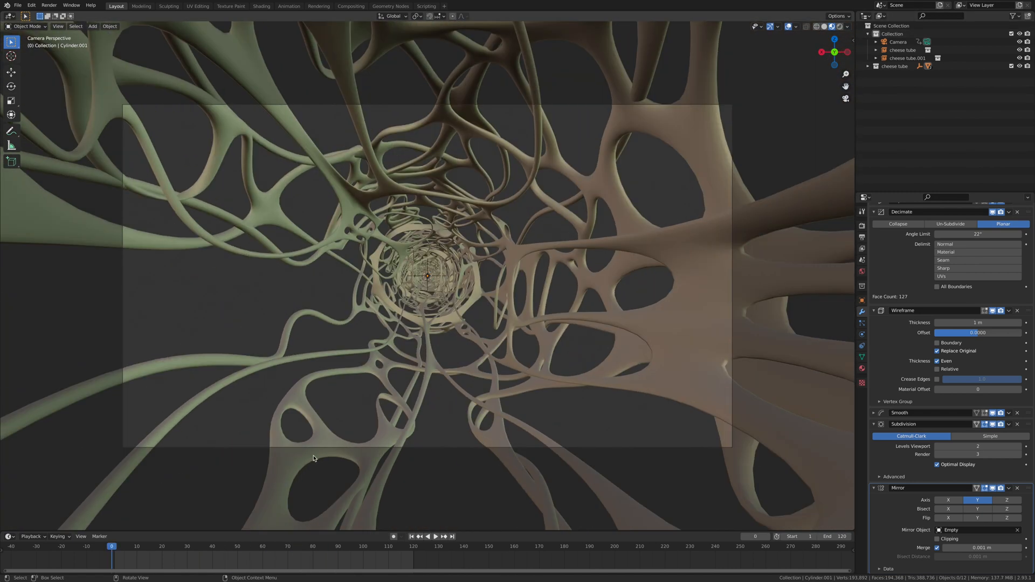
- Add a new material to the inner tunnel with Metallic 1.000 and Roughness 0.288
click(514, 248)
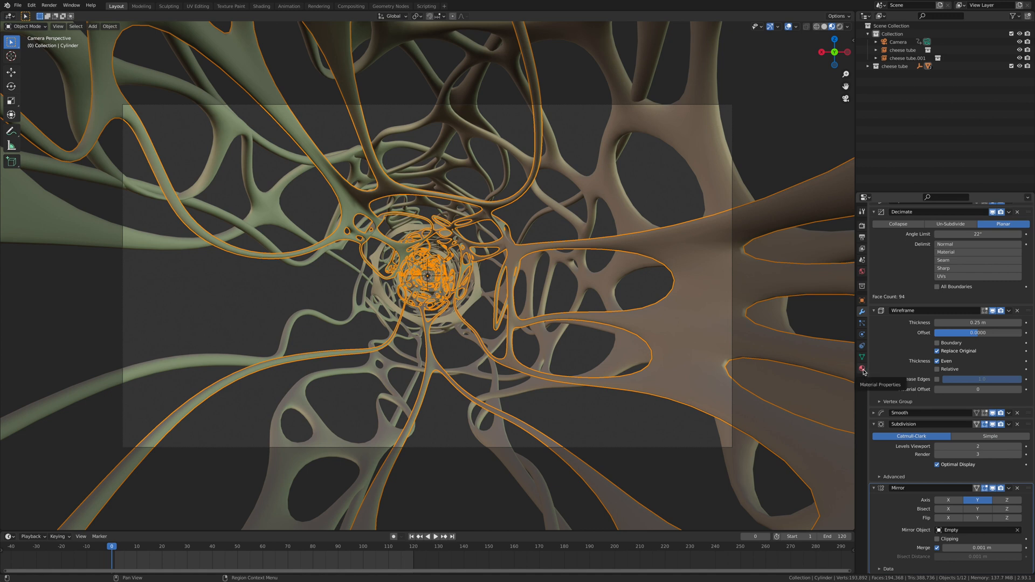
click(862, 369)
click(908, 259)
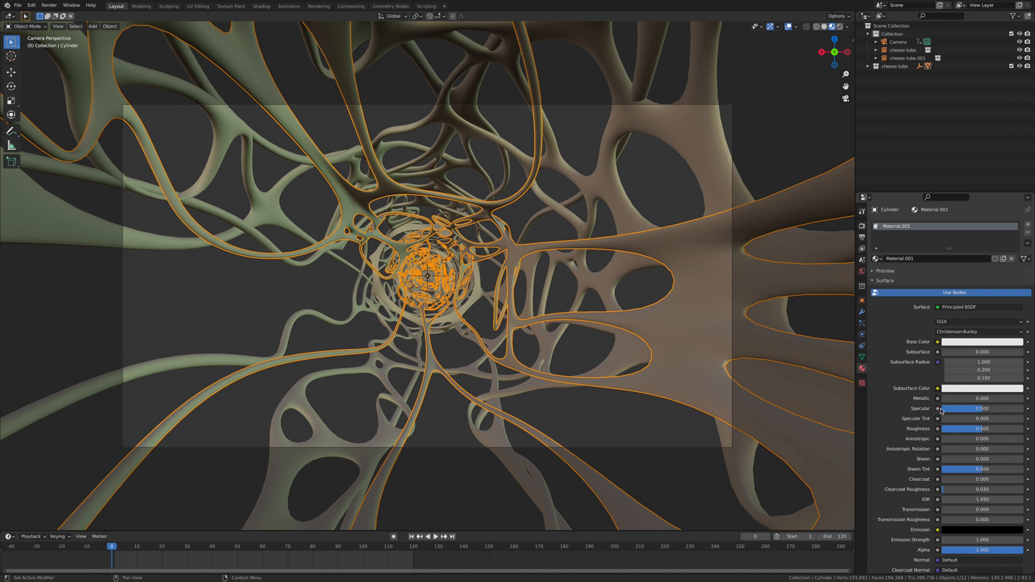
drag(945, 399, 1028, 400)
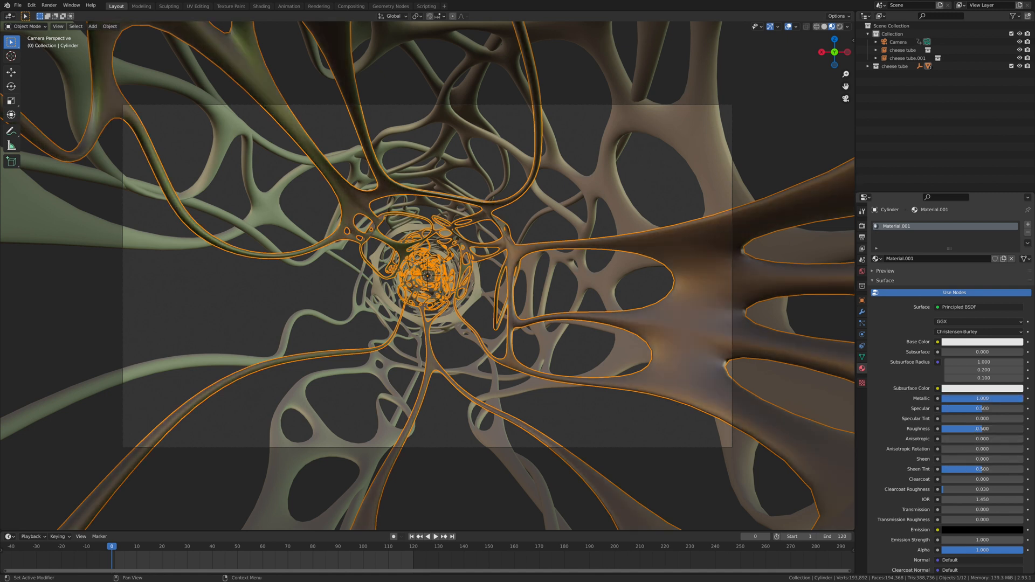
drag(982, 429, 965, 429)
- Assign the existing metallic Material.001 to the outer tunnel
click(718, 265)
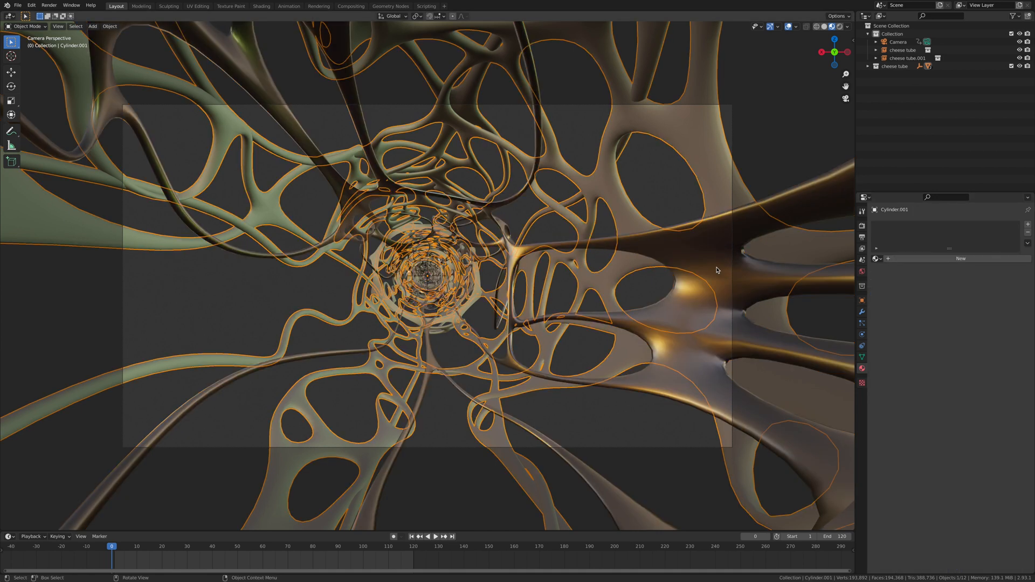
click(878, 260)
click(896, 285)
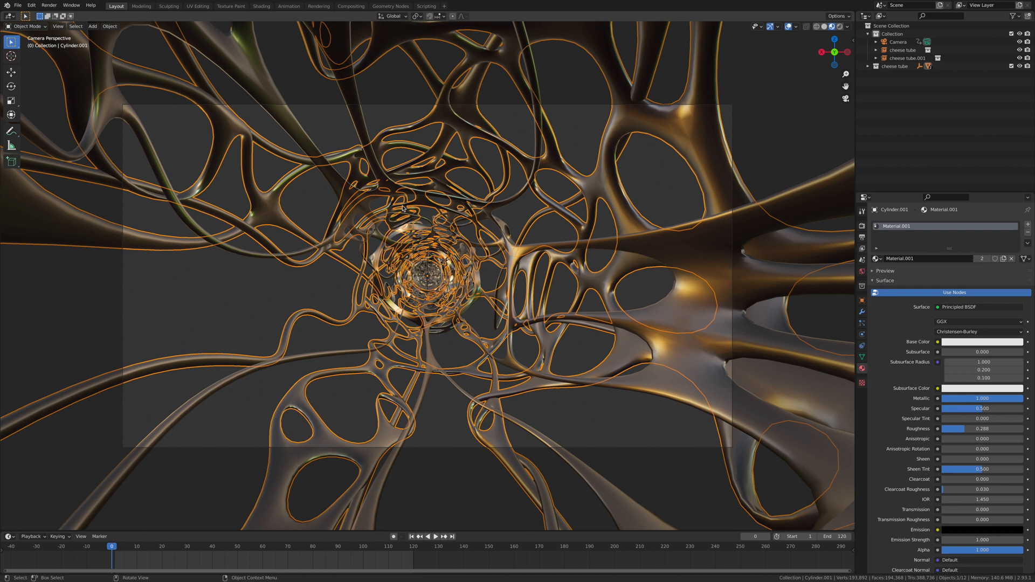
- Enable Ambient Occlusion, Bloom and Screen Space Reflections in the Eevee render settings
click(863, 211)
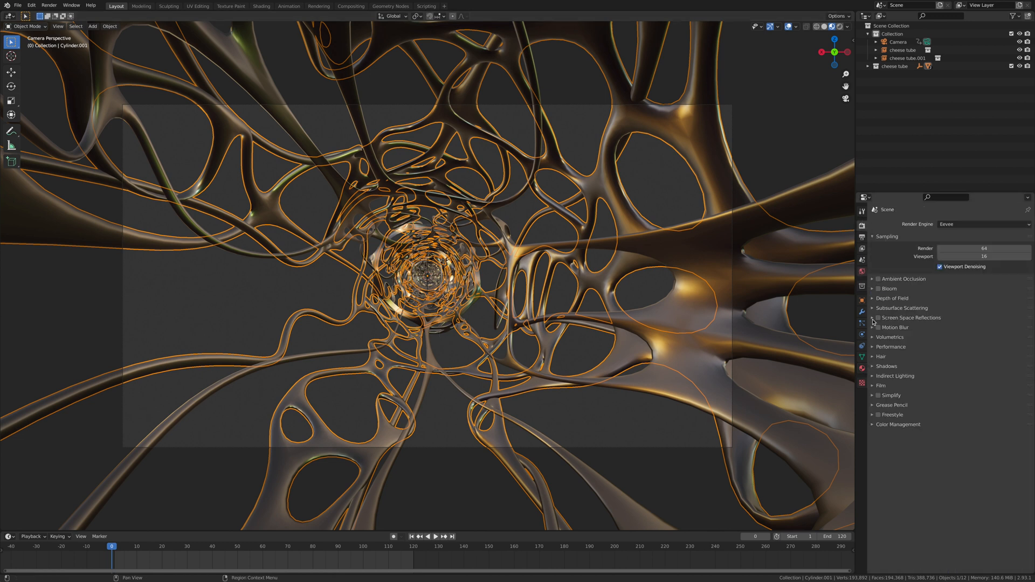
click(878, 279)
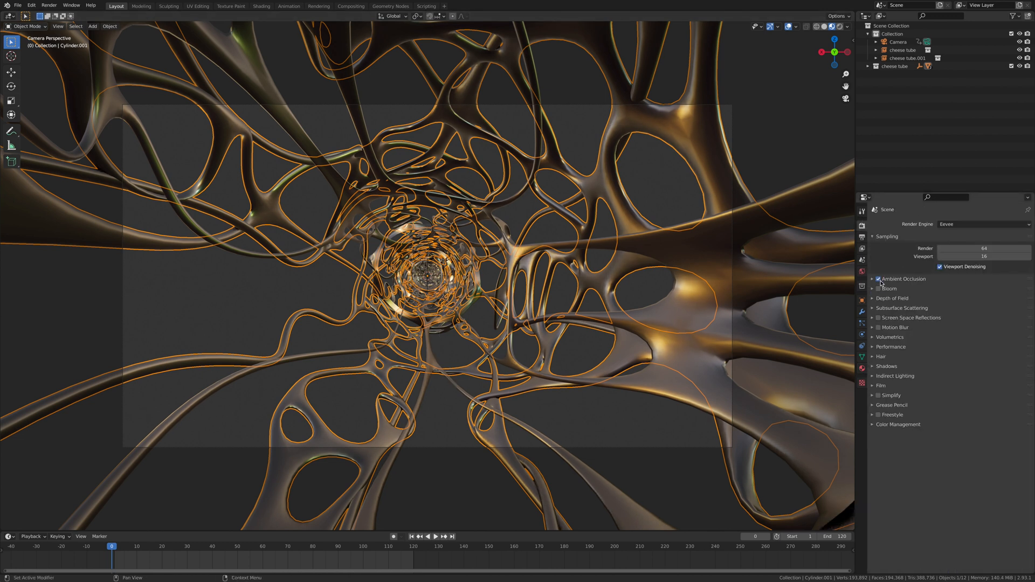
click(879, 289)
click(879, 318)
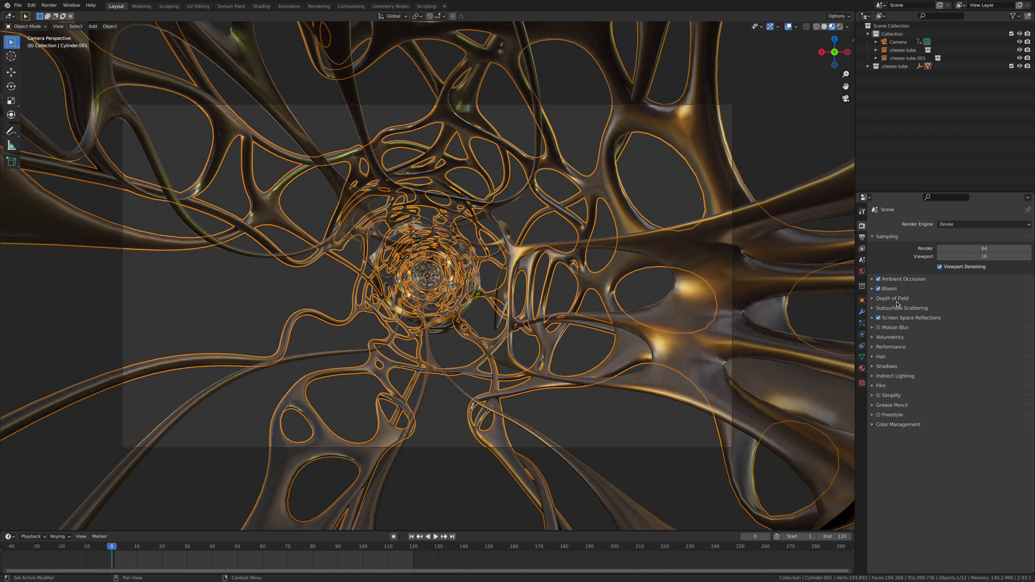
- Set the world background colour to pure black and show the viewport in rendered shading with nothing selected
click(862, 369)
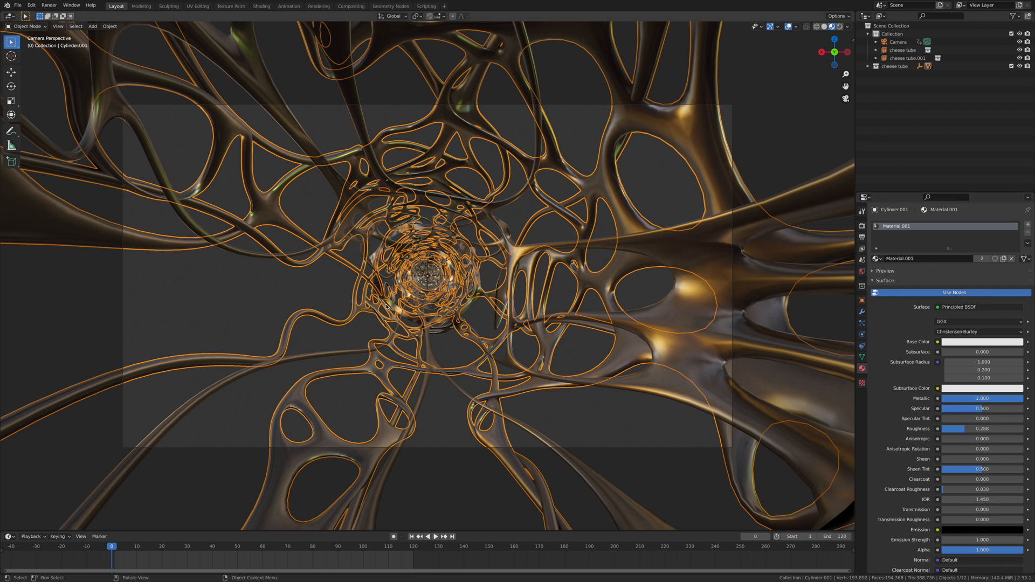
click(862, 271)
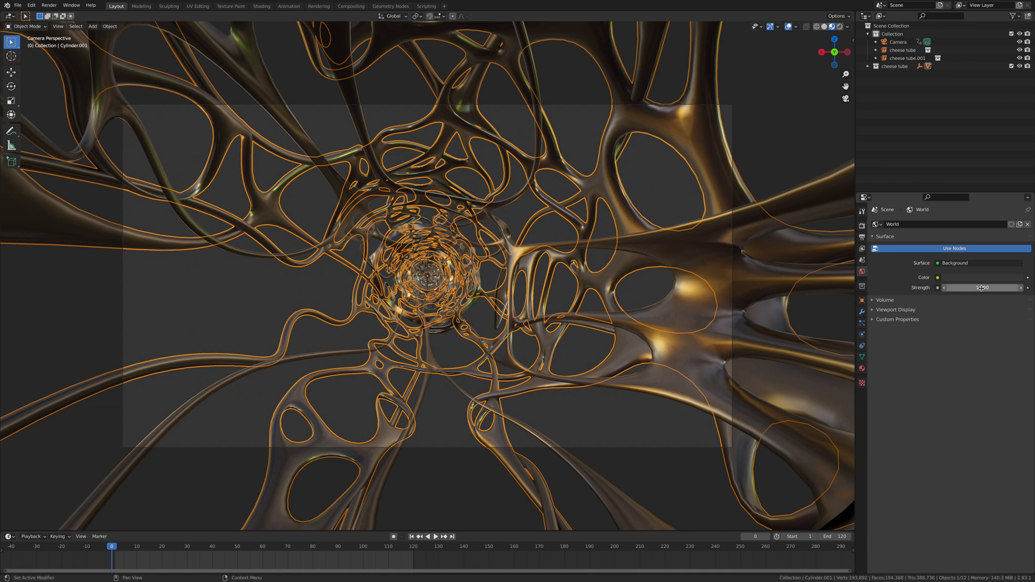
click(998, 278)
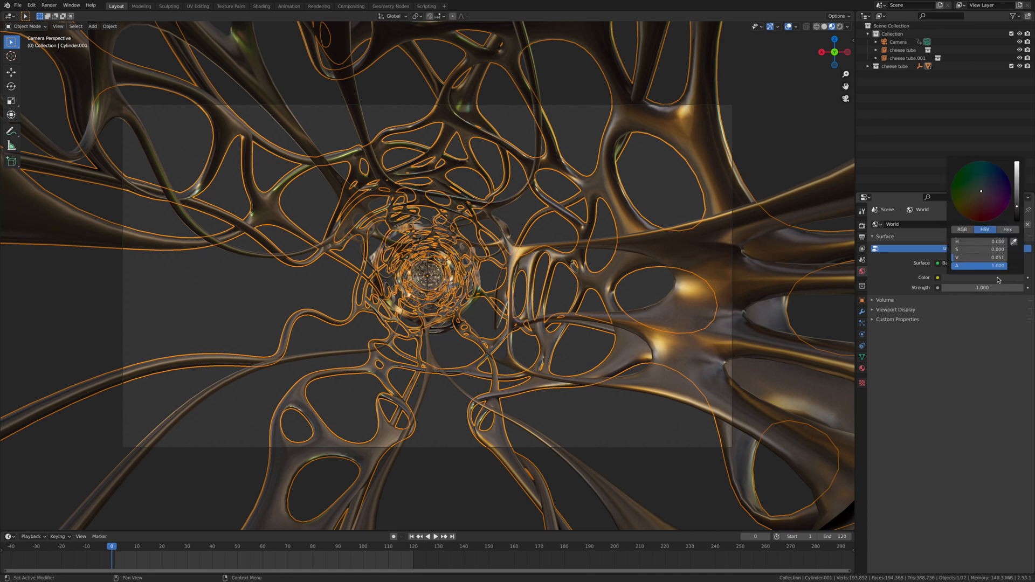
click(998, 278)
drag(1016, 216, 1017, 221)
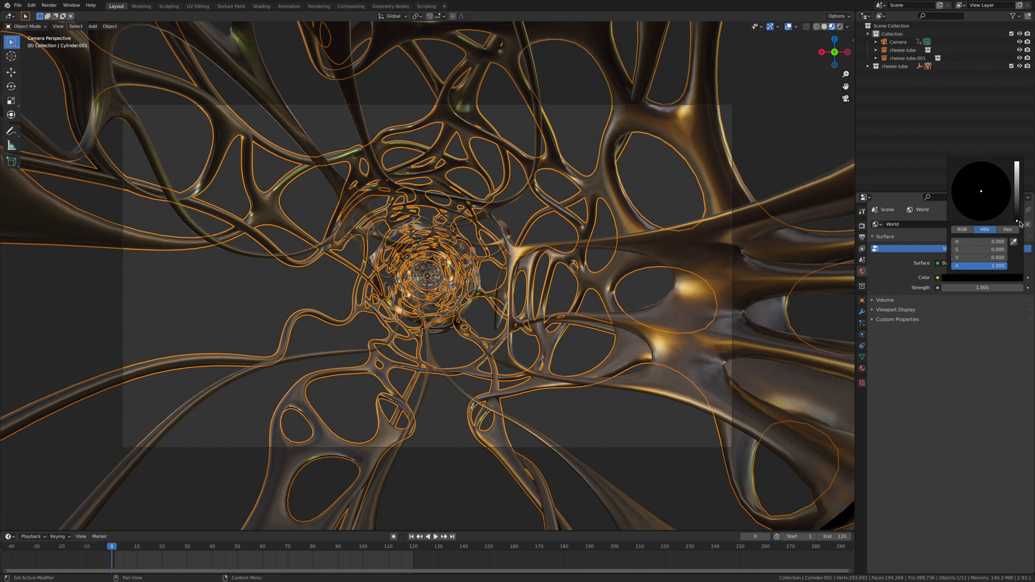
click(839, 26)
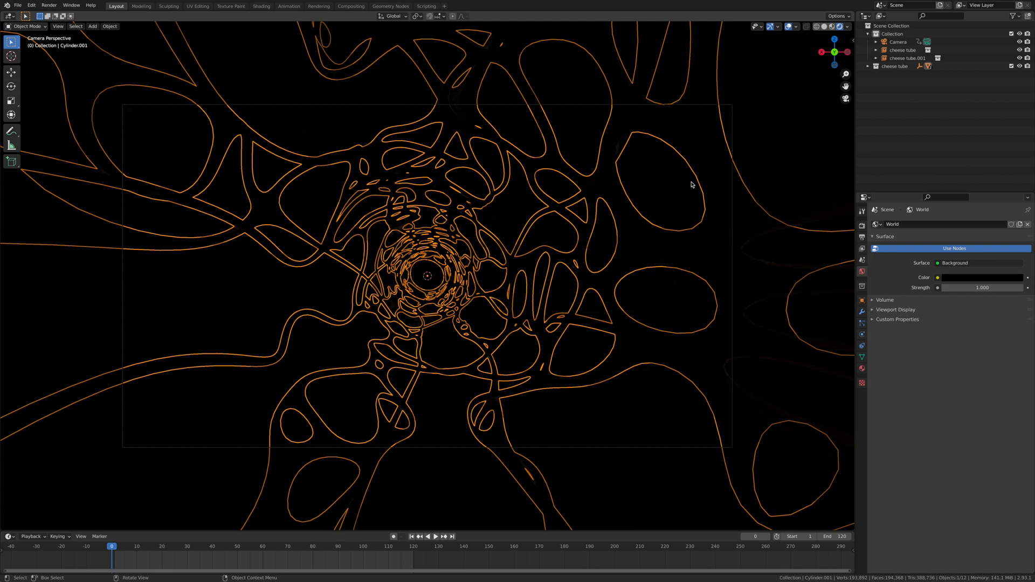
click(676, 188)
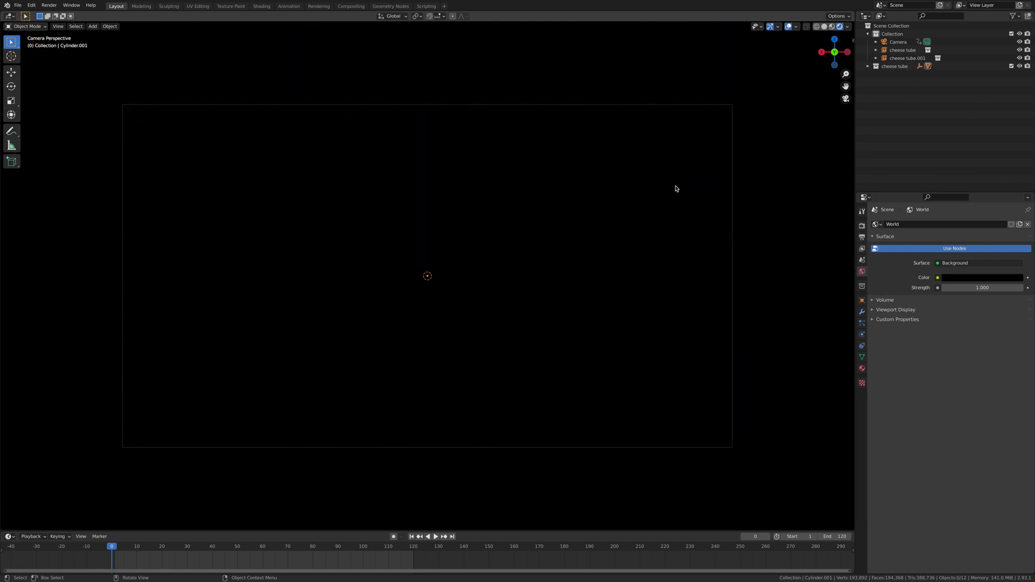
- Add a point light at the world origin
key(shift+a)
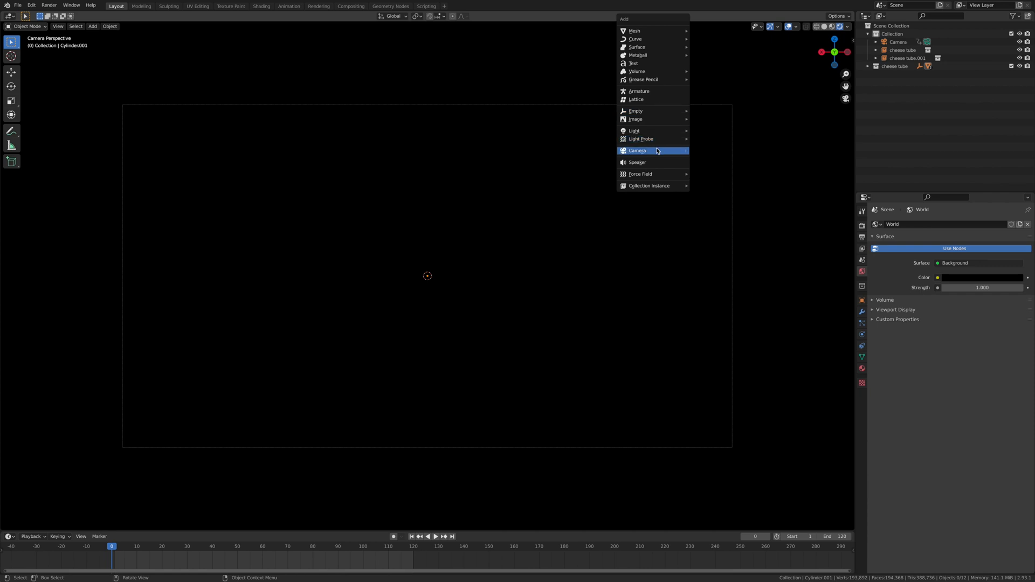
mouse_move(653, 131)
click(717, 136)
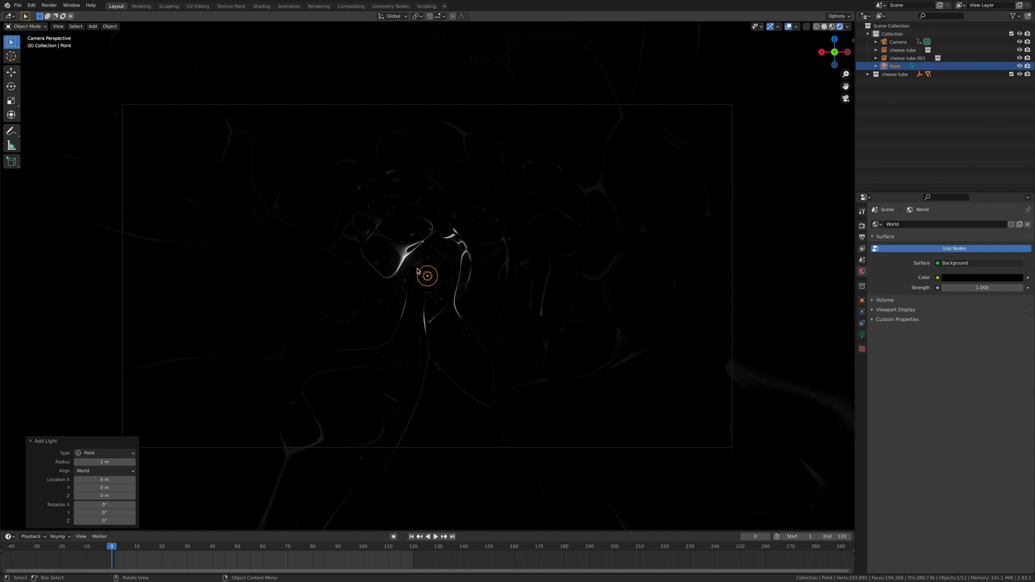
- Parent the point light to the camera as Object and preview the animation
ctrl+click(897, 41)
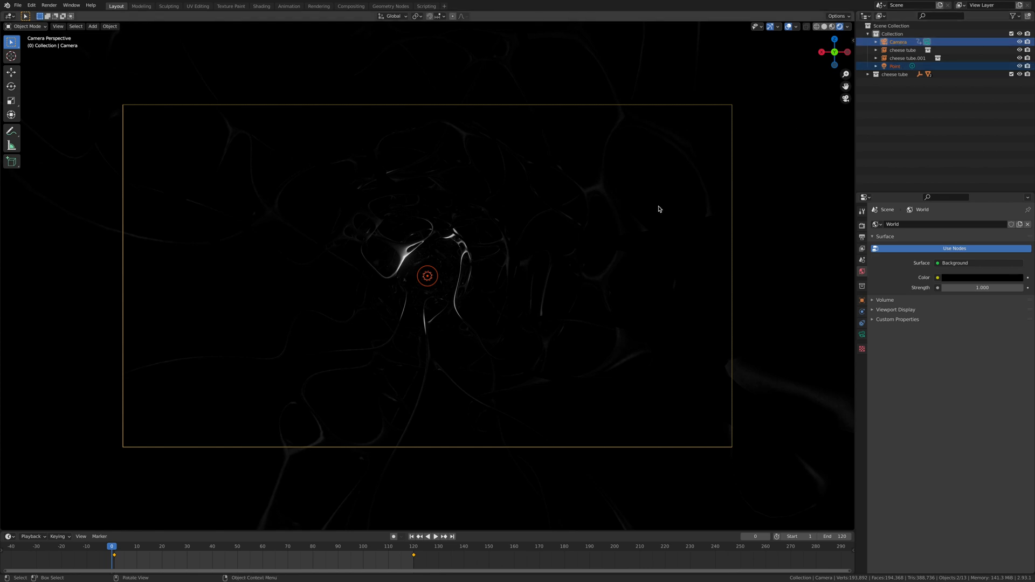
key(ctrl+p)
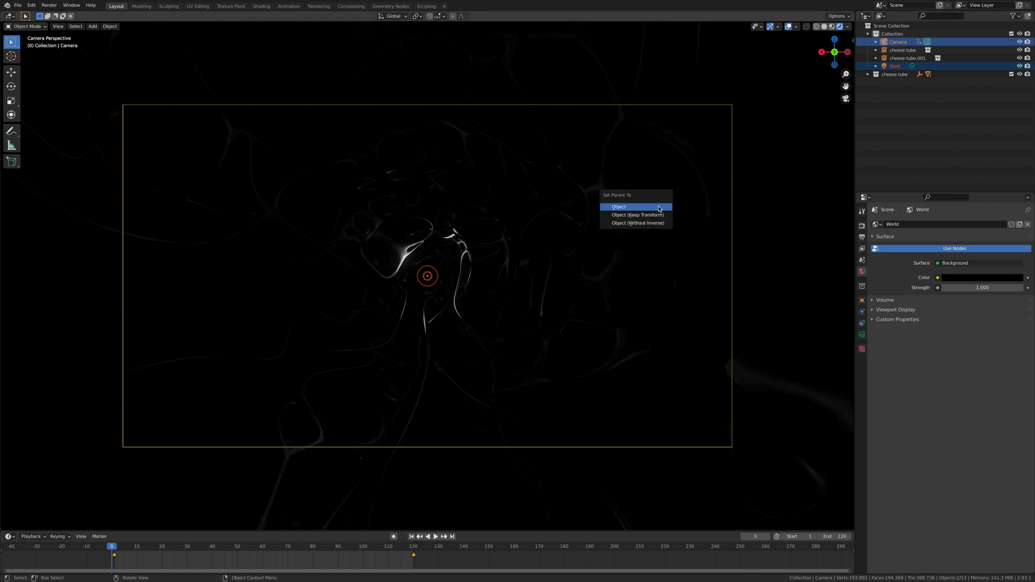
click(659, 207)
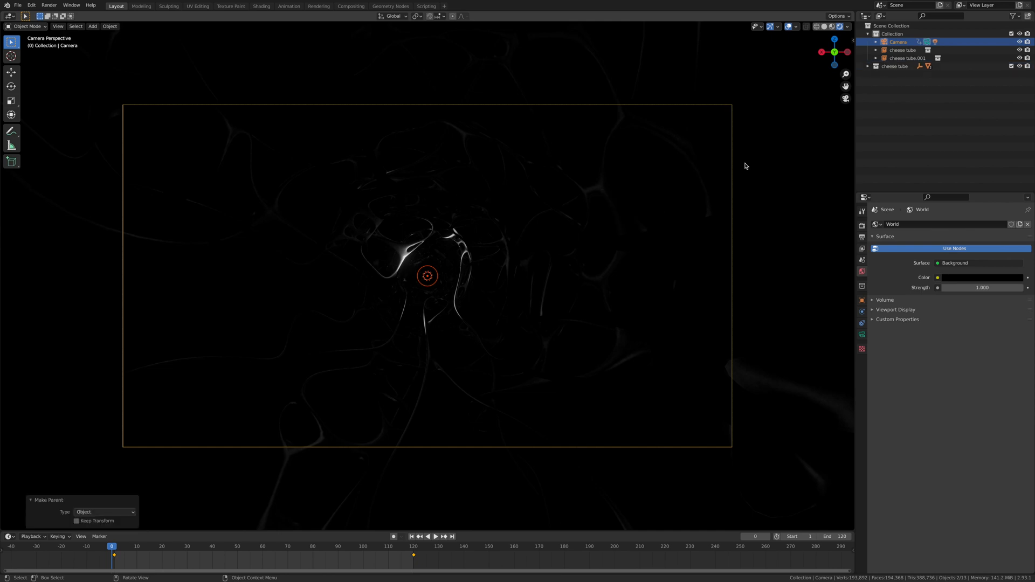
click(748, 88)
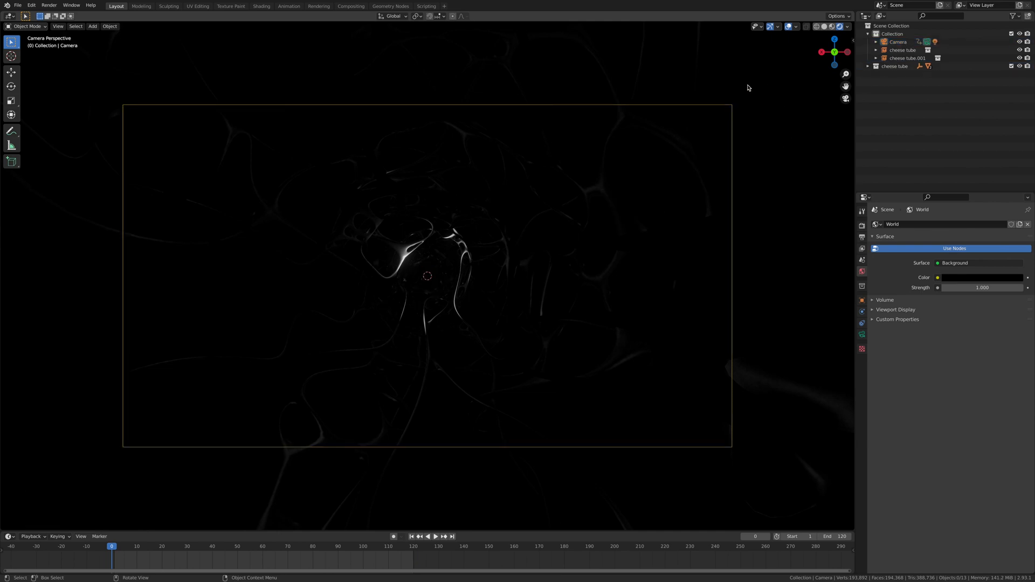
key(space)
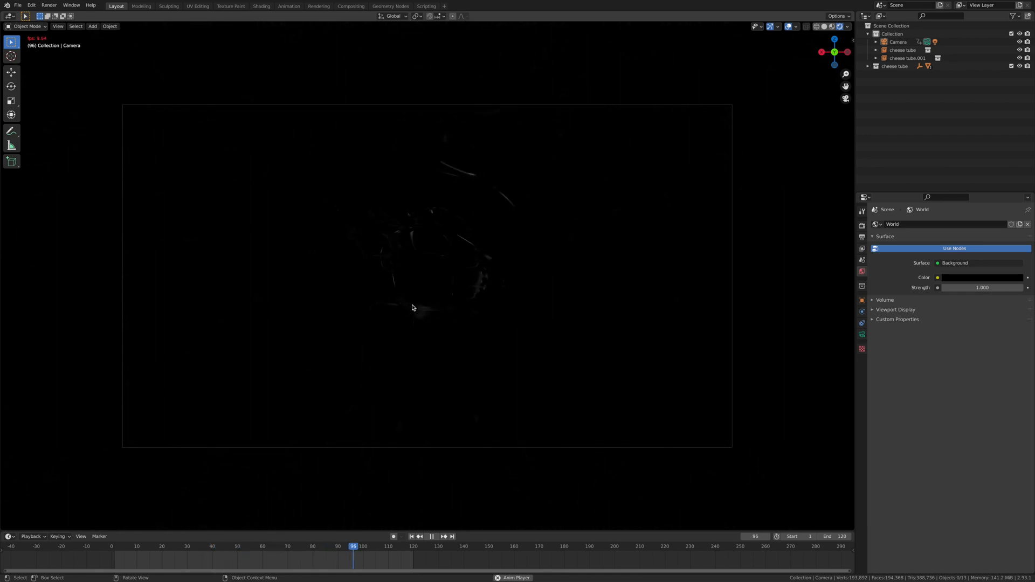
key(Escape)
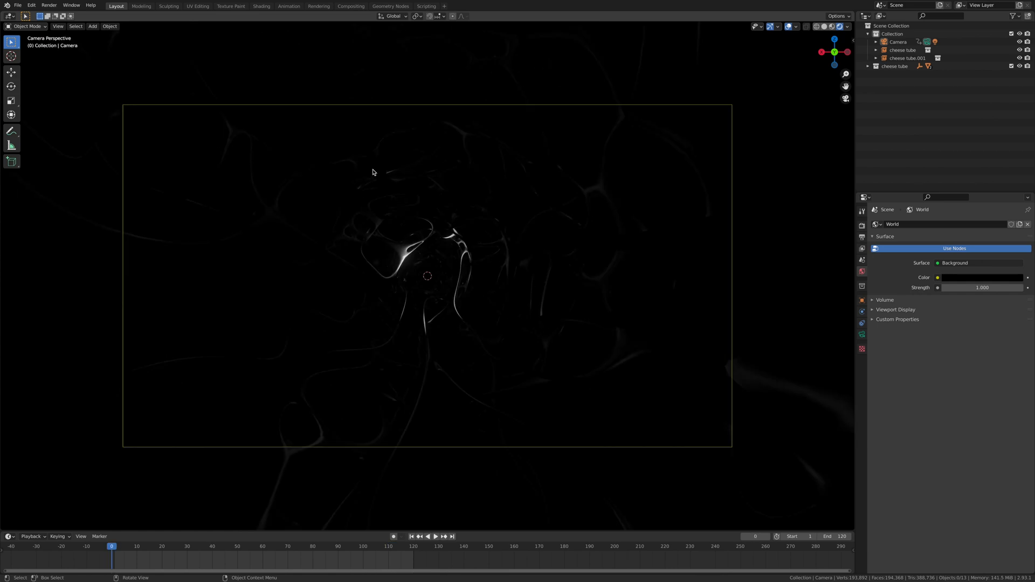
- Set the Subdivision viewport level to 0 on both the inner and outer tunnels, working in solid shading
click(412, 247)
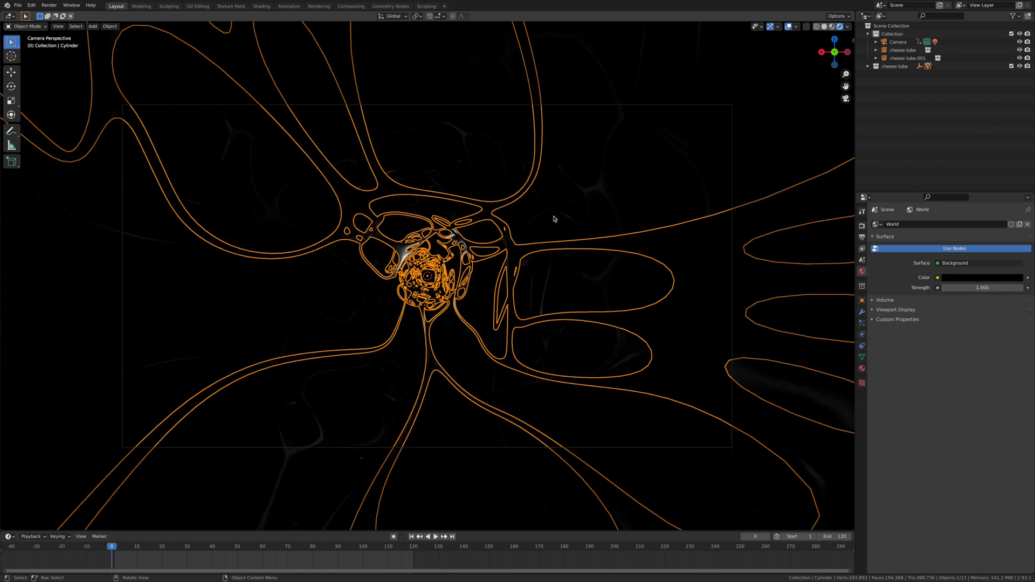
click(824, 27)
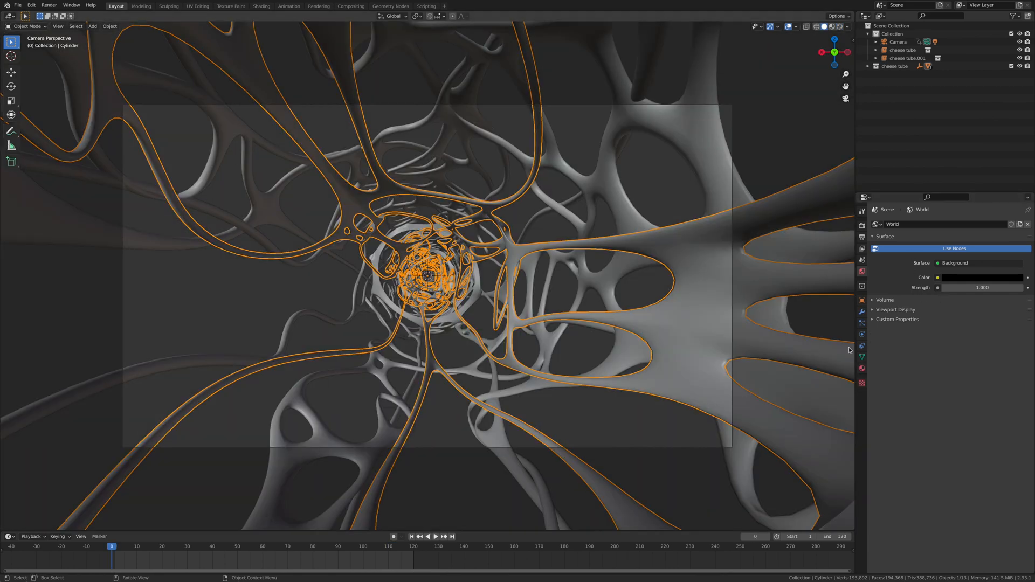
click(862, 312)
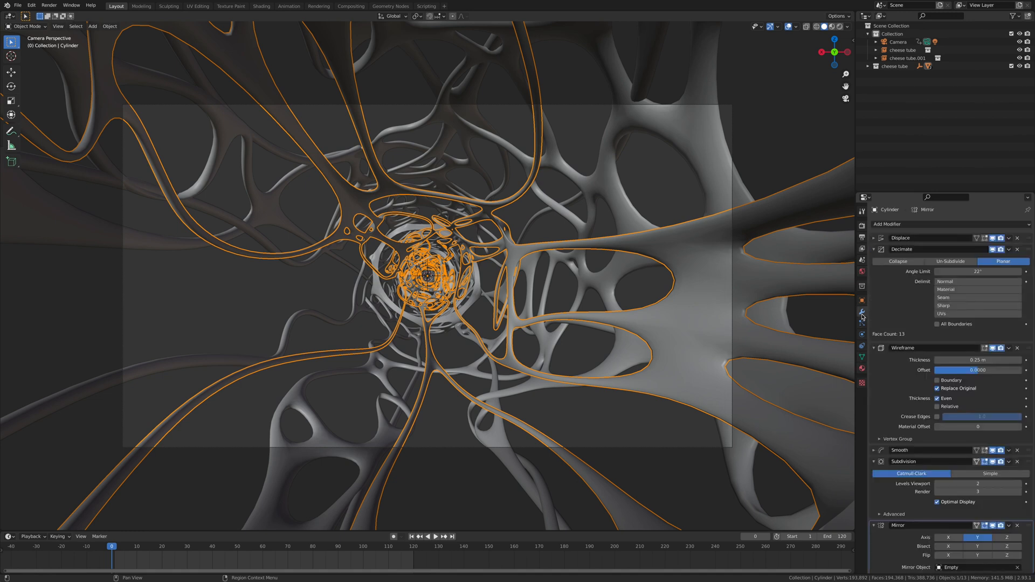
drag(980, 484, 952, 484)
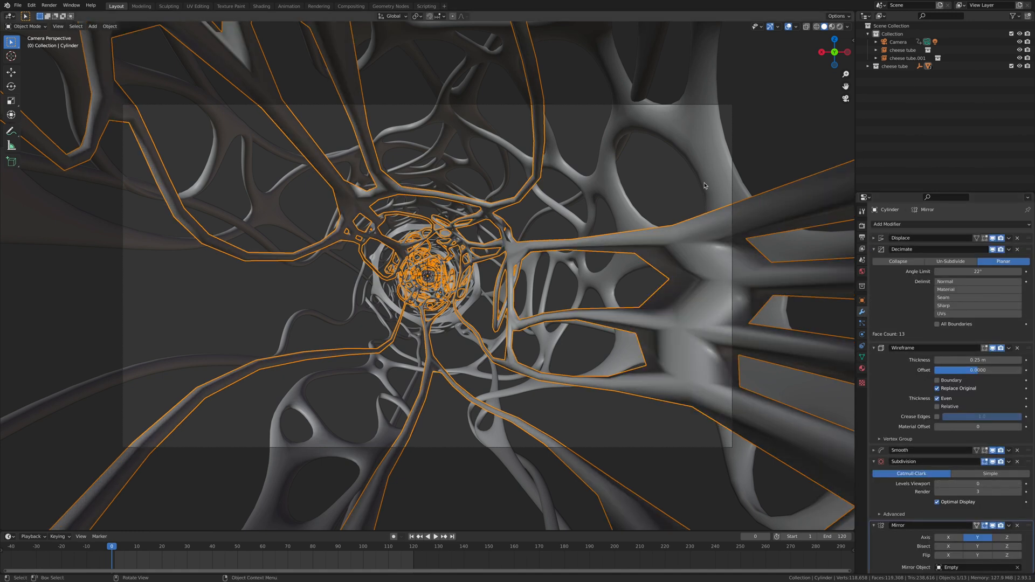
click(714, 200)
drag(980, 484, 957, 484)
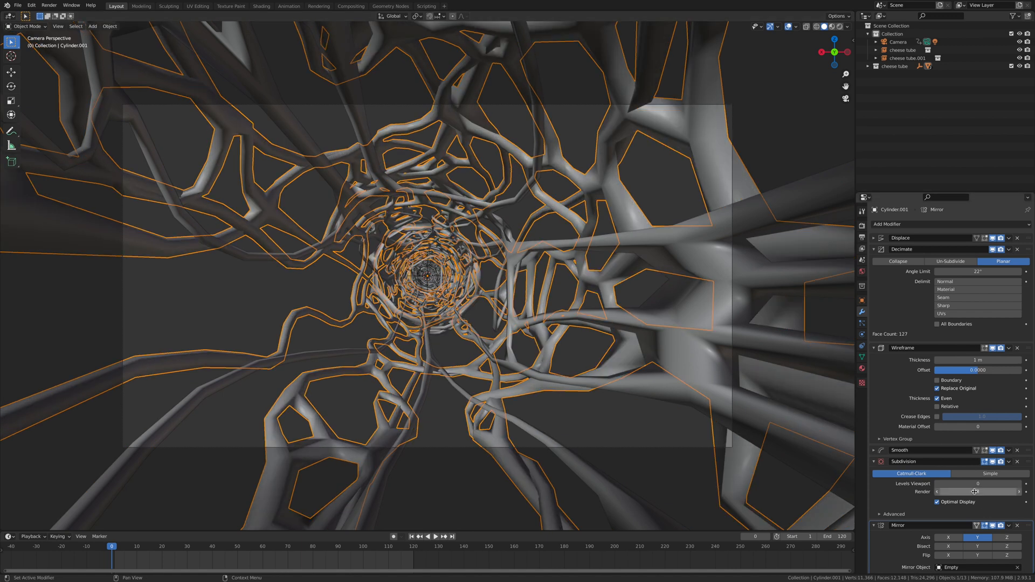
scroll(931, 449, down, 3)
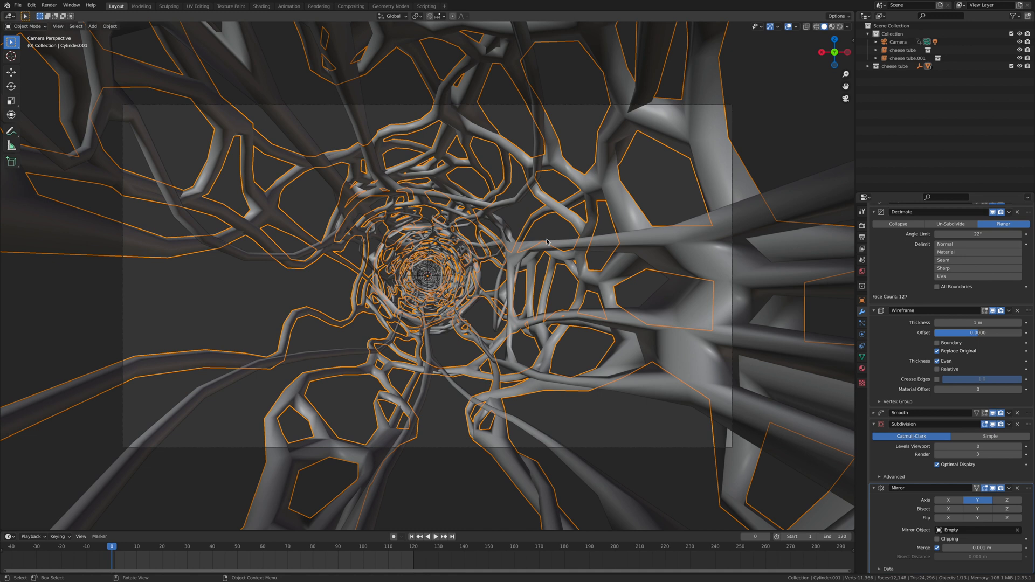
- Play the camera fly-through in rendered shading to check the simplified tunnels
click(839, 27)
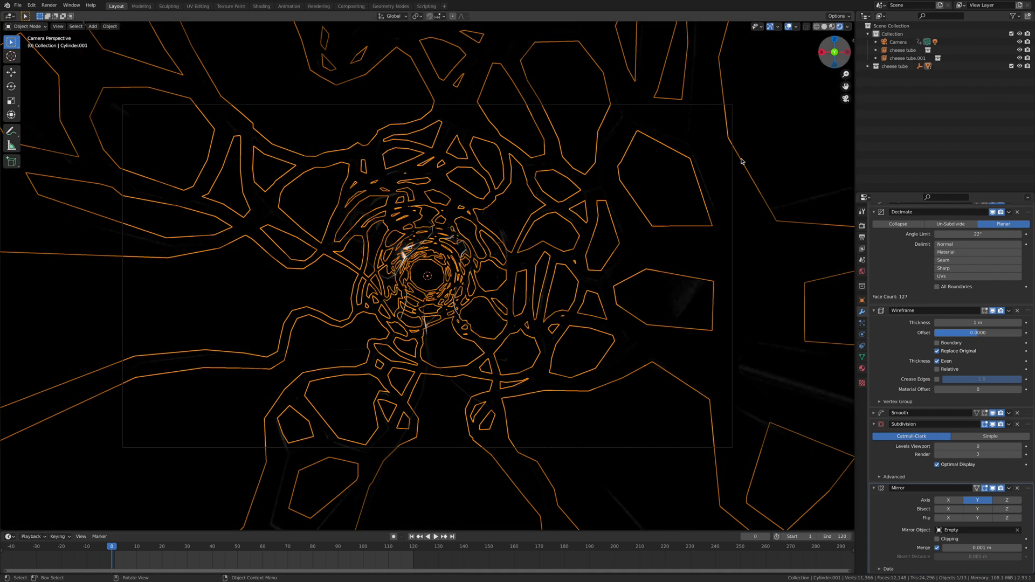
key(space)
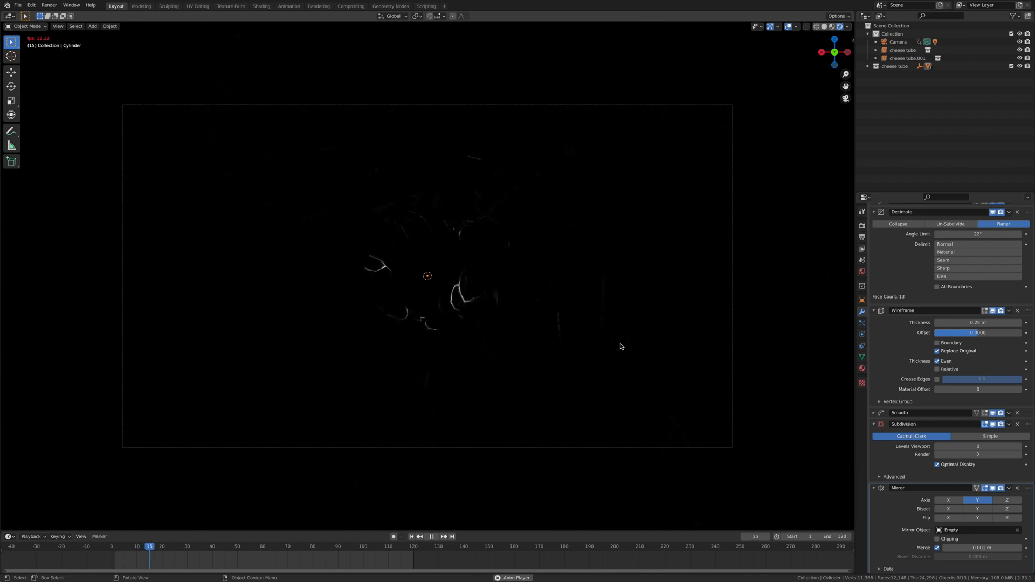
key(Escape)
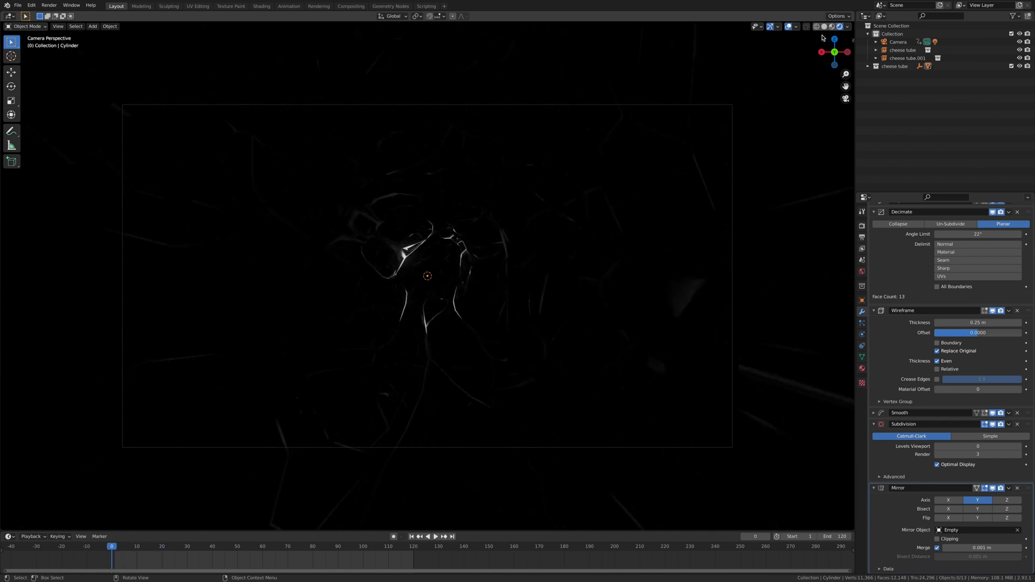
- Return to solid shading outside the camera view and add a cube at the world origin
click(824, 27)
middle_drag(780, 97, 393, 470)
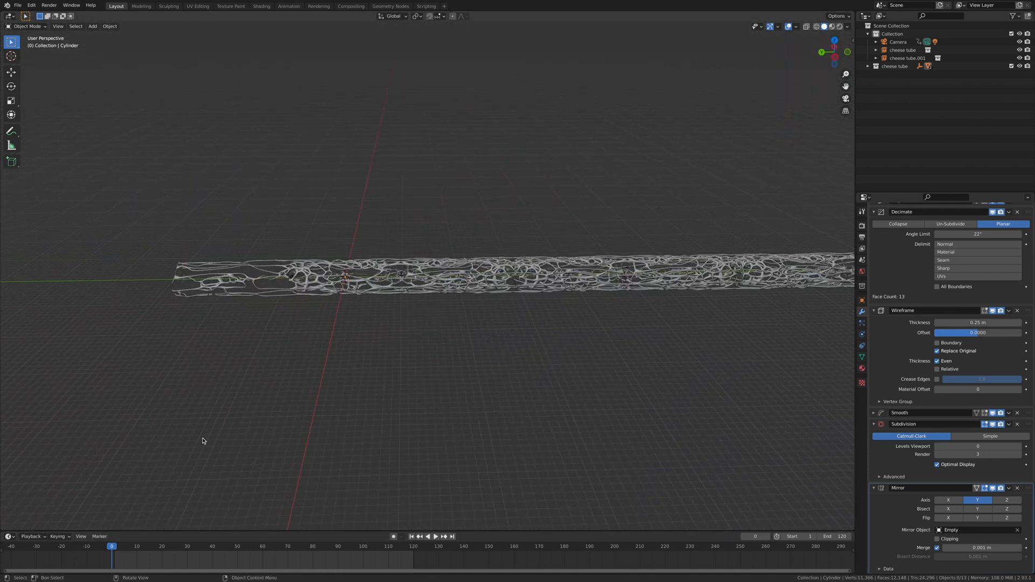
scroll(356, 426, up, 3)
key(shift+a)
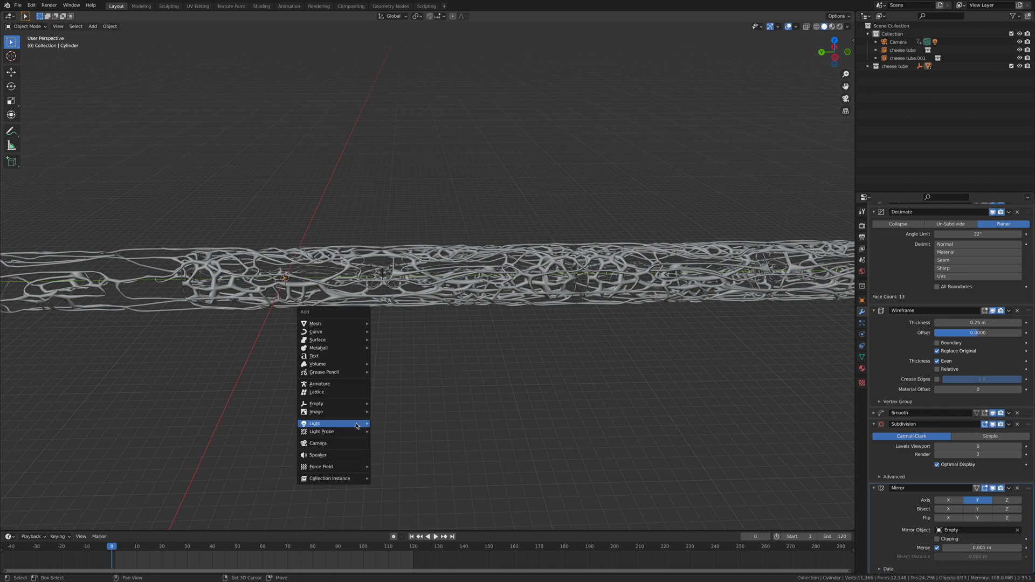
mouse_move(328, 327)
click(388, 331)
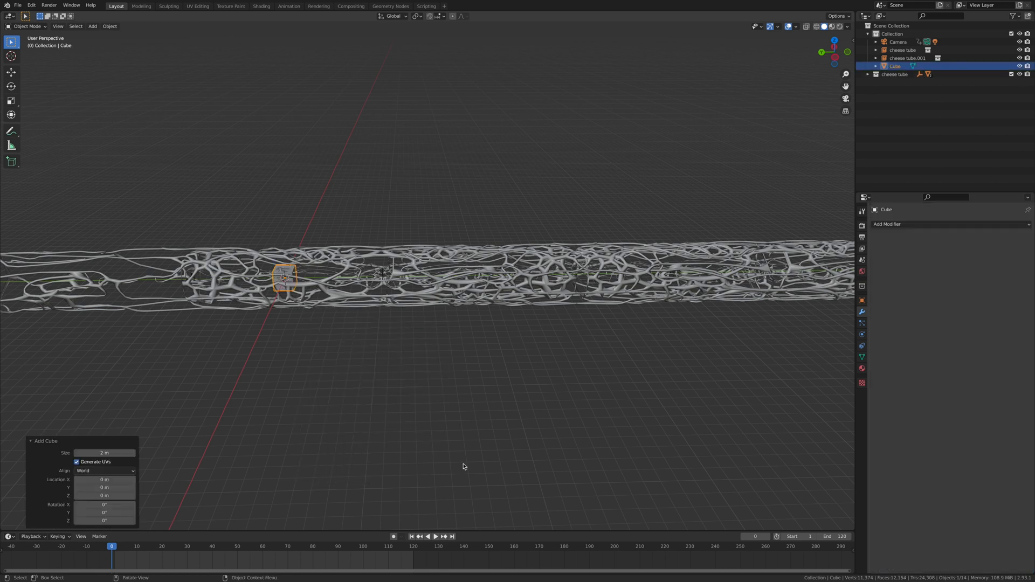
- Scale the cube by 10 and move it into the cheese tube collection
text(s)
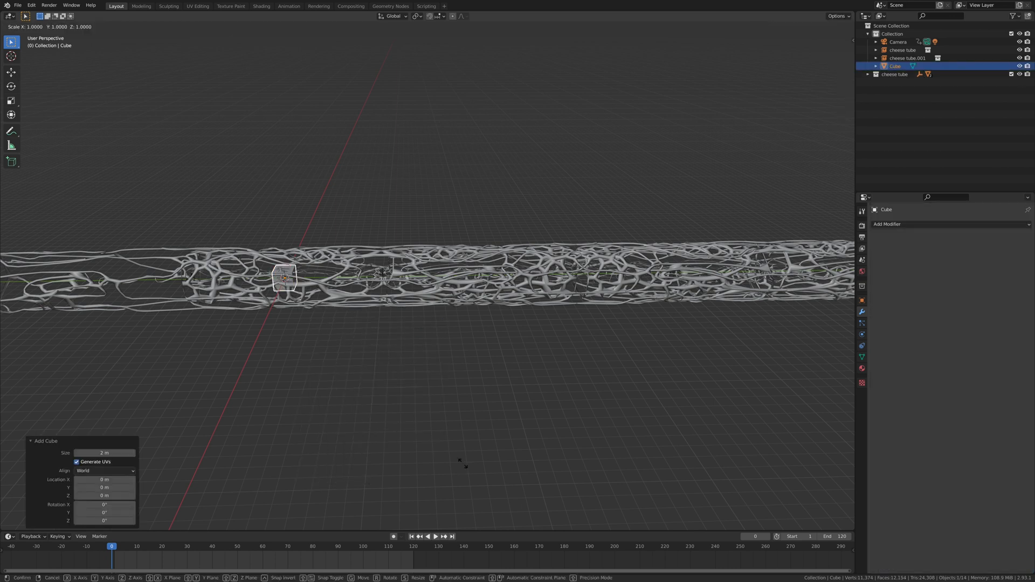
text(10)
key(Return)
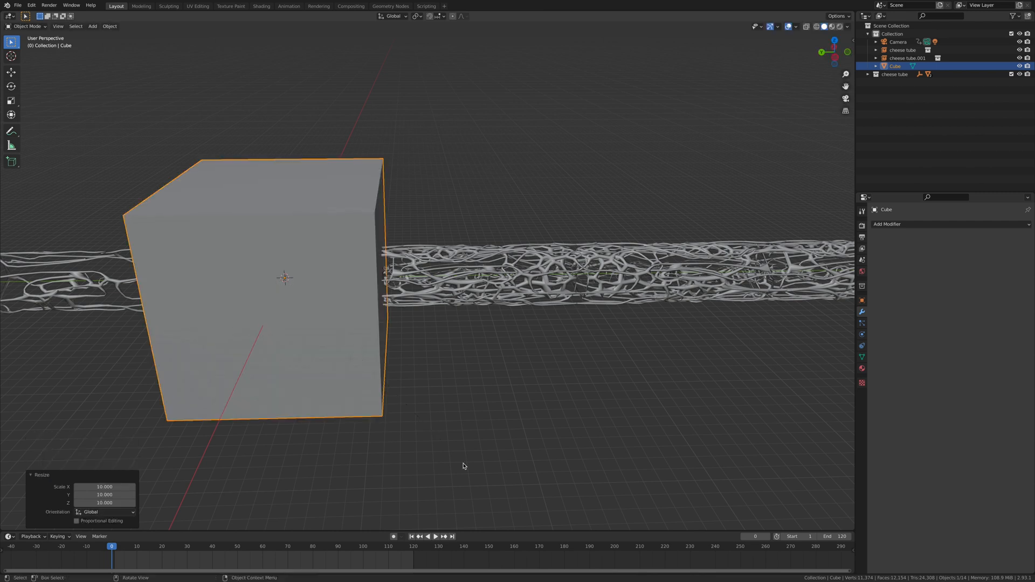
click(834, 58)
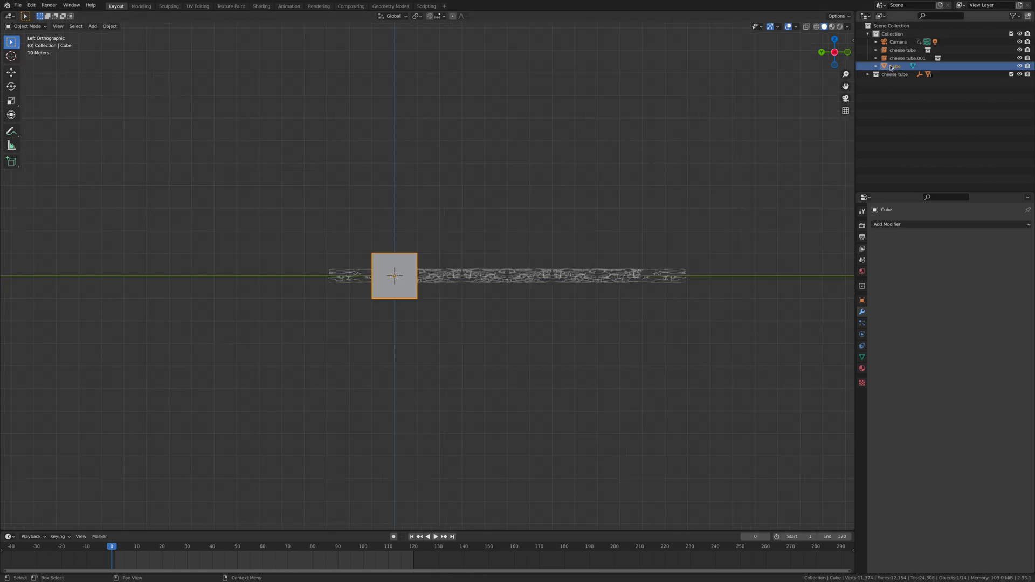
drag(894, 67, 896, 75)
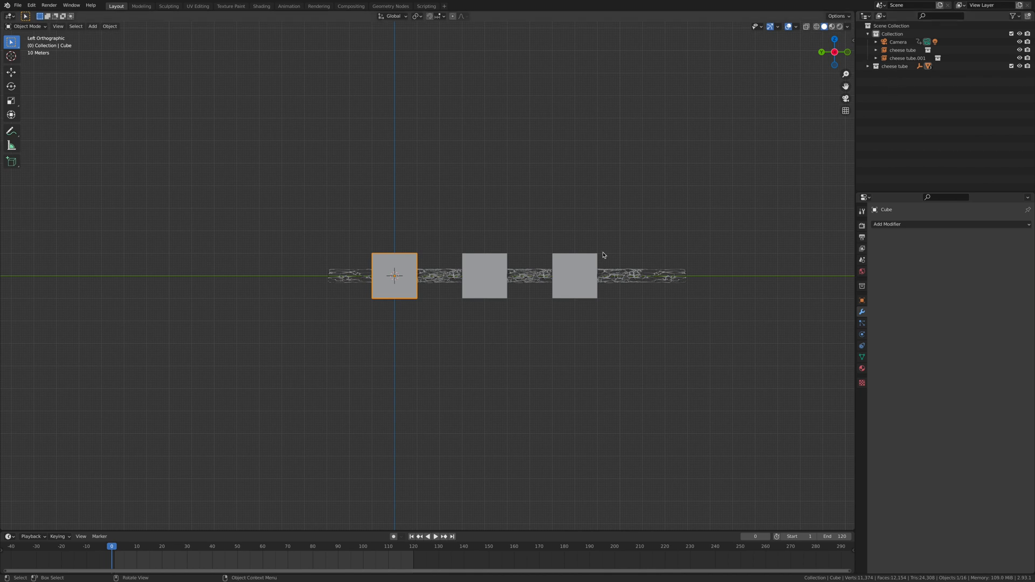
- Move the cube's end face facing the next instance -20 m along Y in face mode to close the gaps
middle_drag(499, 276, 465, 282)
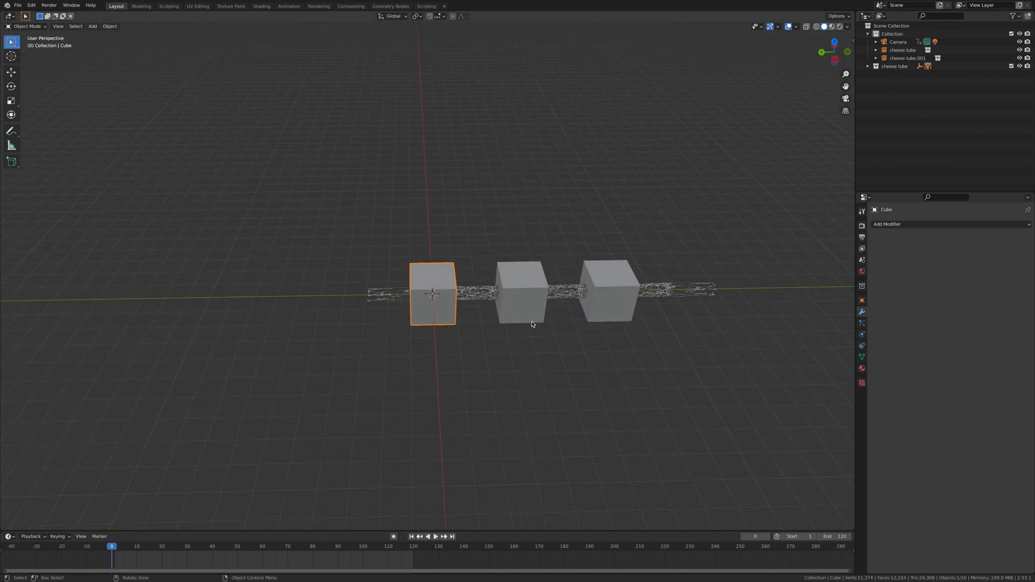
middle_drag(532, 325, 520, 312)
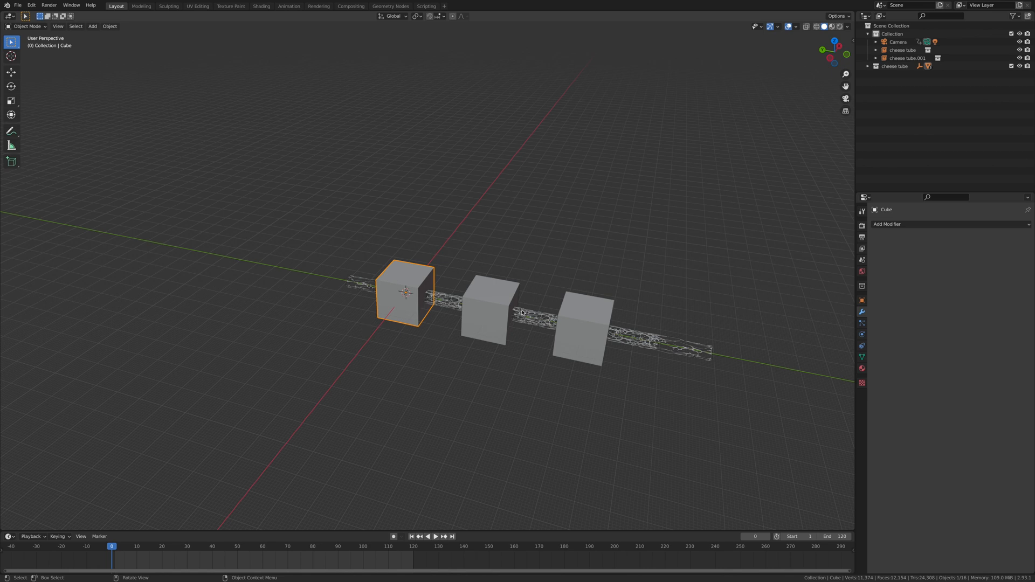
middle_drag(463, 312, 455, 262)
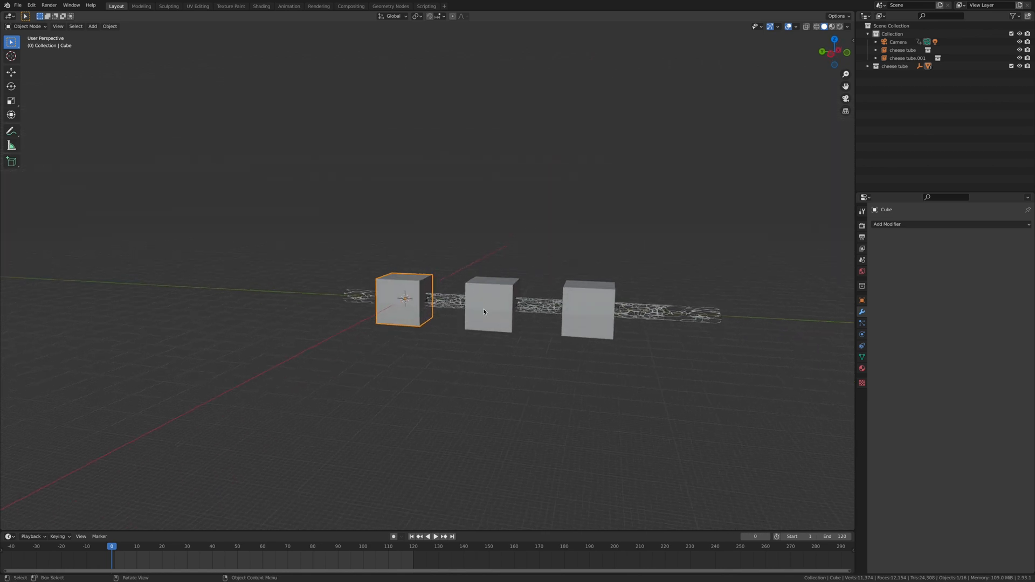
scroll(475, 297, up, 5)
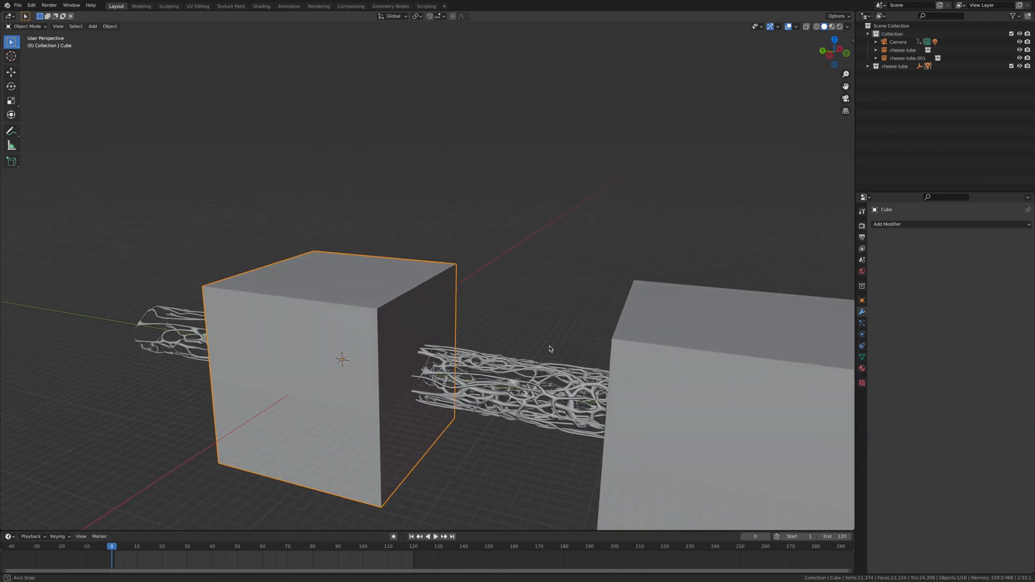
key(Tab)
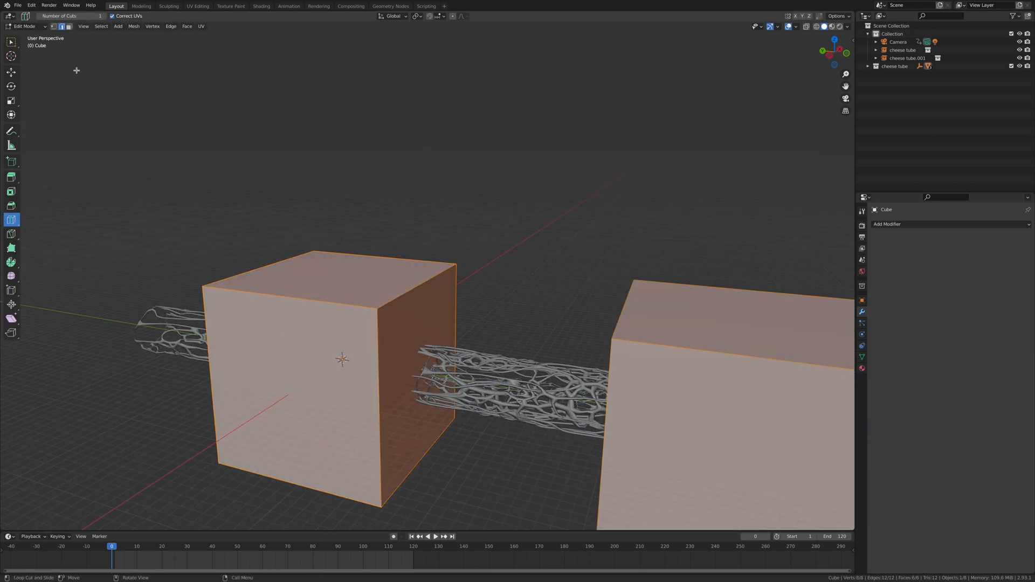
click(69, 27)
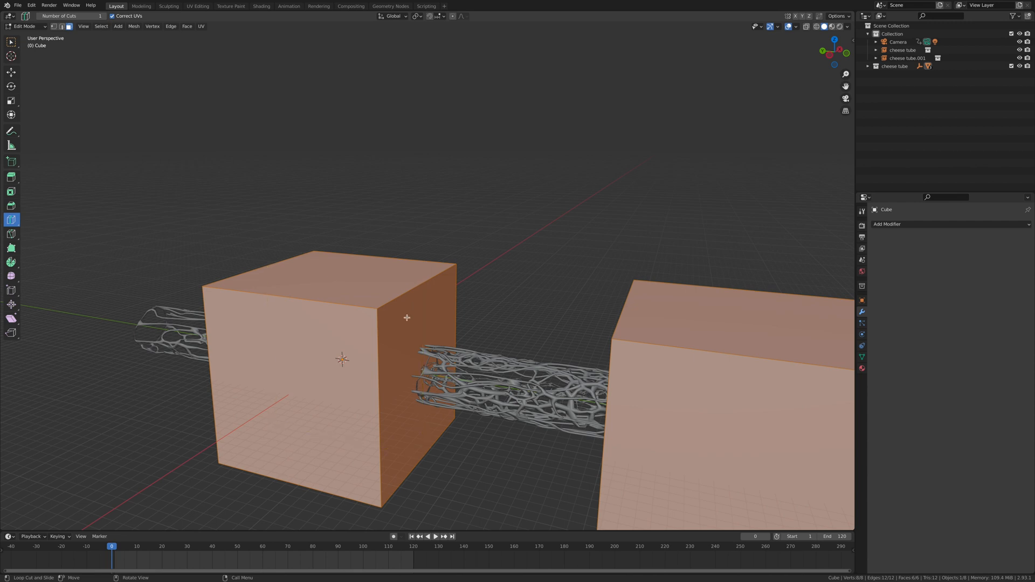
click(7, 45)
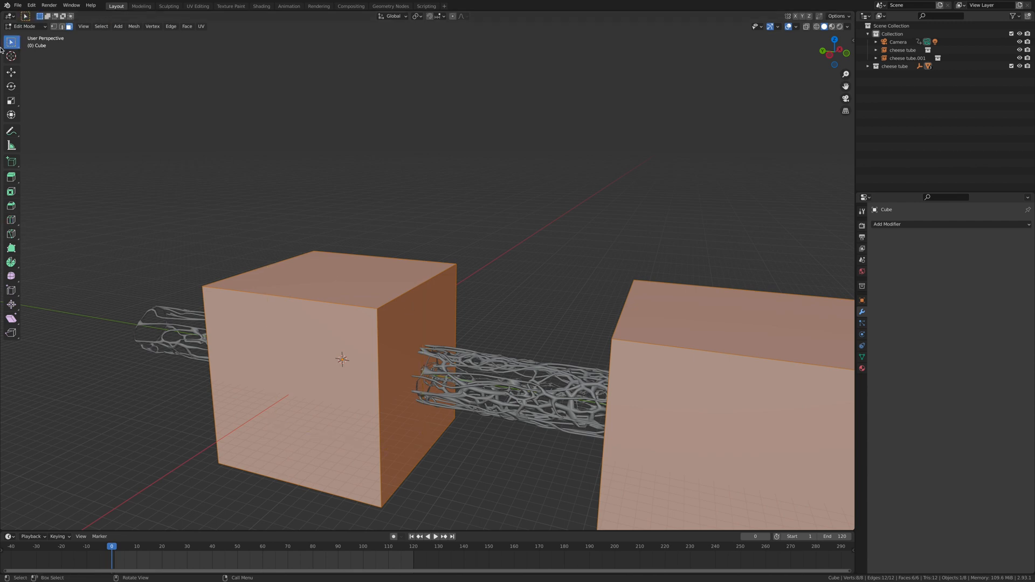
click(430, 328)
key(g)
key(y)
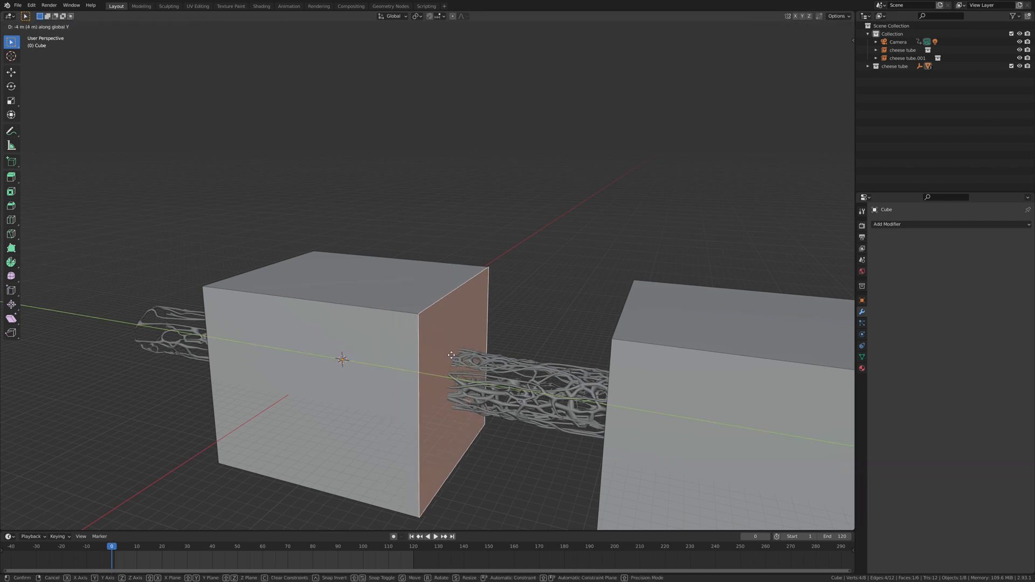
click(600, 329)
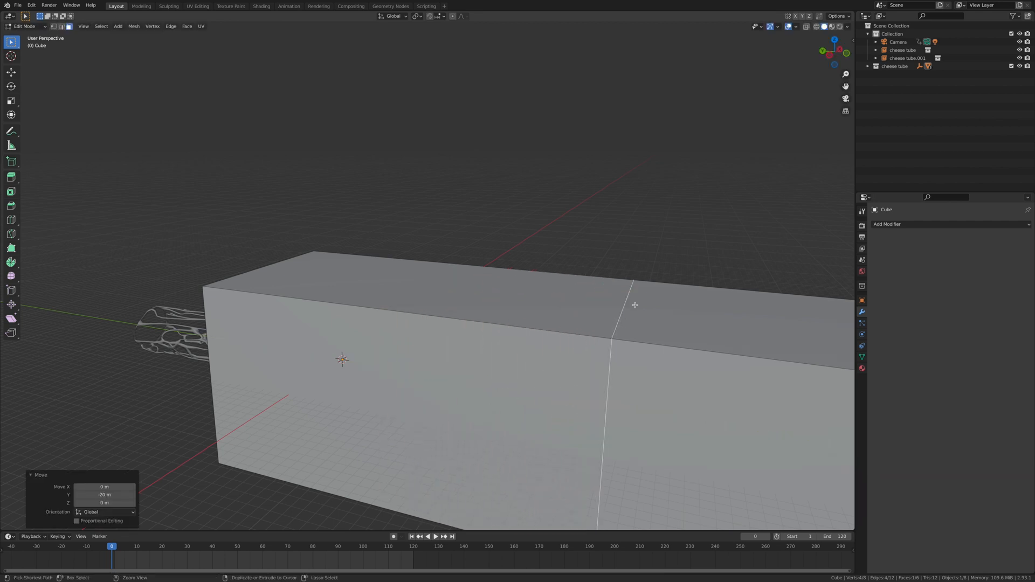
scroll(603, 392, down, 5)
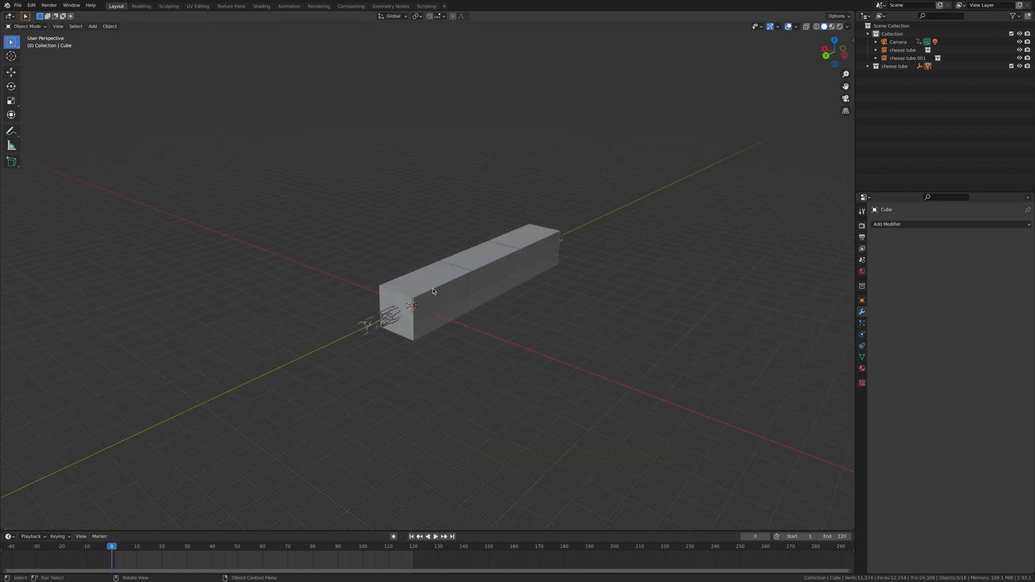
- Give the cube surrounding the tunnels a new material and set its surface shader to Principled Volume
click(432, 288)
click(862, 368)
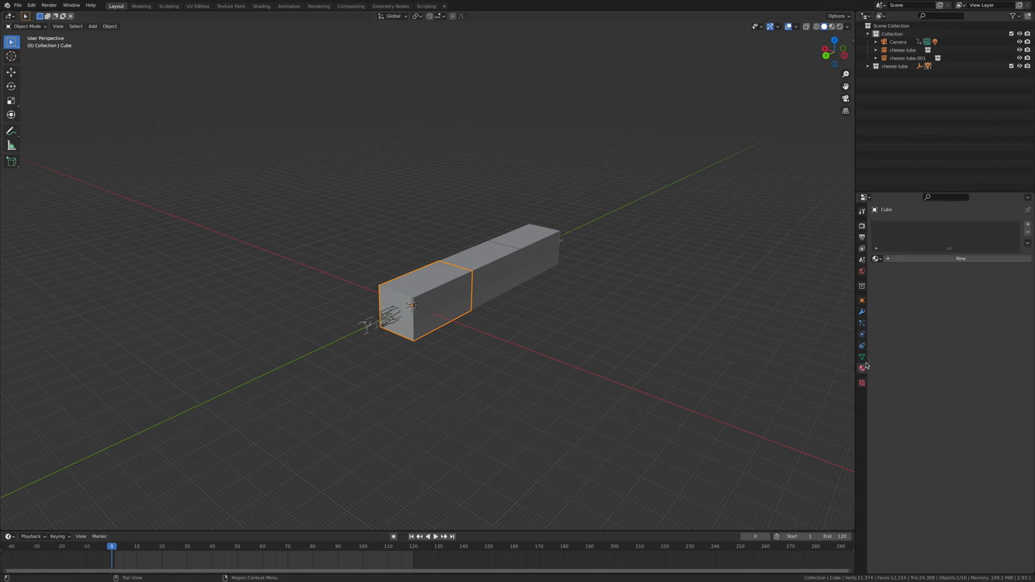
click(897, 259)
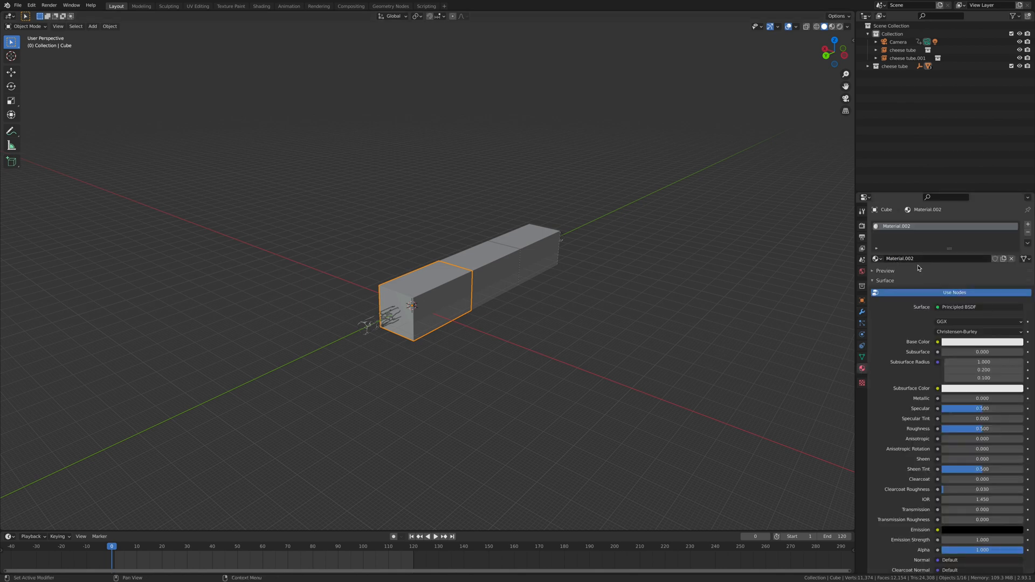
click(939, 307)
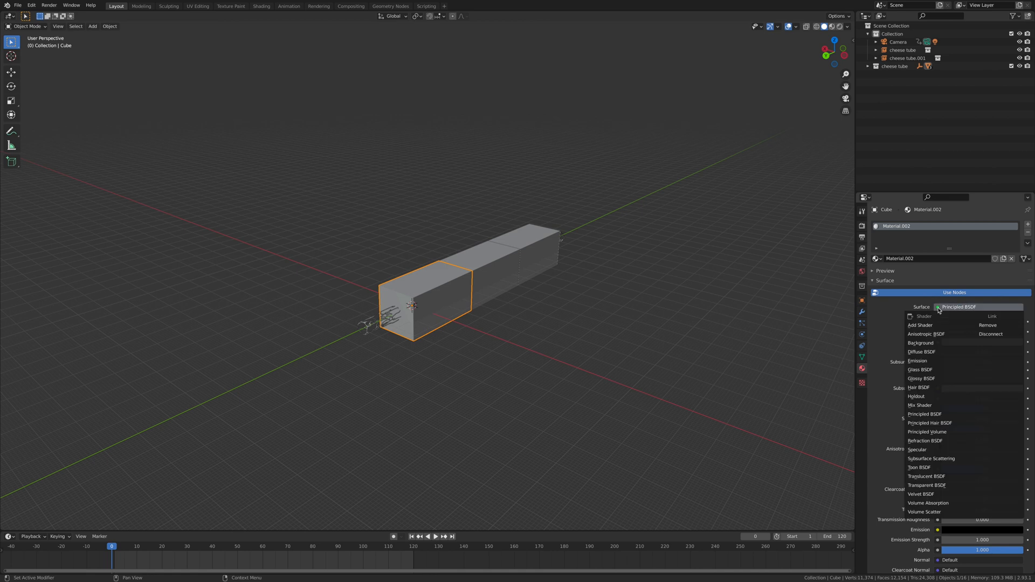
click(948, 431)
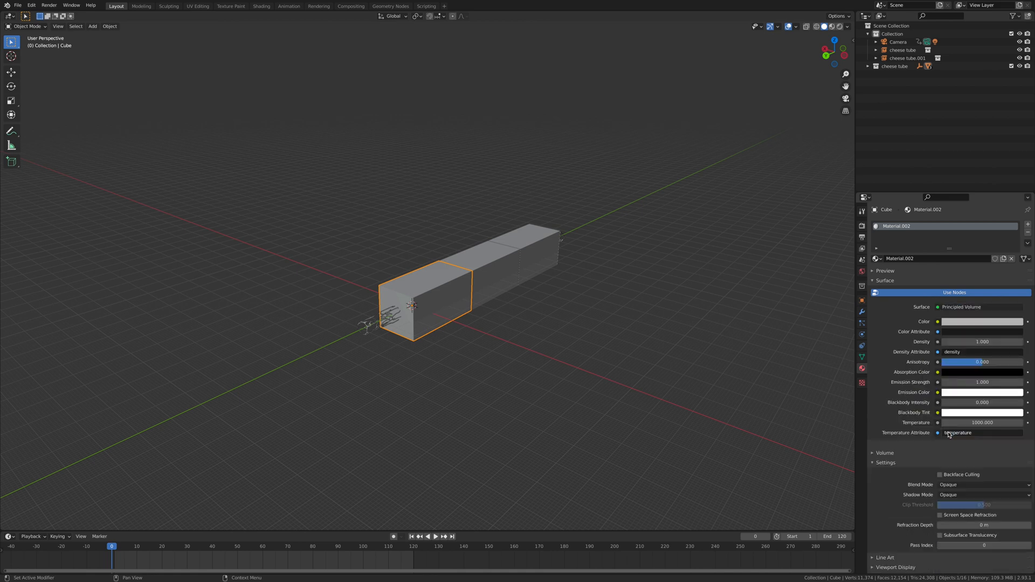
- Show the scene through the active camera in rendered shading to check the cube's volume material
click(840, 28)
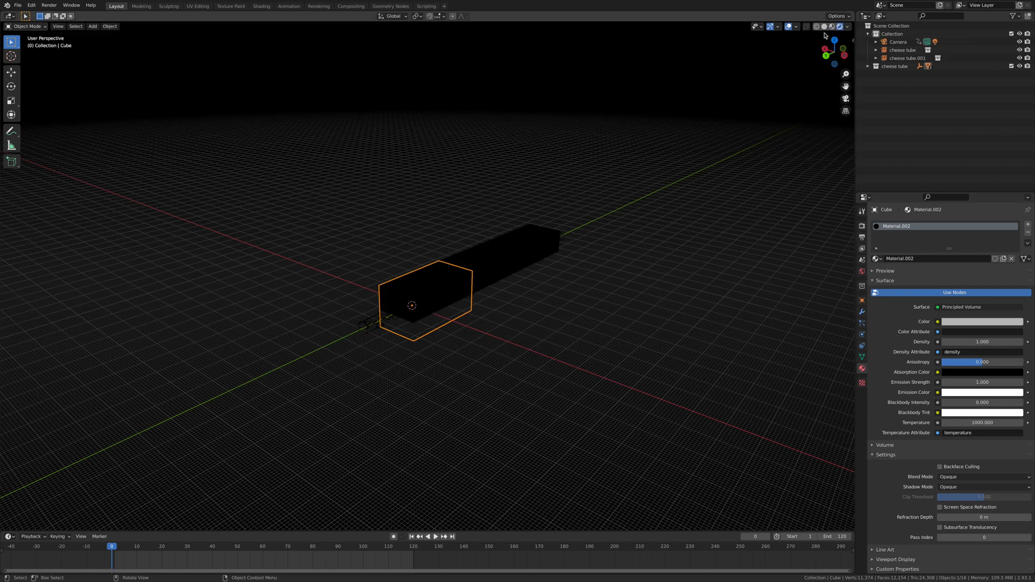
click(58, 26)
mouse_move(75, 109)
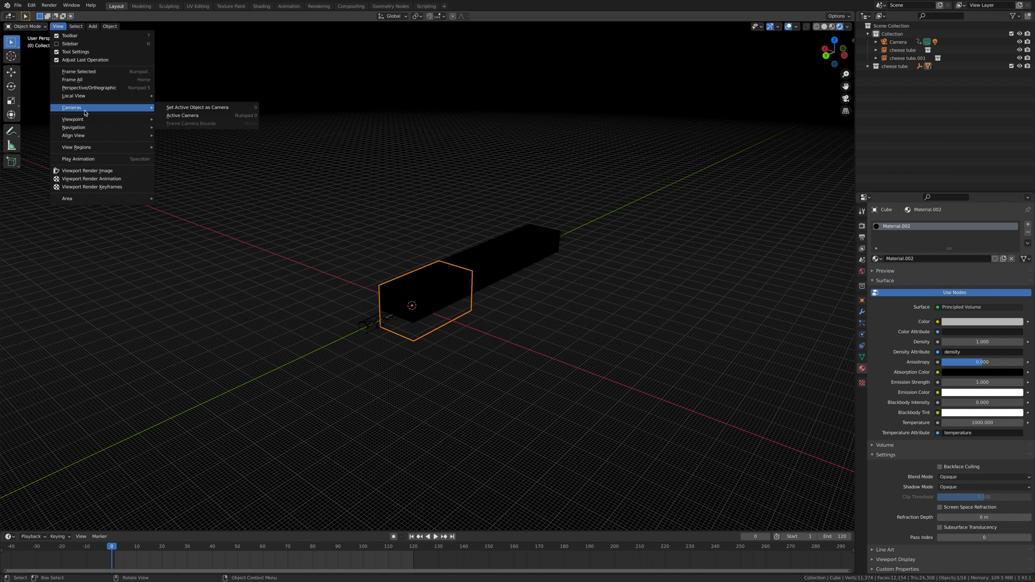
click(180, 115)
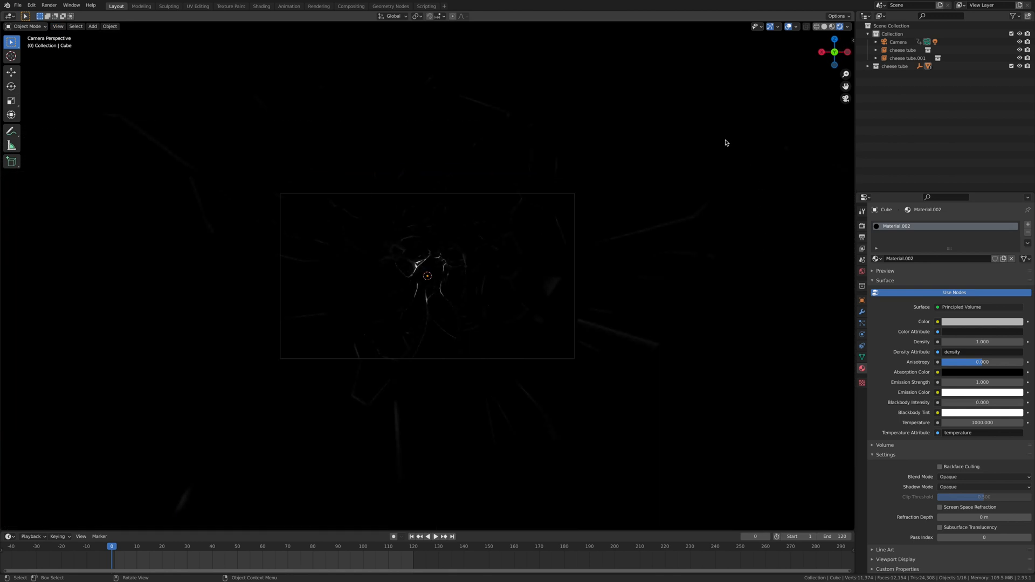
- Open a shader editor beside the viewport and reconnect the Principled Volume node to the Material Output's Volume input
drag(854, 22, 453, 84)
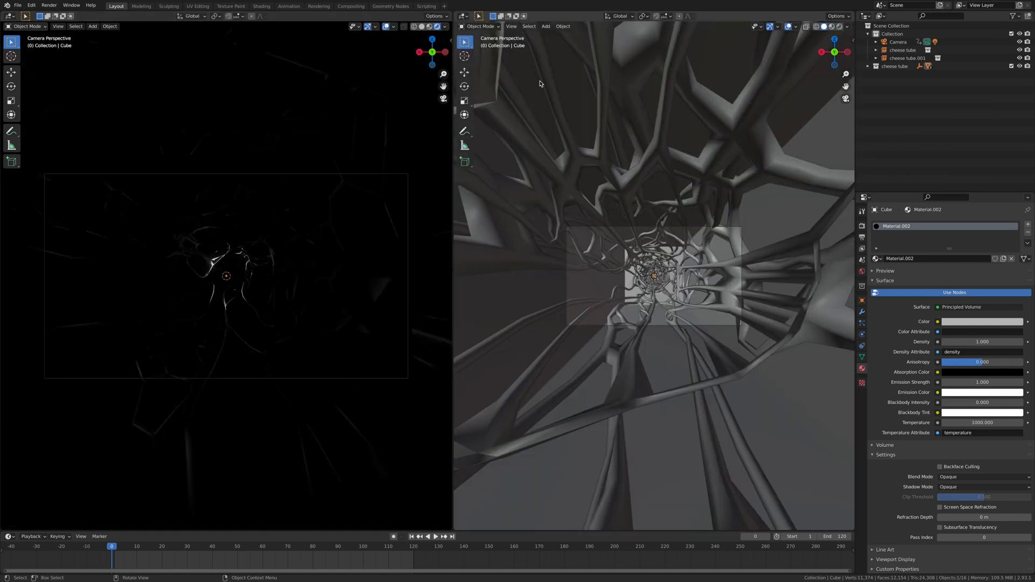
click(494, 27)
click(493, 28)
key(shift+F3)
scroll(620, 275, up, 3)
middle_drag(586, 239, 544, 230)
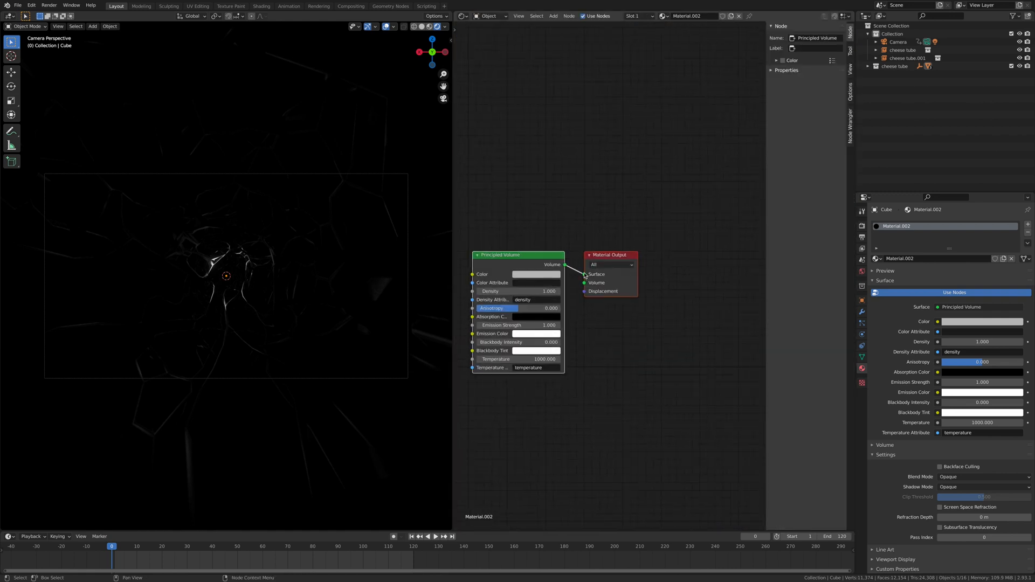
drag(585, 276, 585, 284)
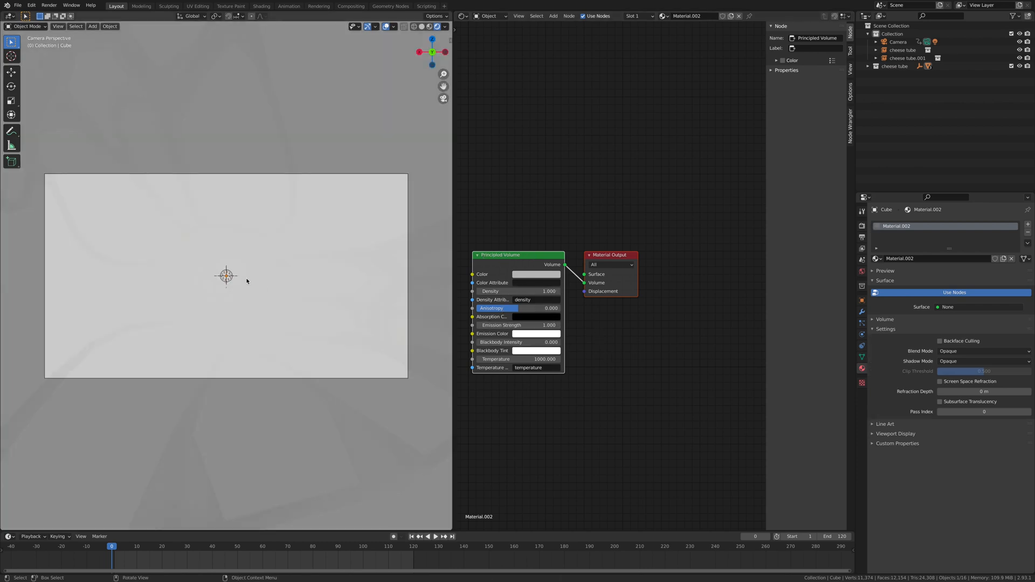
- Try a Principled Volume density of 0.1 and settle on 0.01
click(482, 294)
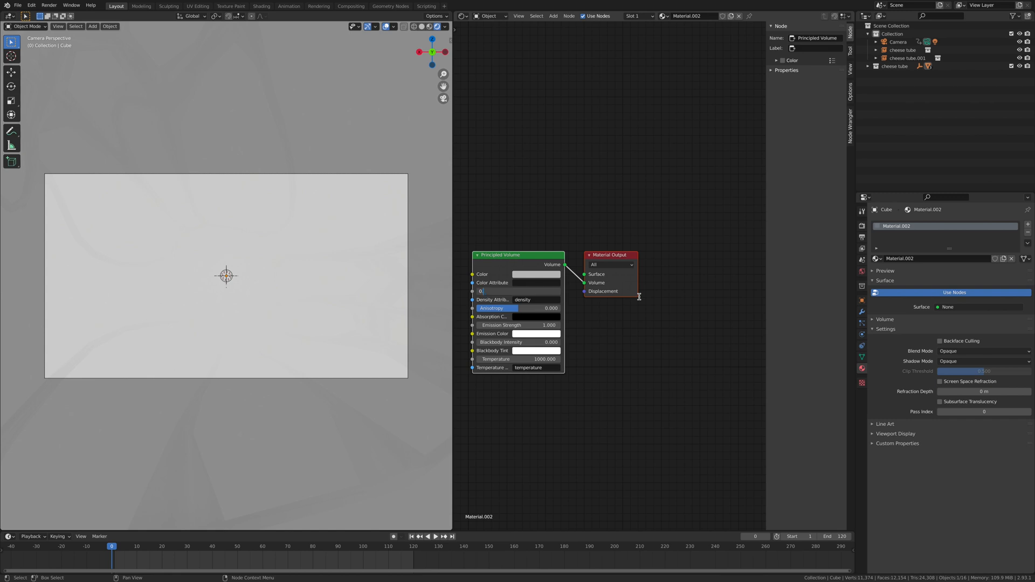
text(0.1)
key(Return)
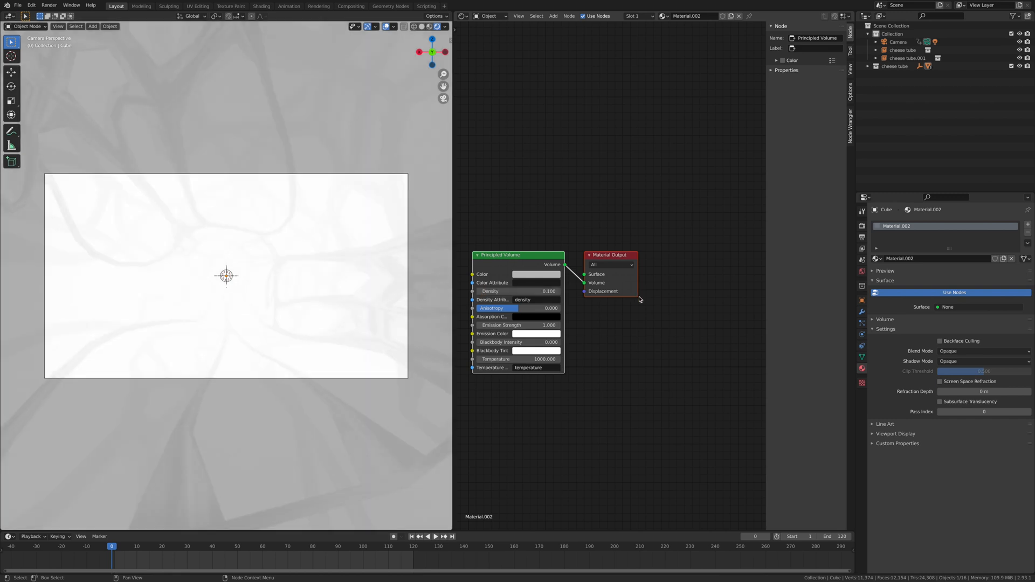
click(542, 292)
text(0.01)
key(Return)
- Try a volume emission strength of 0.01 and settle on 0.005
click(527, 326)
text(0.01)
key(Return)
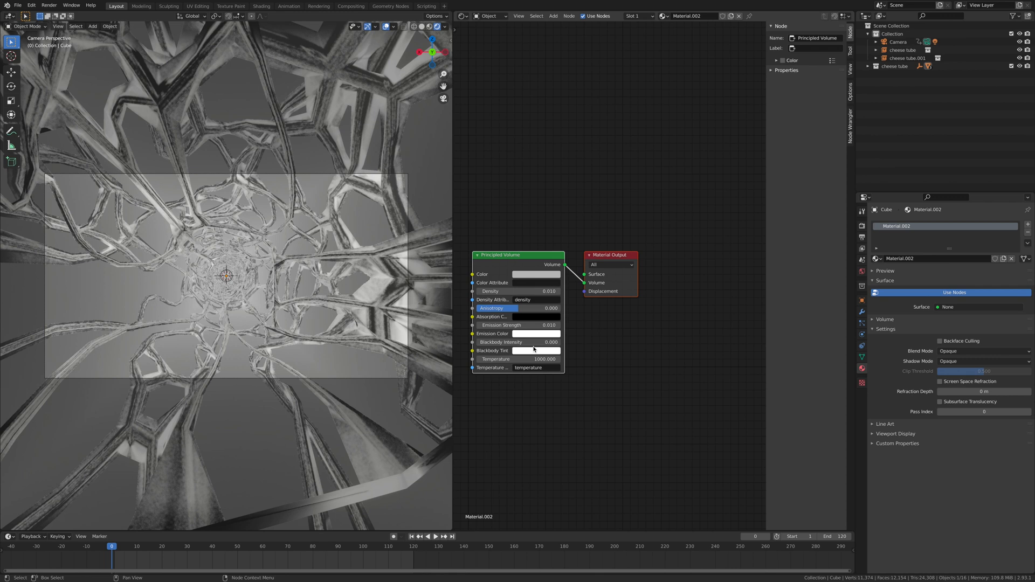
click(556, 325)
text(0.01)
key(Return)
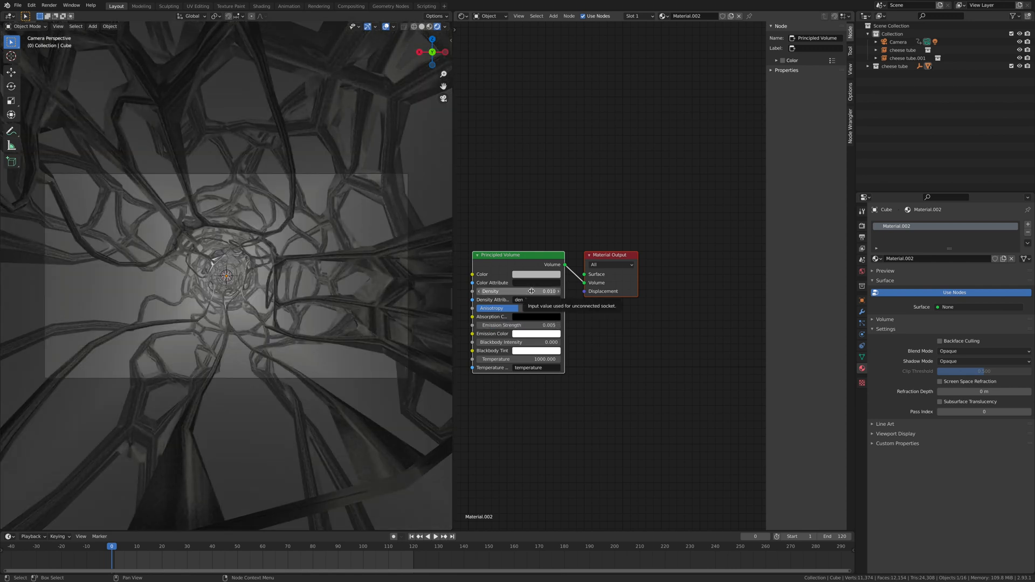
click(567, 410)
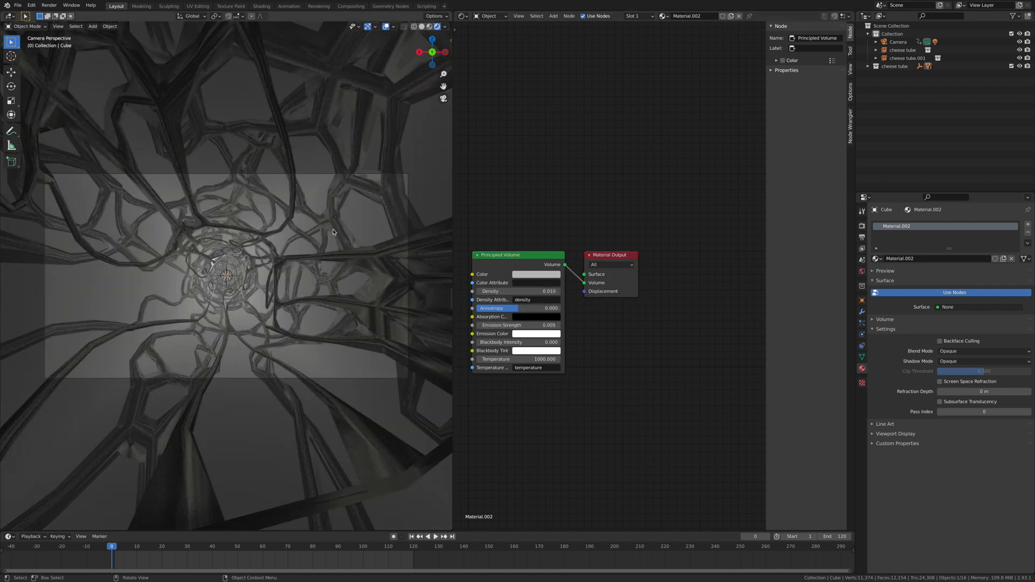
- Save the file and play the camera fly-through to check the foggy volume
click(17, 5)
click(42, 60)
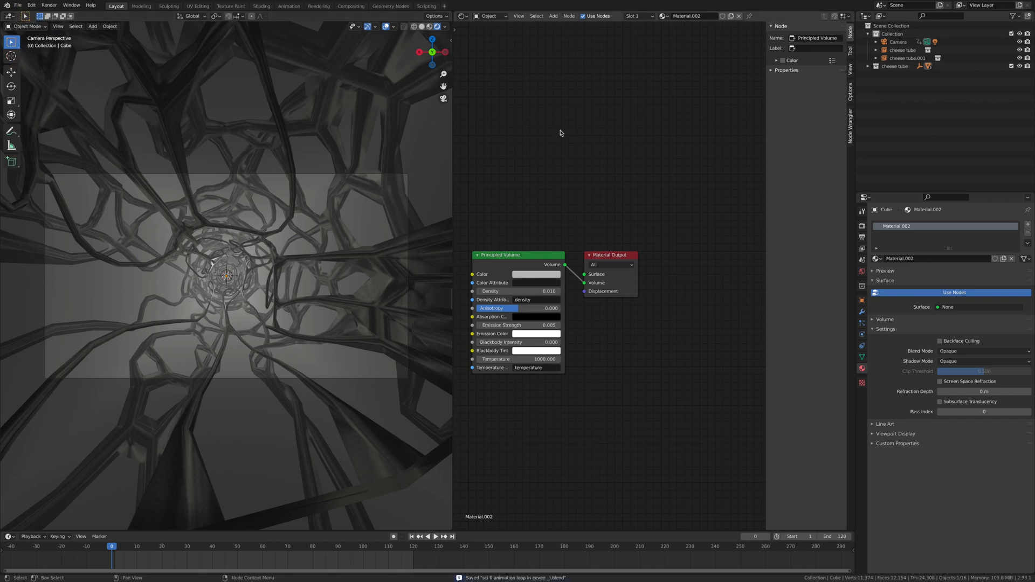
key(space)
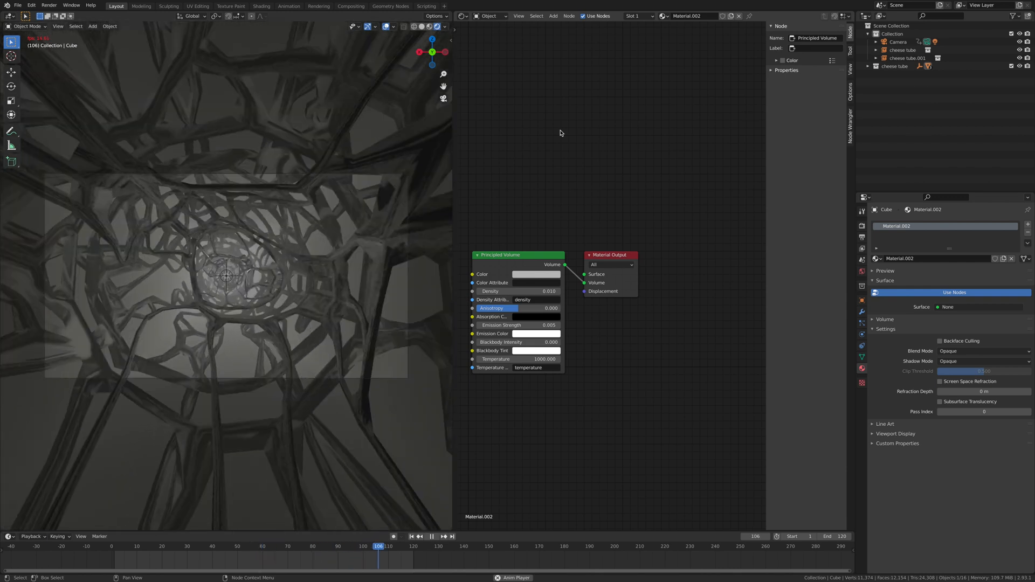
key(Escape)
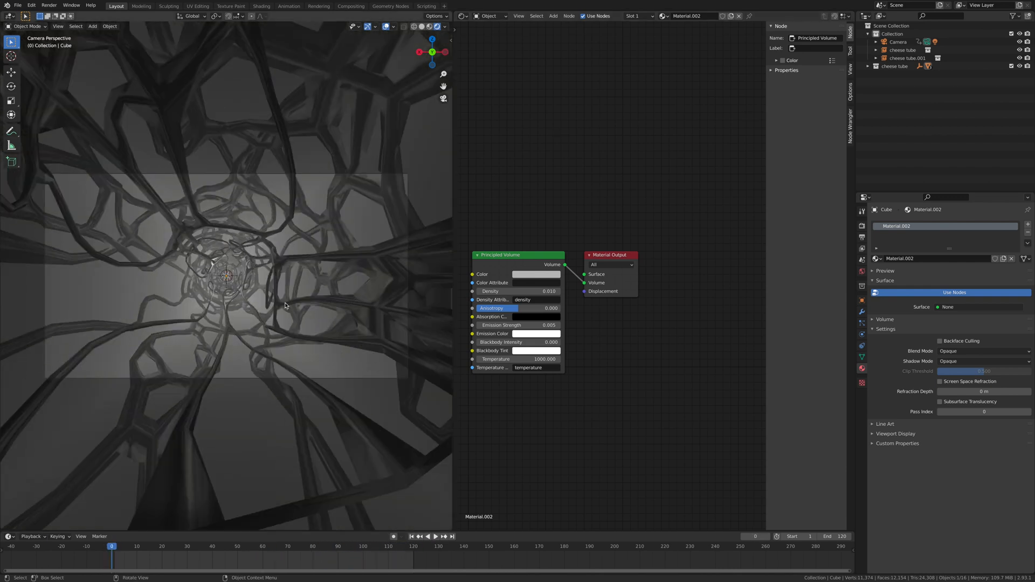
- Move the camera-mounted point light about 2.5 m up along Z and about 2.9 m along X
click(877, 42)
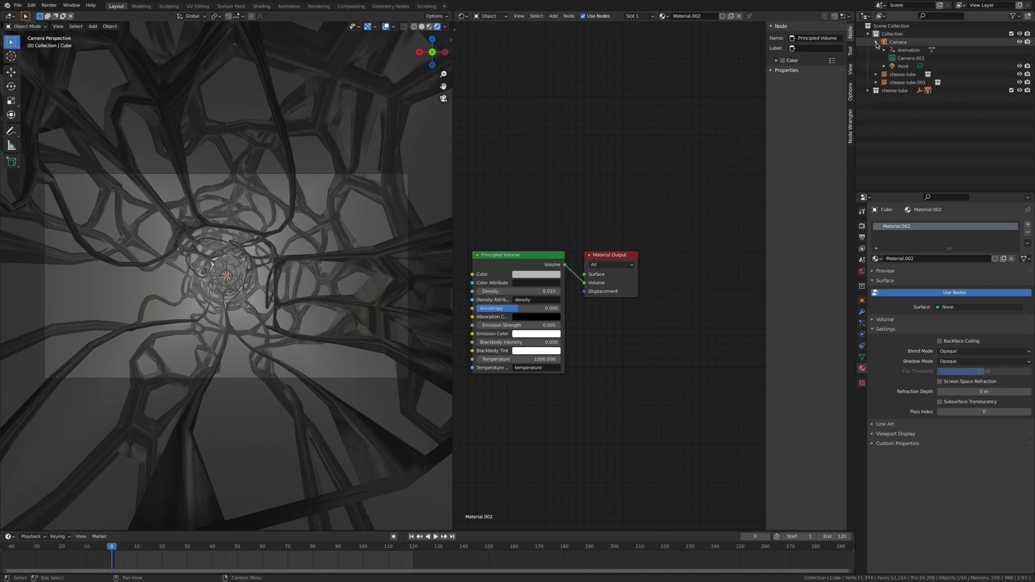
click(903, 66)
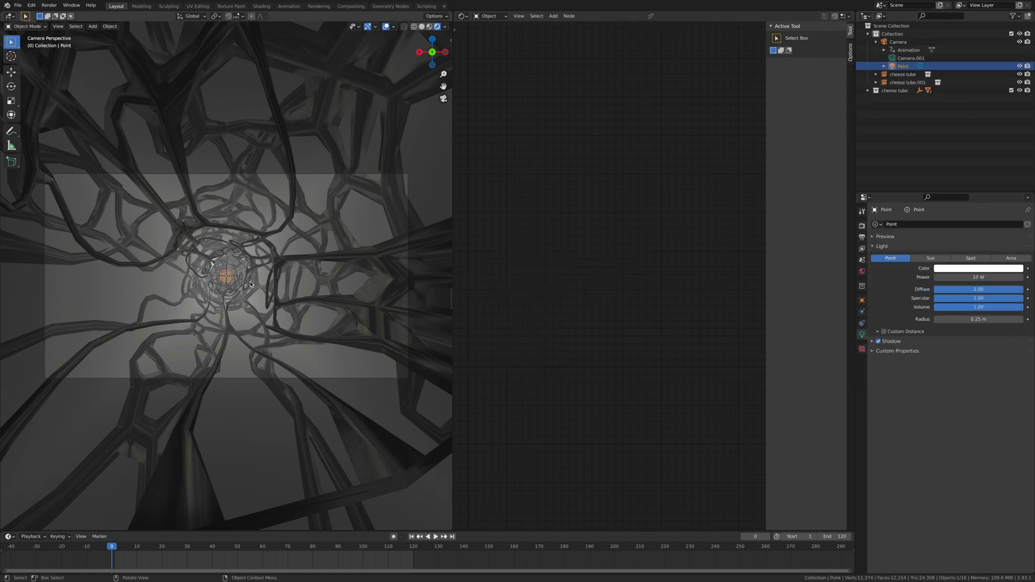
scroll(251, 284, up, 2)
shift+middle_drag(251, 284, 288, 291)
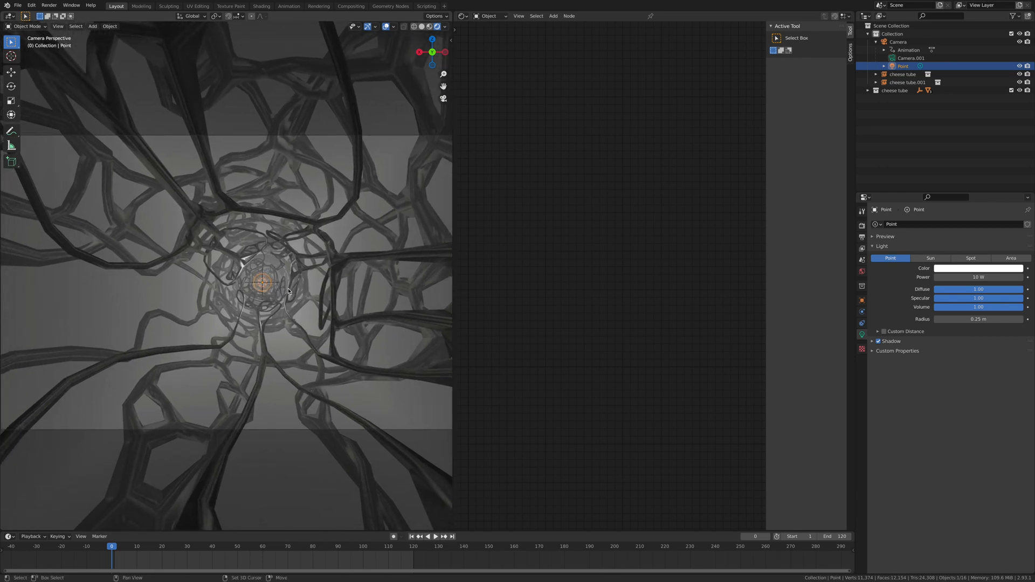
key(g)
key(z)
click(278, 204)
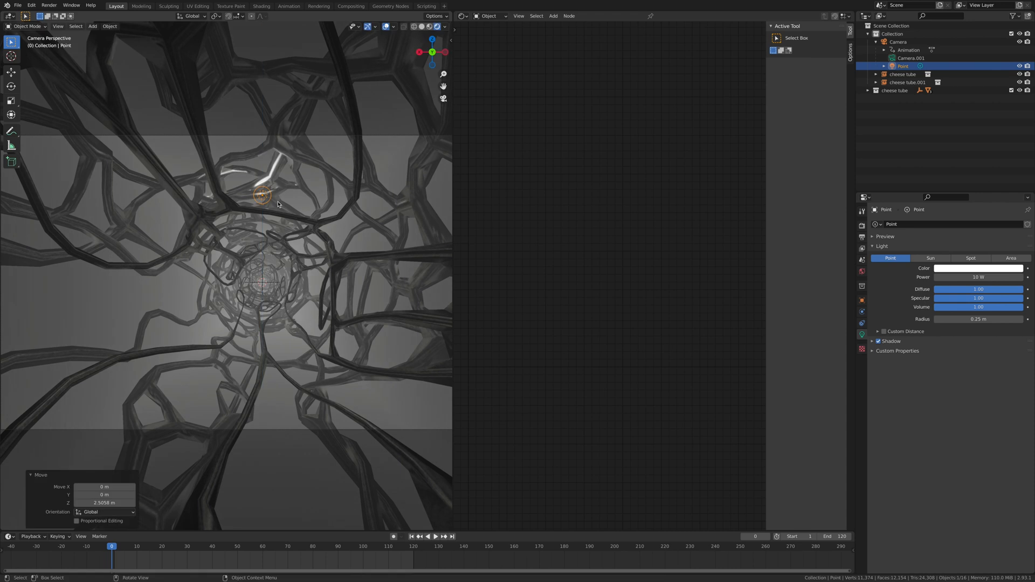
key(g)
key(x)
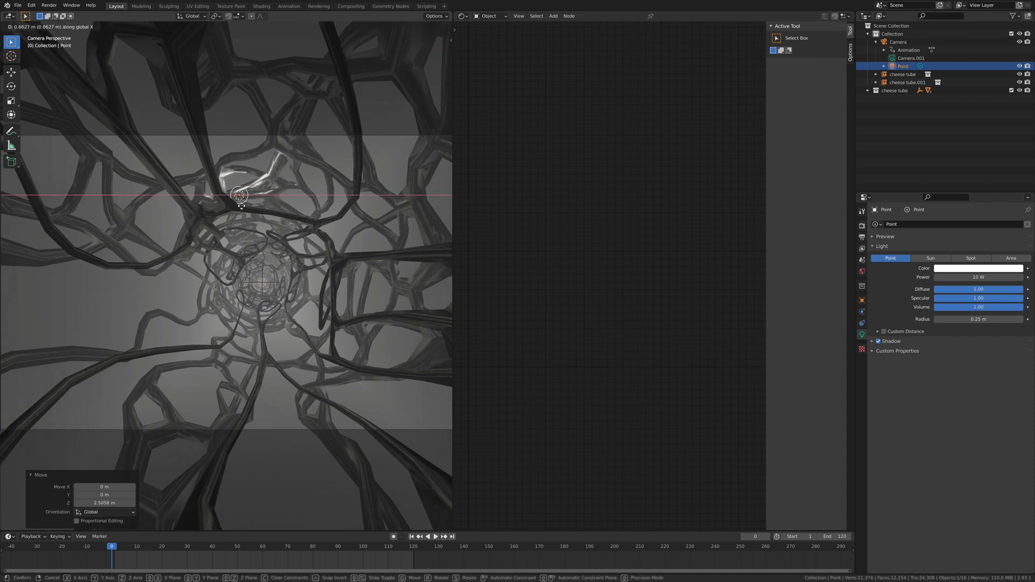
click(174, 210)
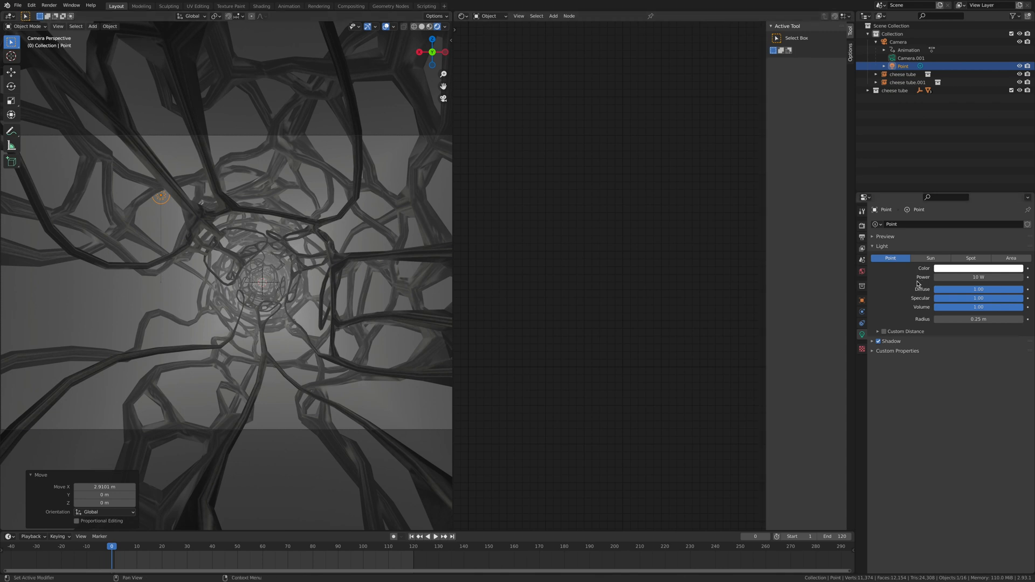
- Set the point light's color to saturated blue and its power to 250 W
click(956, 269)
click(995, 170)
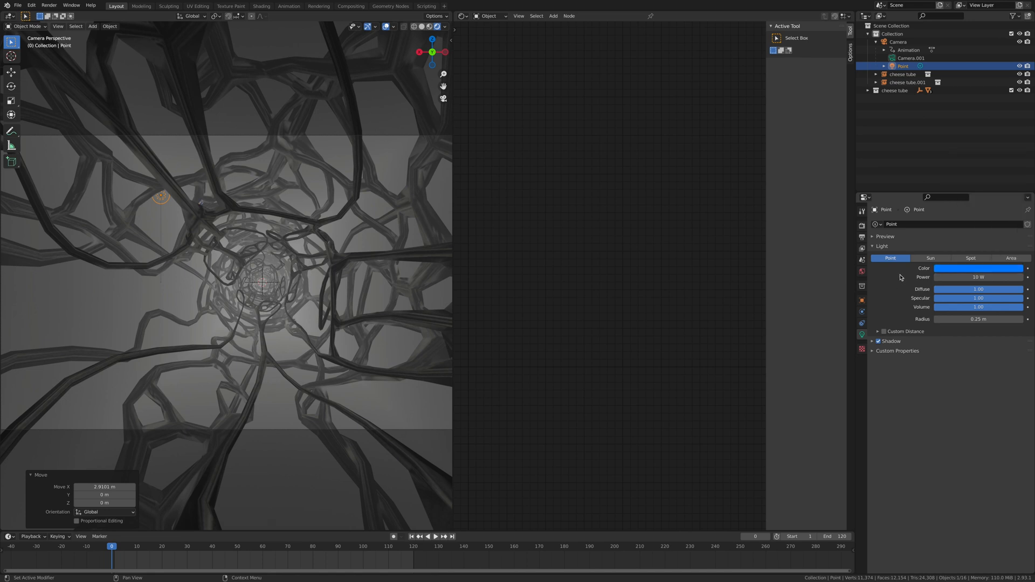
click(970, 277)
key(BackSpace)
text(250)
key(Return)
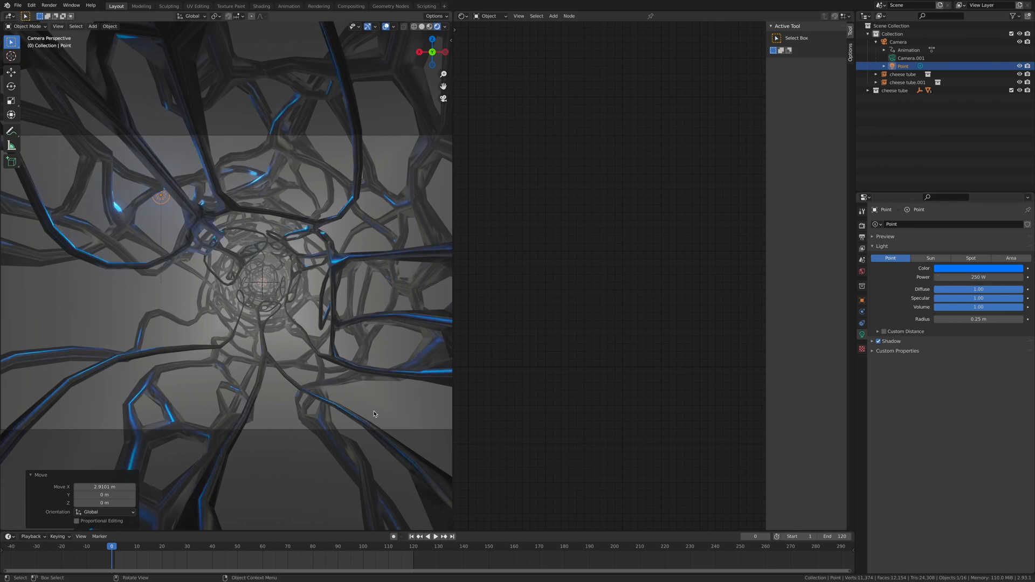
- Play the fly-through to check the blue light, and hide the volume cube in solid shading outside the camera view
key(space)
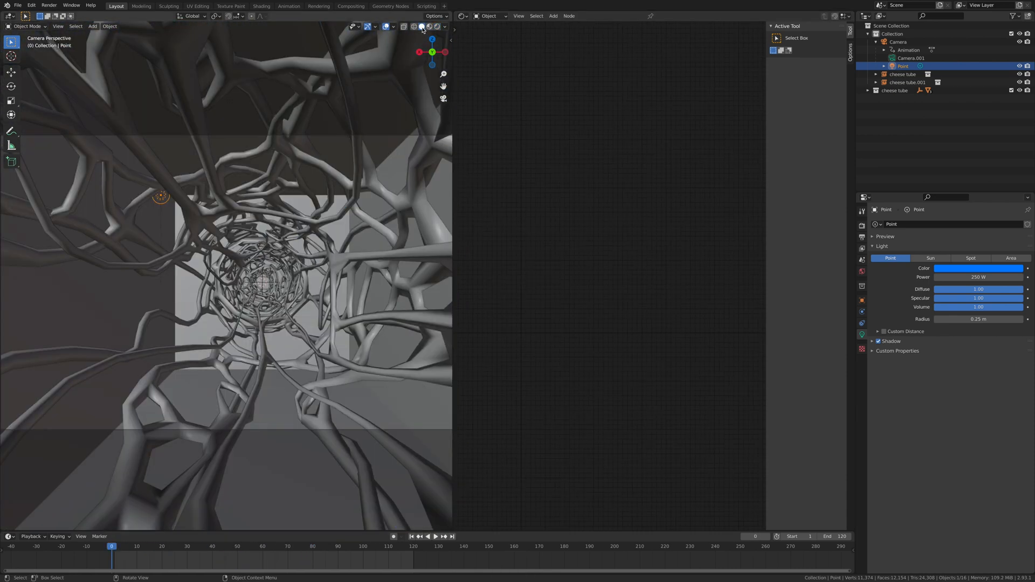
key(Escape)
scroll(383, 198, down, 5)
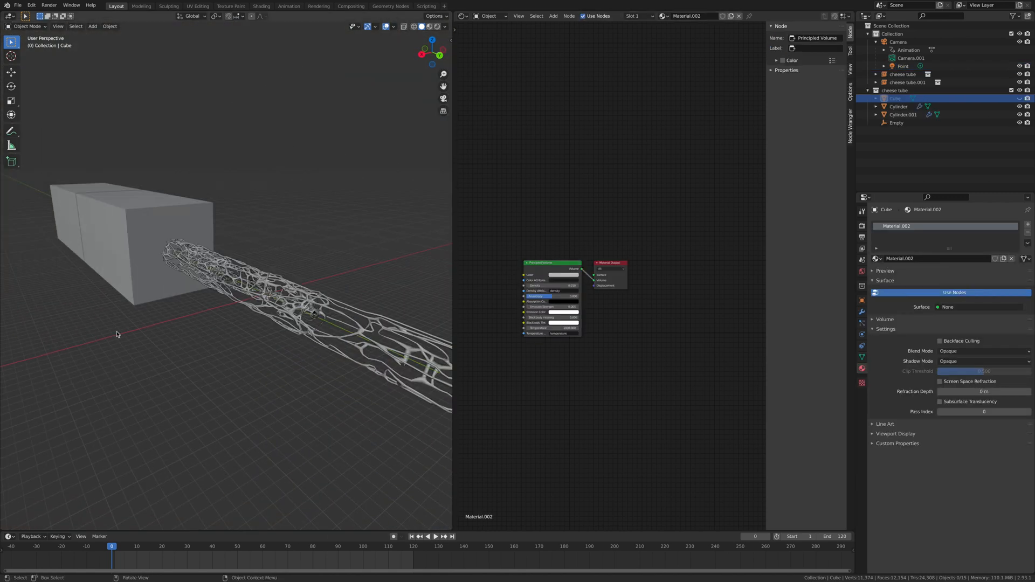
middle_drag(302, 291, 327, 302)
- Duplicate the inner wireframe tunnel mesh, Cylinder, in place
click(326, 314)
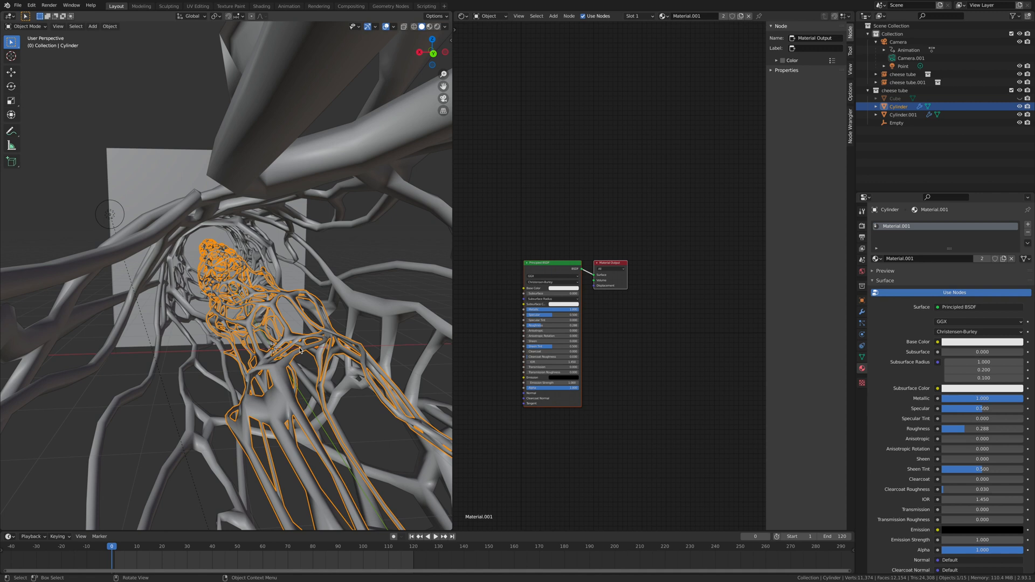
key(shift+d)
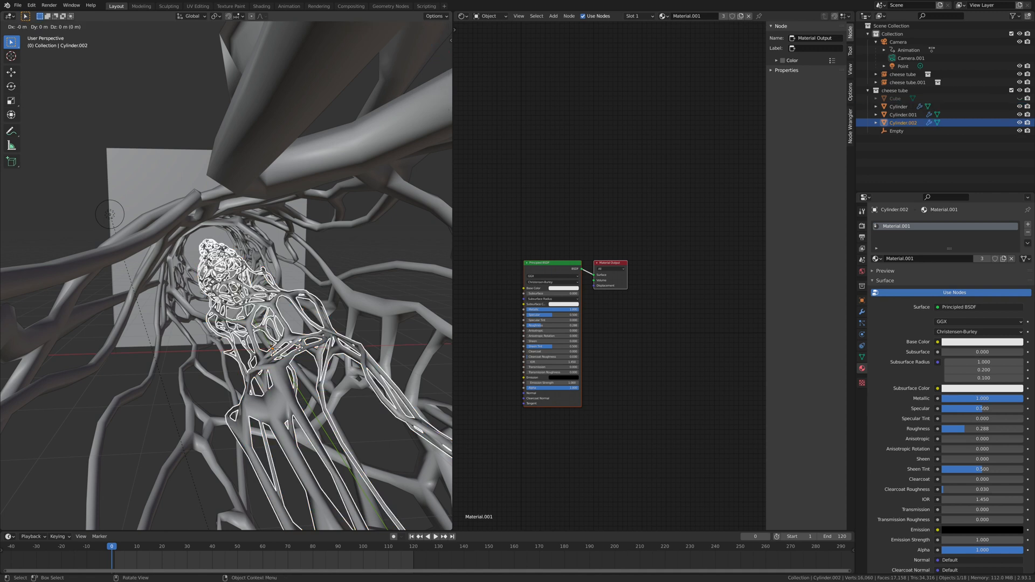
key(Escape)
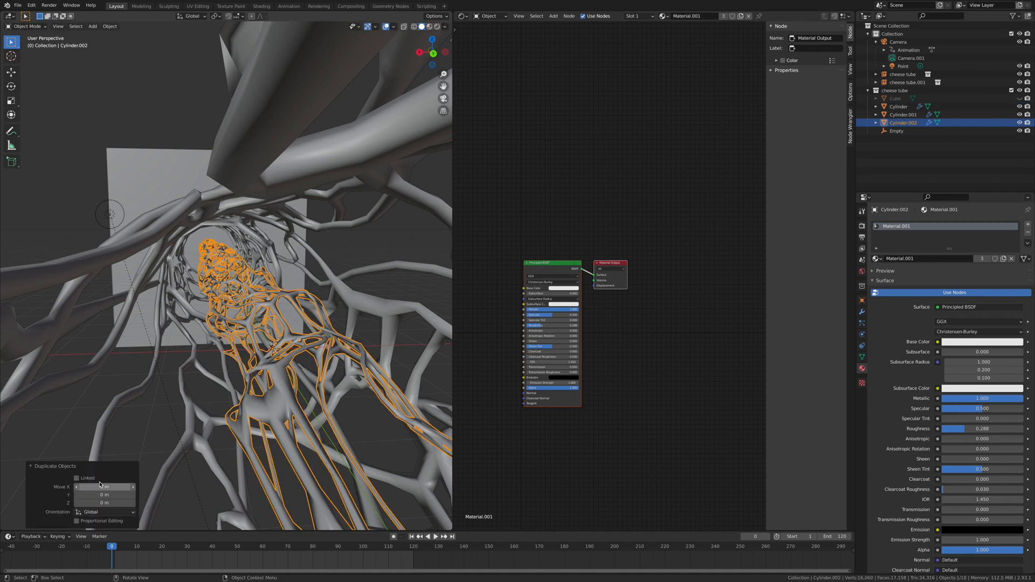
- Scale the duplicated tunnel, Cylinder.002, to 2 on X and Z, and apply all its transforms
click(862, 300)
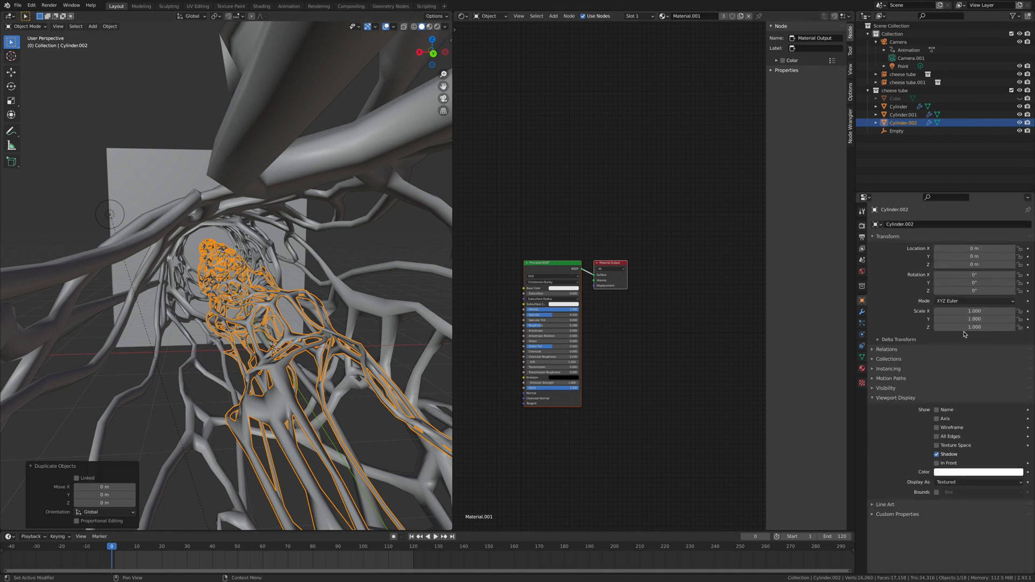
double_click(979, 311)
text(2)
key(Return)
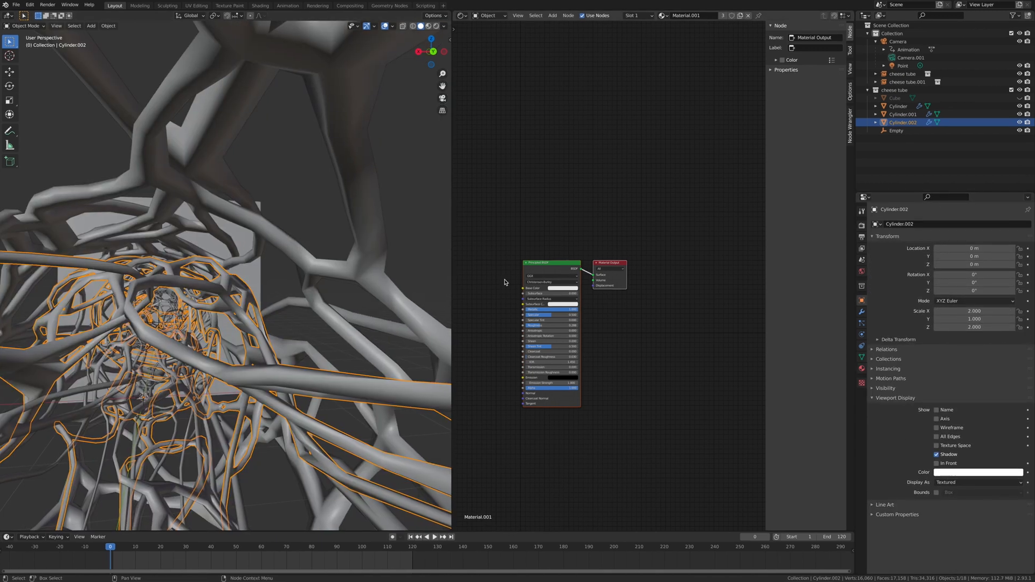
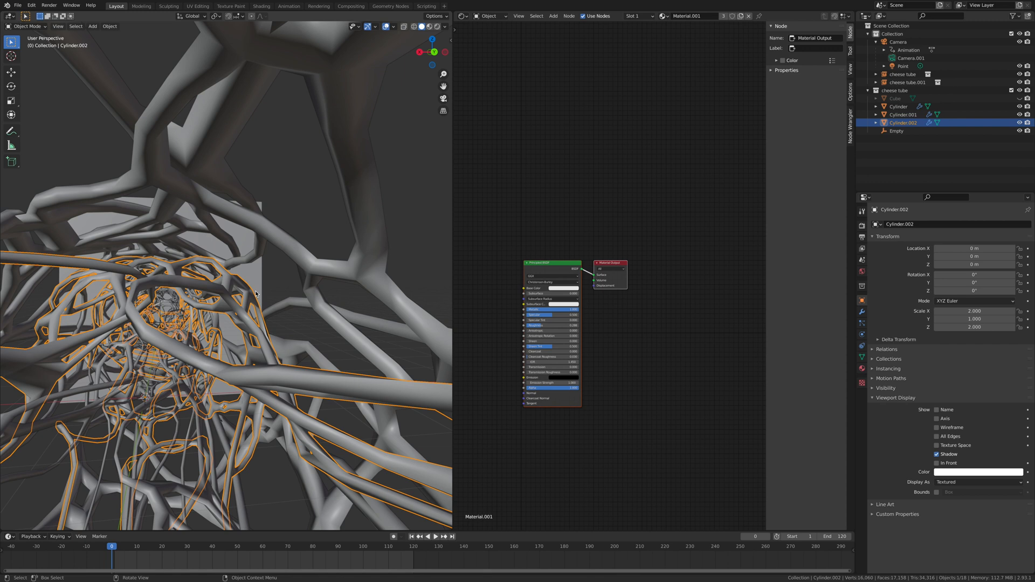
key(ctrl+a)
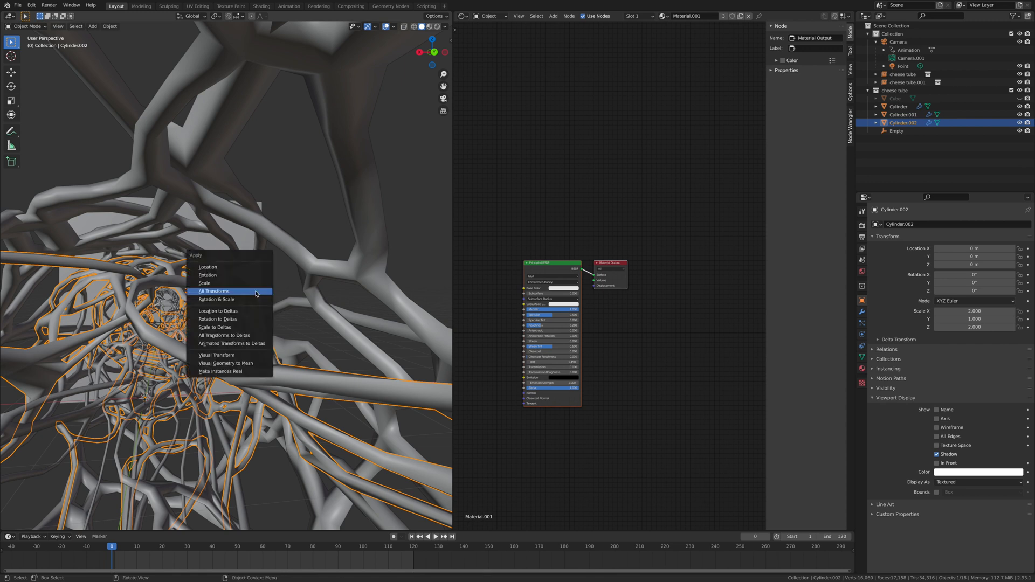
click(256, 292)
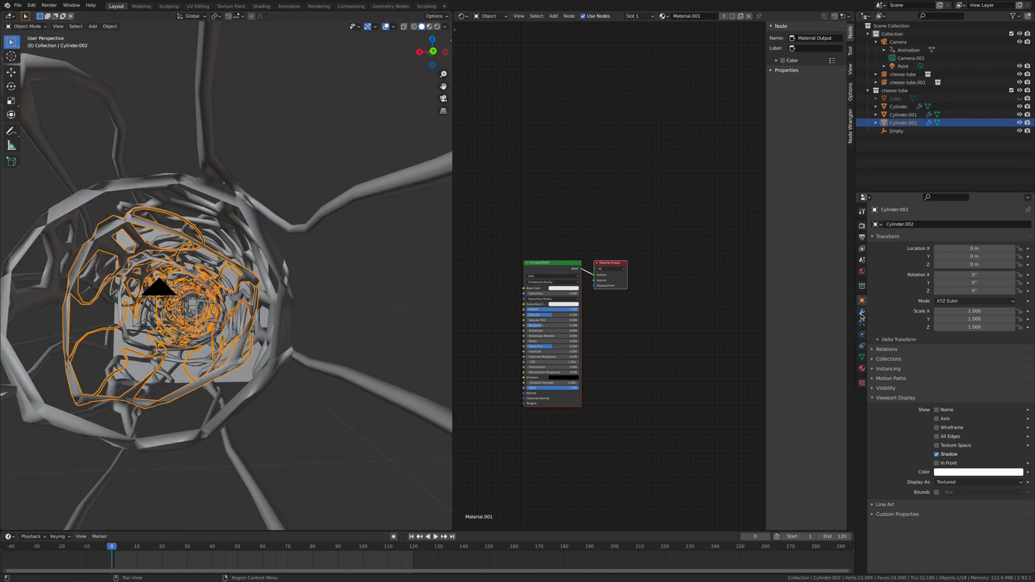
- Set the Wireframe modifier thickness of Cylinder.002 to 0.002 m
click(862, 311)
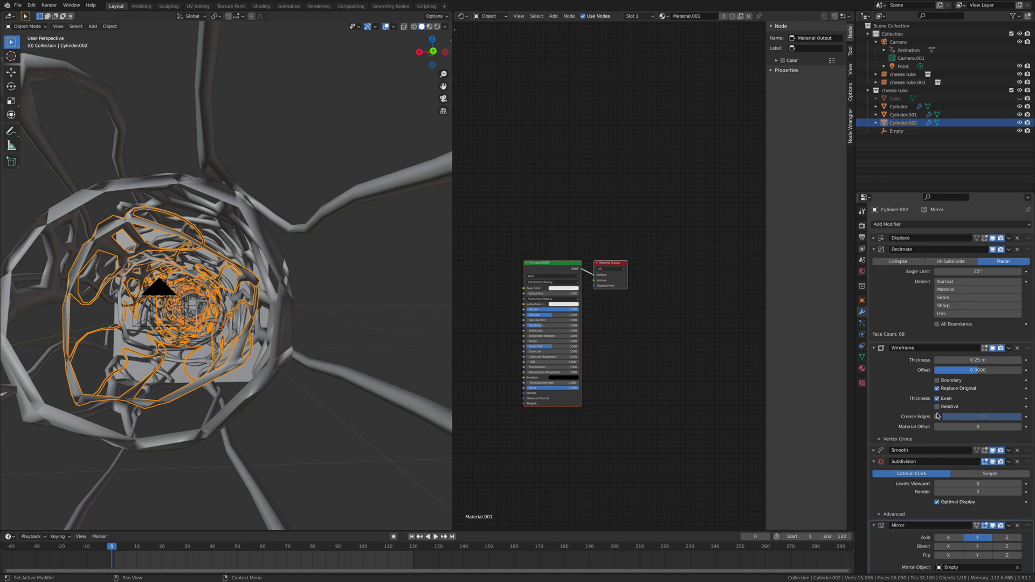
mouse_move(955, 360)
mouse_down()
mouse_move(927, 360)
mouse_move(961, 359)
mouse_up()
click(963, 360)
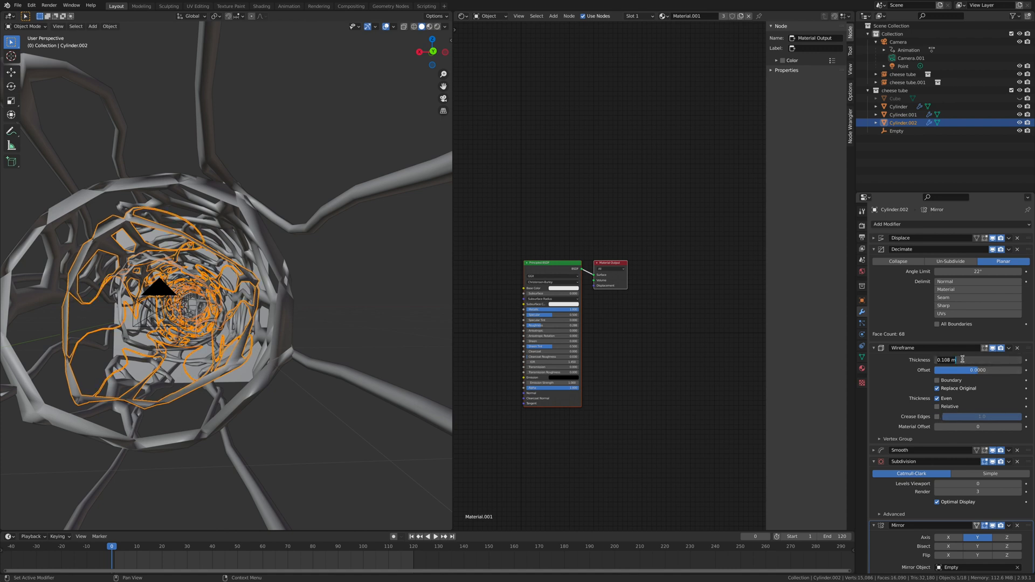
key(BackSpace)
text(0.02)
key(Return)
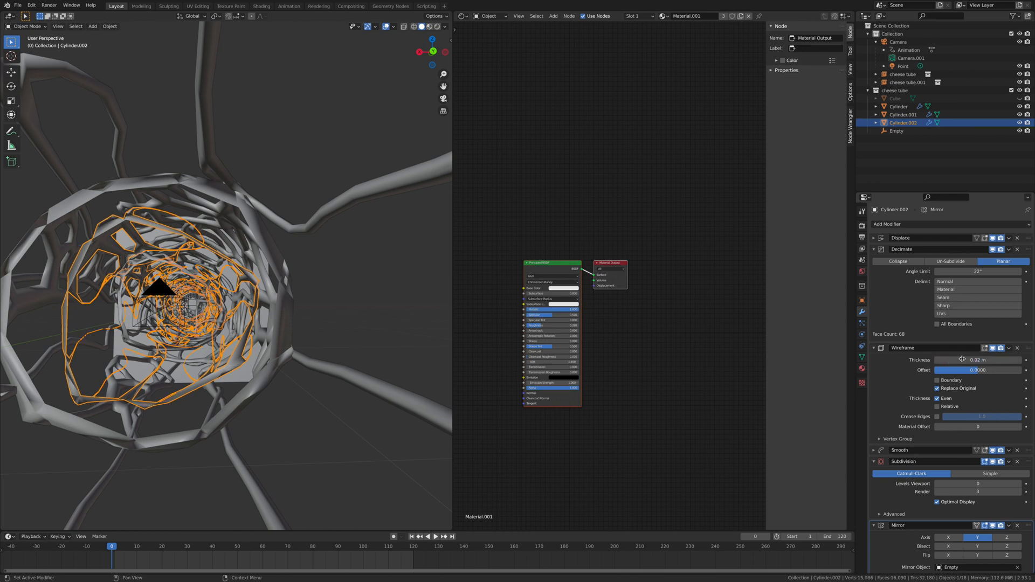
click(978, 360)
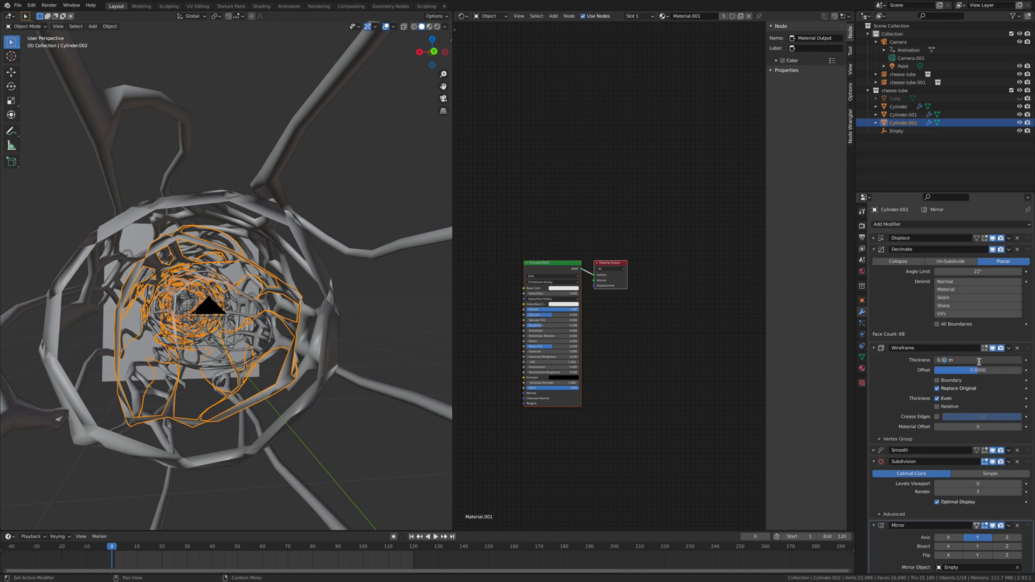
key(Return)
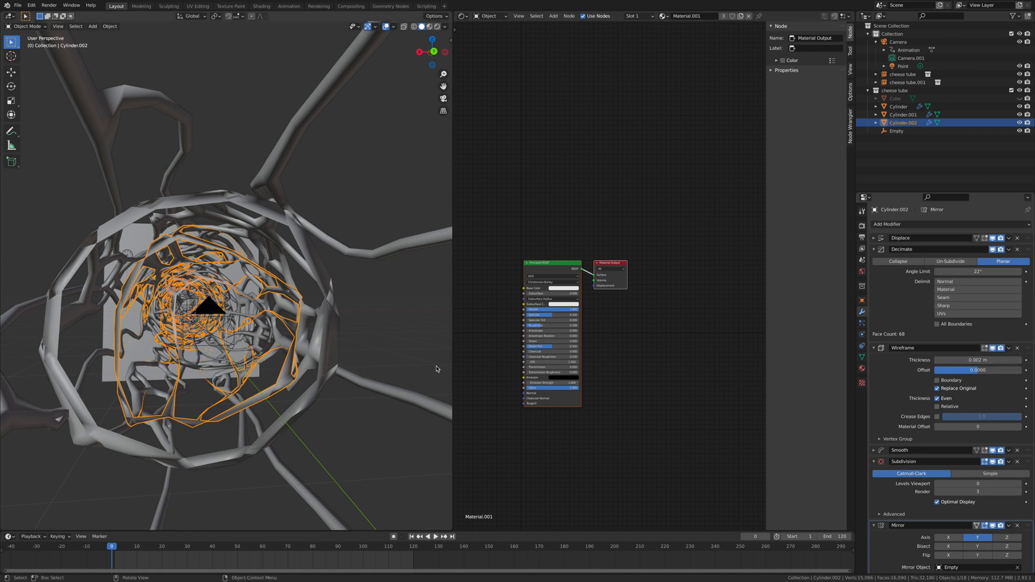
- Raise the Subdivision modifier's viewport level on Cylinder.002 to 3 and inspect the smoothed wires
middle_drag(435, 367, 447, 371)
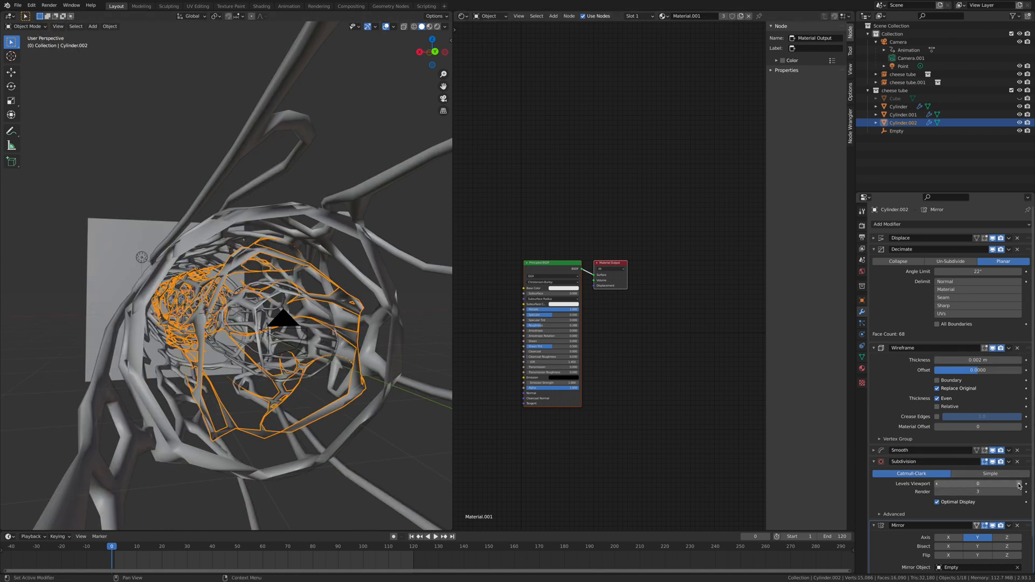
click(1019, 485)
click(1019, 485)
click(1019, 485)
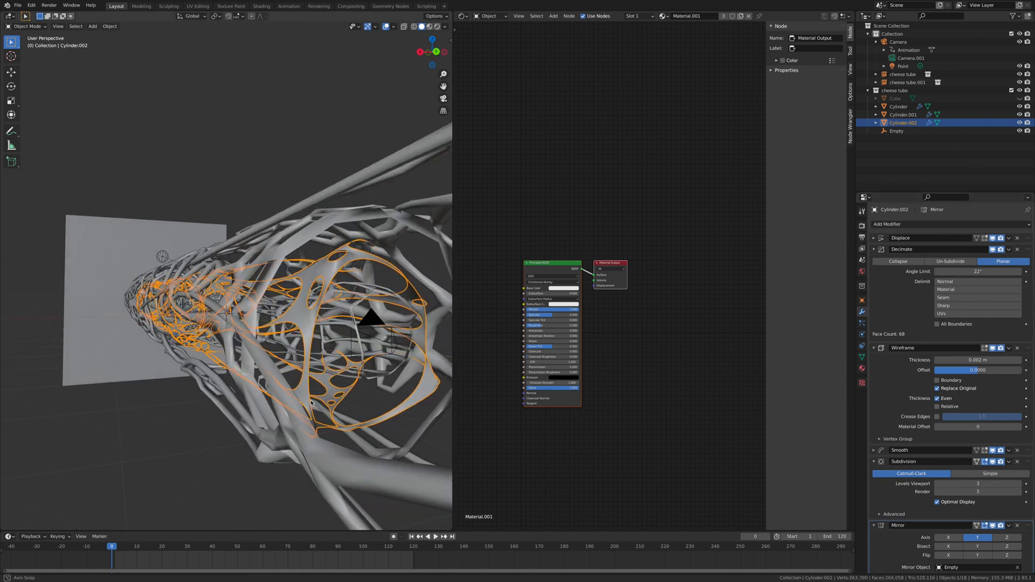
scroll(267, 373, up, 2)
scroll(267, 400, down, 3)
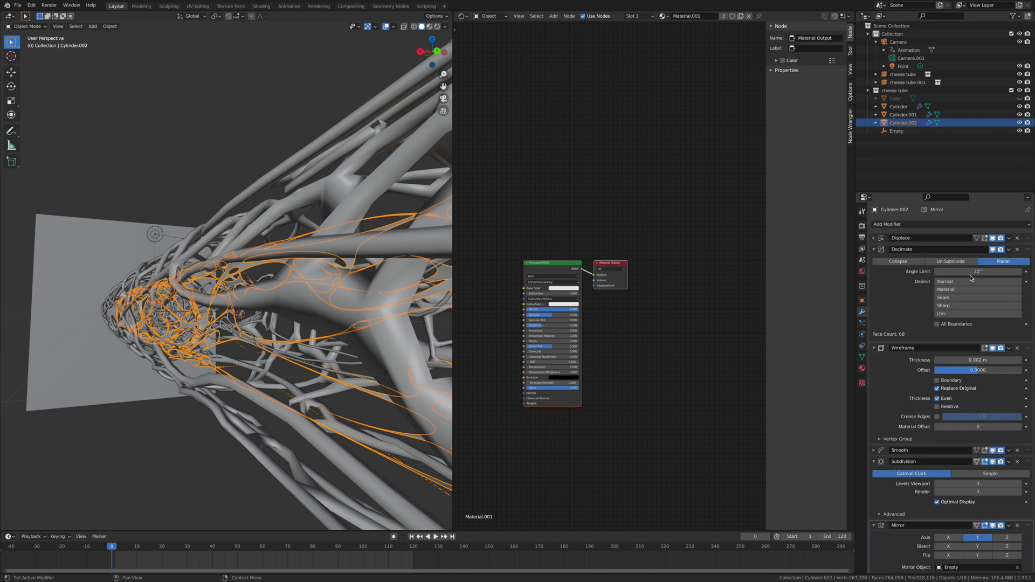
- Set the planar Decimate angle limit of Cylinder.002 to 25° and look through the active camera
drag(978, 272, 989, 272)
click(58, 26)
mouse_move(89, 108)
click(171, 118)
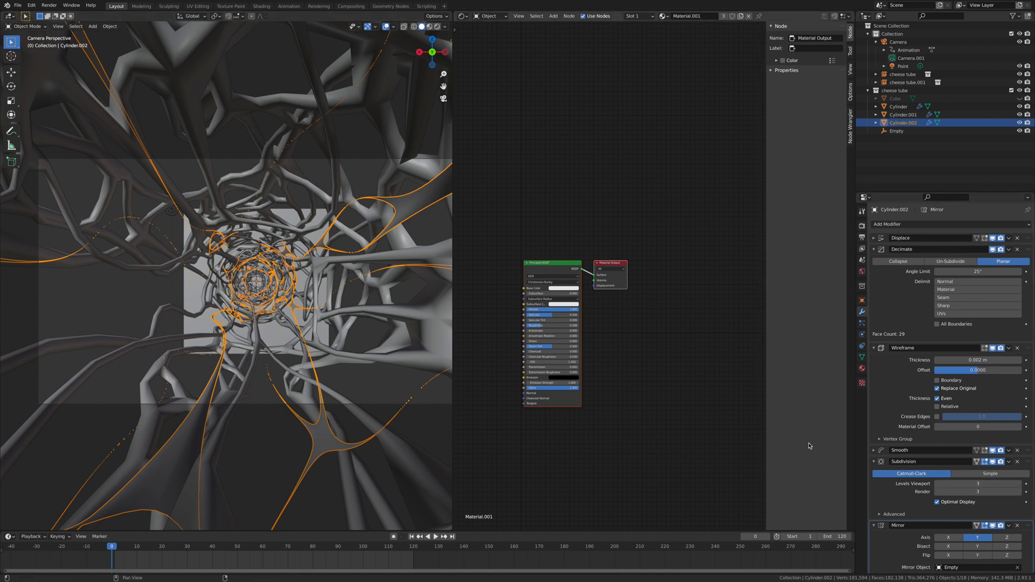
- Replace the shared material on Cylinder.002 with a new Emission material in saturated orange-red, hue 0.018 and saturation 0.977
click(862, 370)
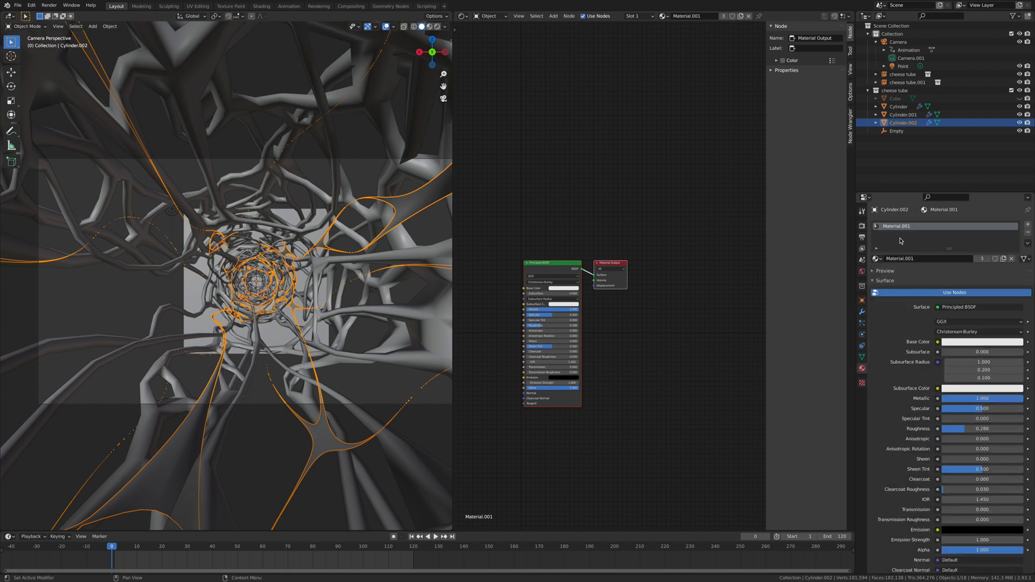
click(1011, 258)
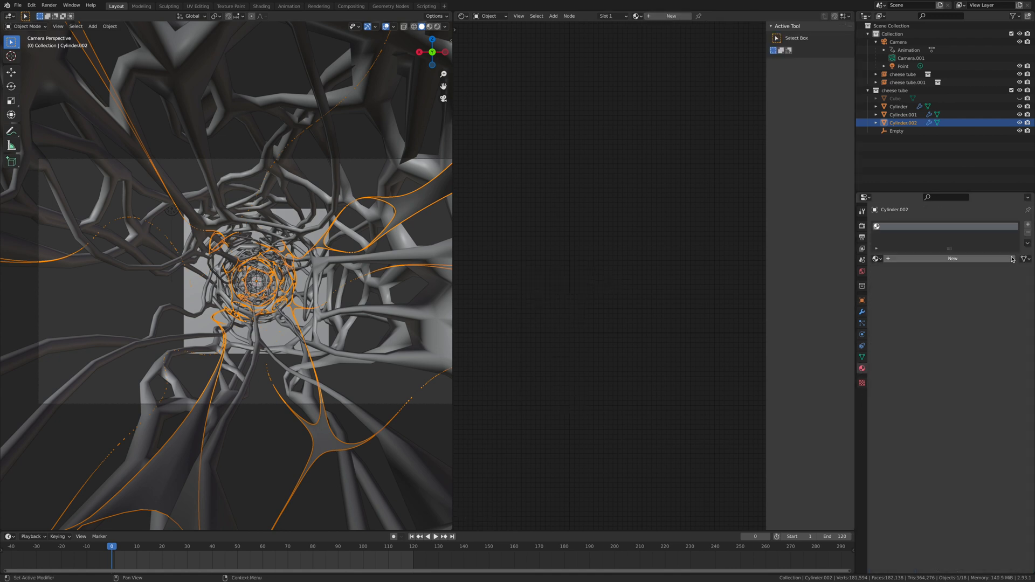
click(965, 259)
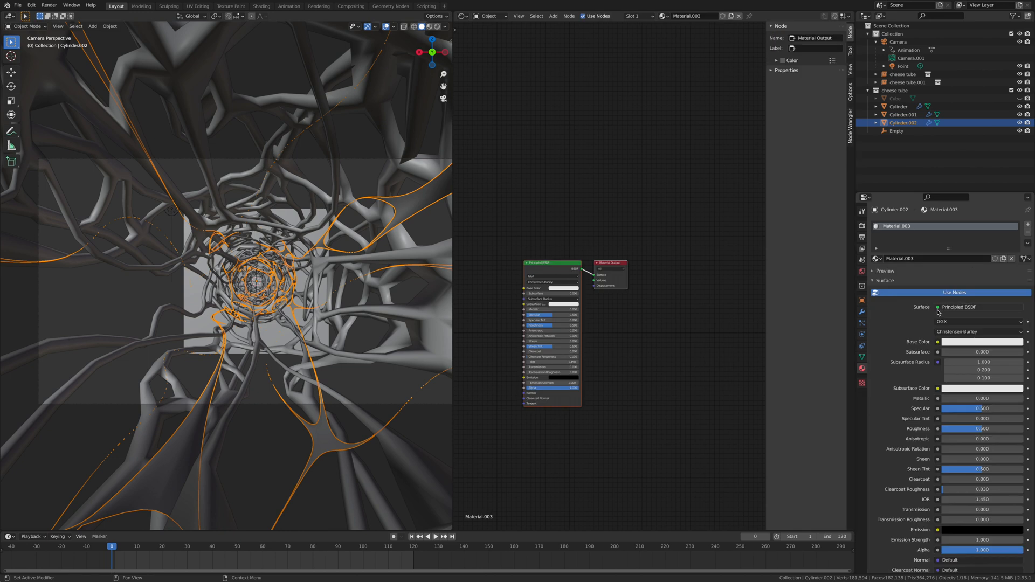
click(938, 308)
click(917, 361)
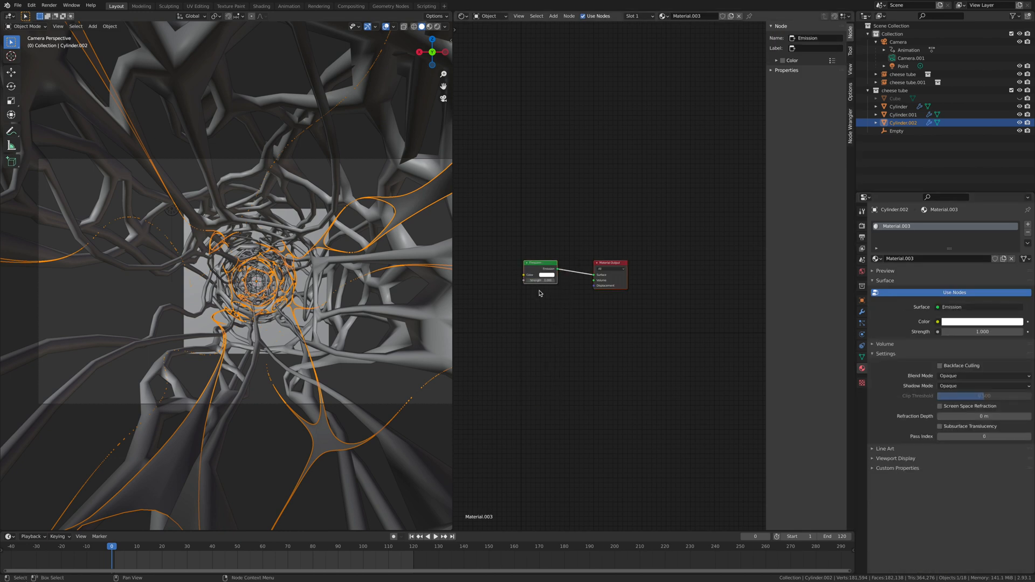
click(950, 322)
click(974, 259)
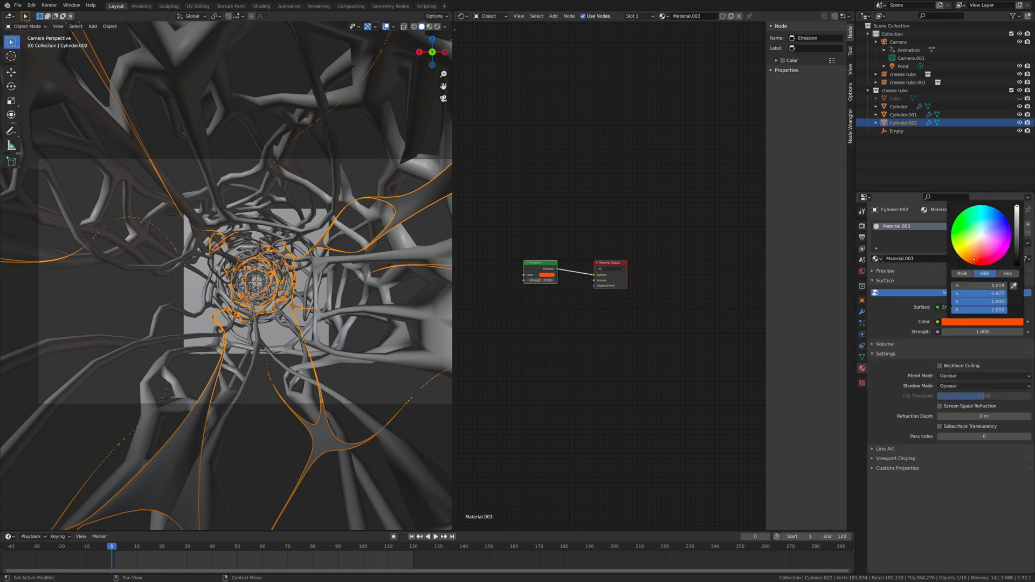
- Show the viewport in rendered shading and set the orange material's emission strength to 33
click(437, 26)
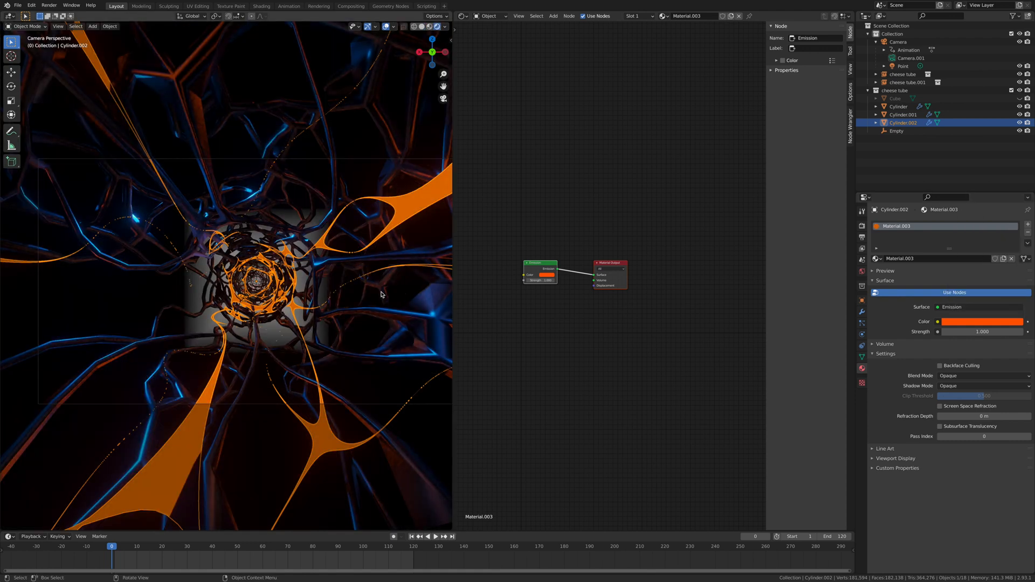
click(535, 280)
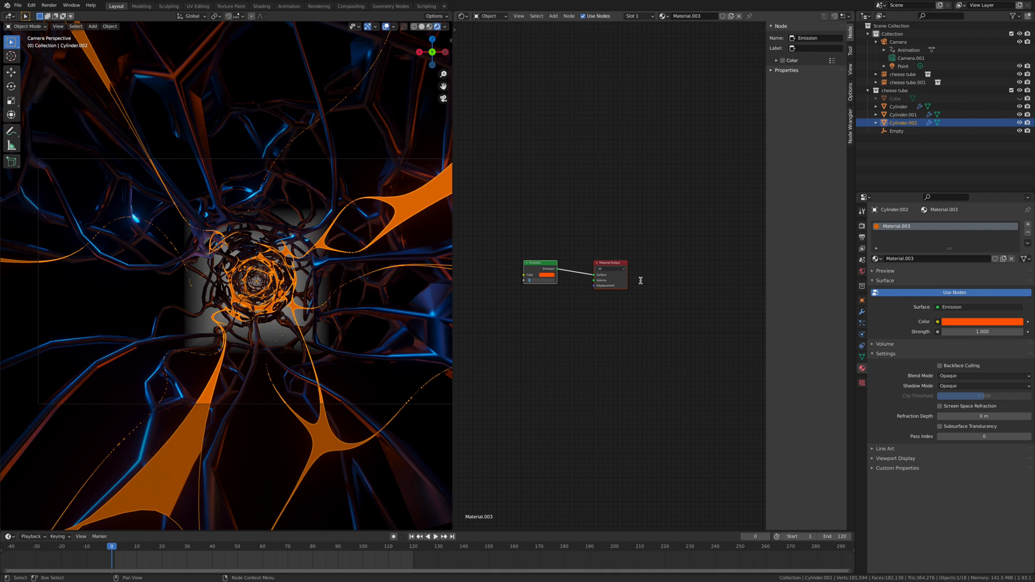
text(33)
key(Return)
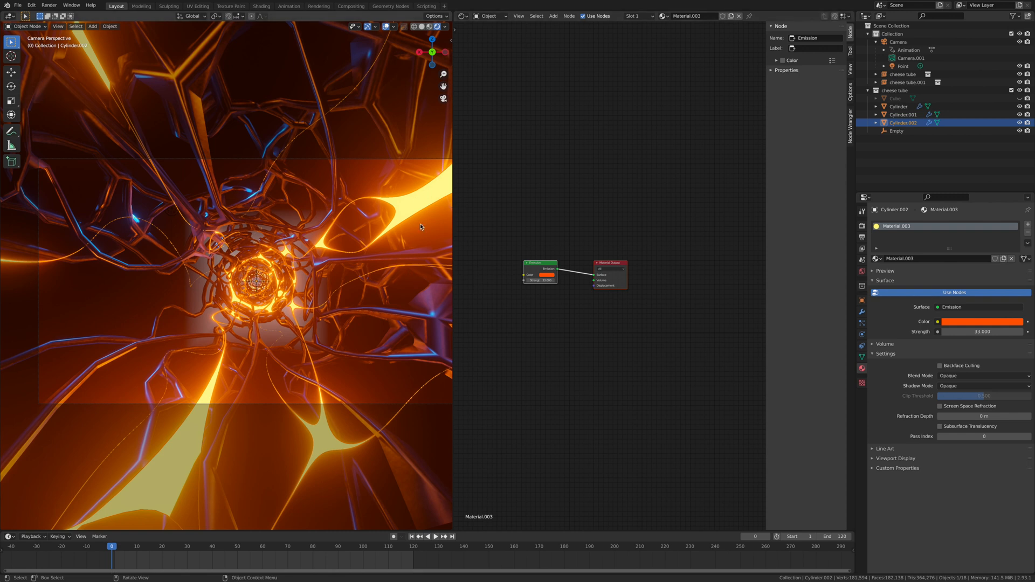
- Set the Decimate angle limit of Cylinder.002 to 29° and its Subdivision viewport level to 0
click(863, 311)
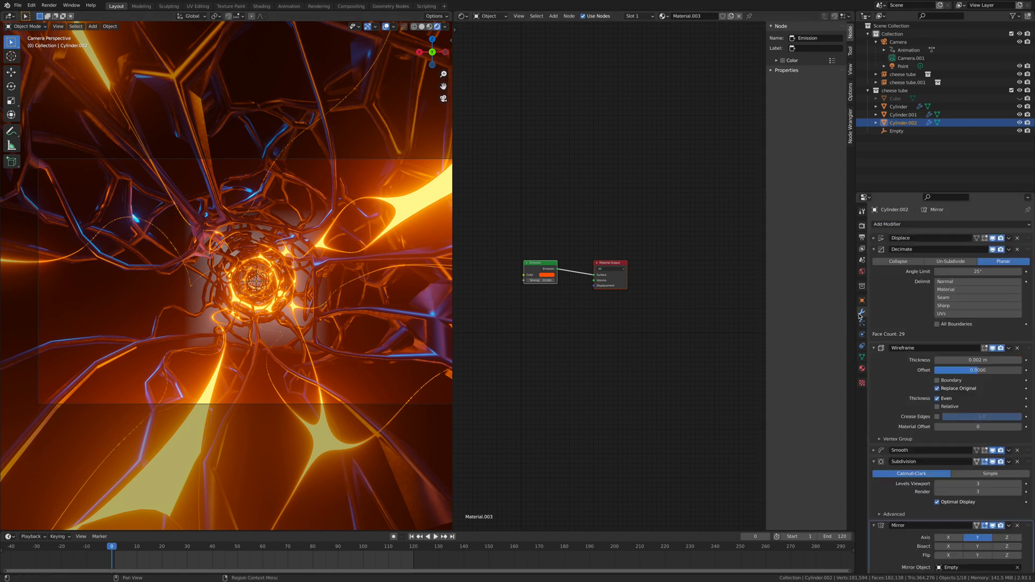
click(1019, 272)
click(1019, 272)
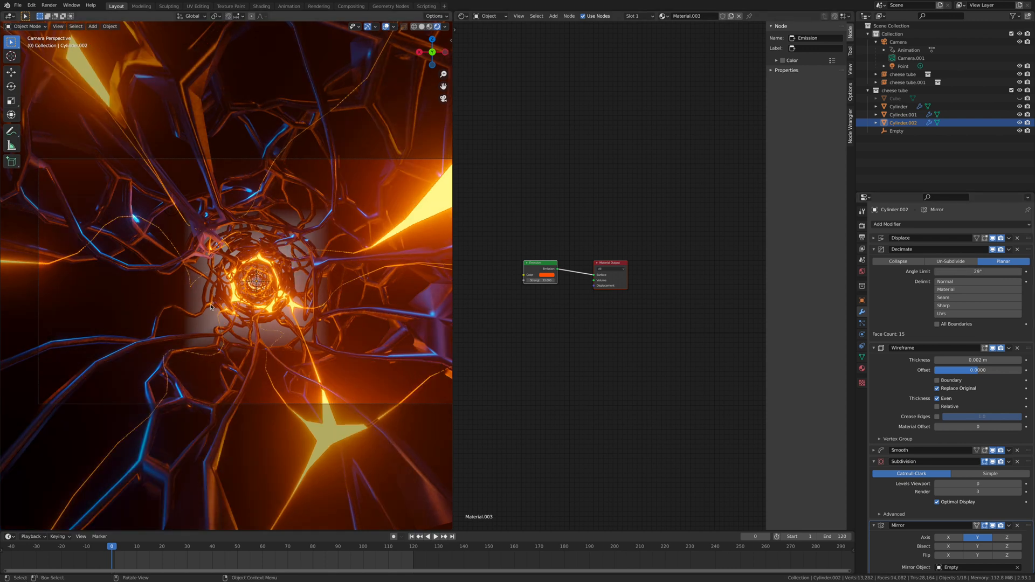
- Darken the base color of the inner tunnel's metallic material, Material.001, to near black
click(168, 342)
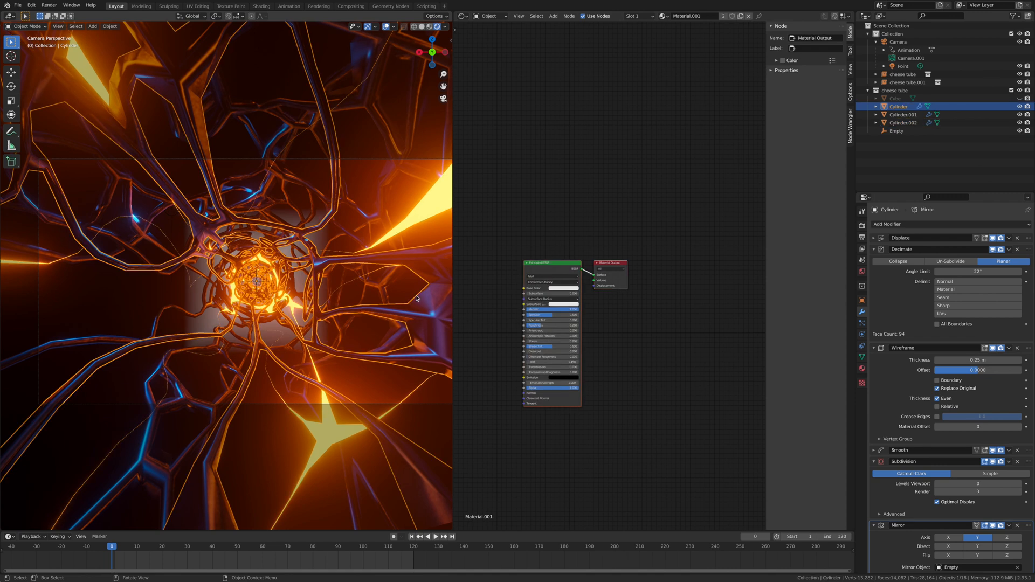
click(558, 291)
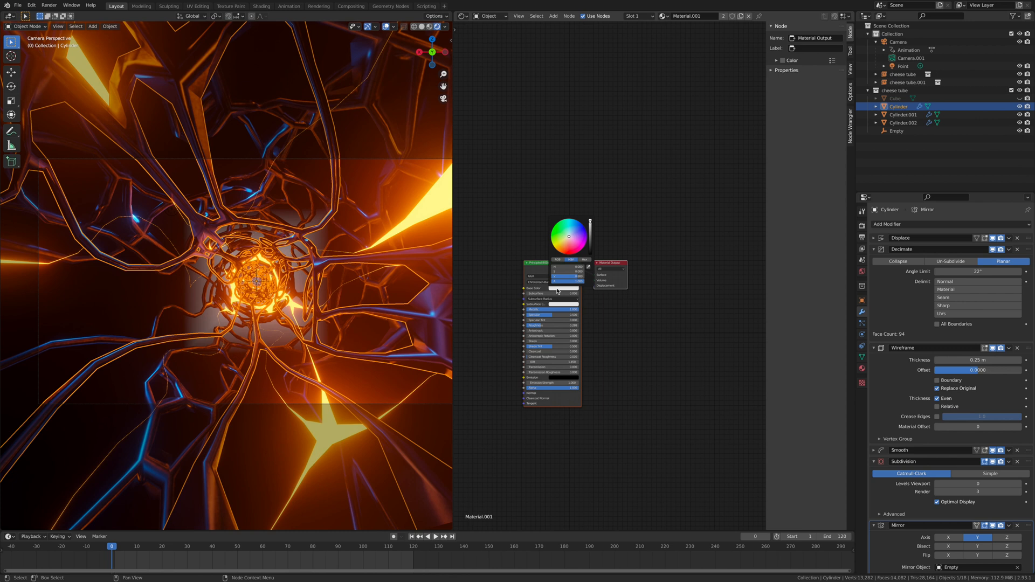
mouse_move(590, 224)
mouse_down()
mouse_move(590, 253)
mouse_move(590, 232)
mouse_up()
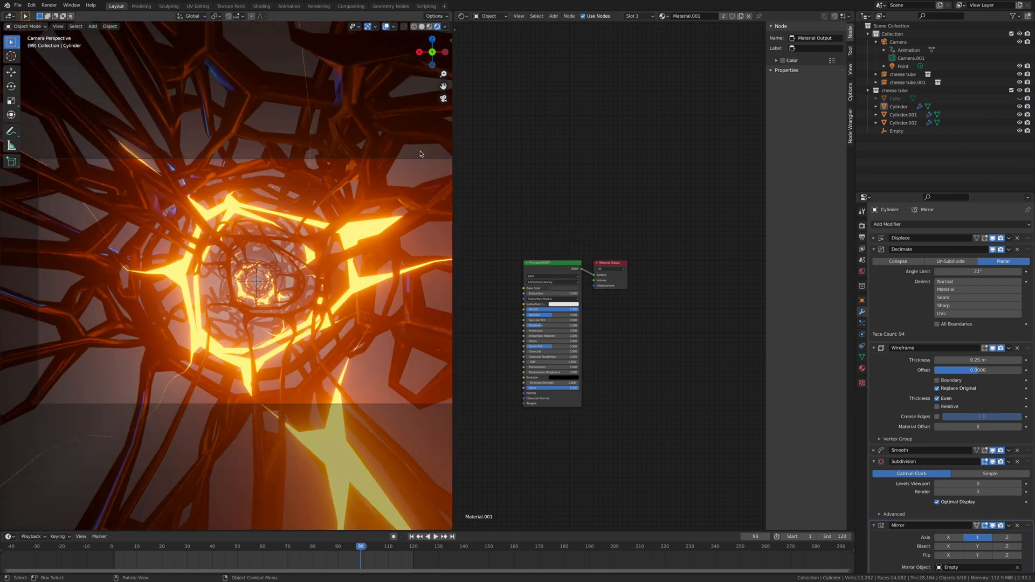
- Unhide and select the volume cube, and set its Principled Volume emission strength to 0.002
click(1019, 99)
click(439, 283)
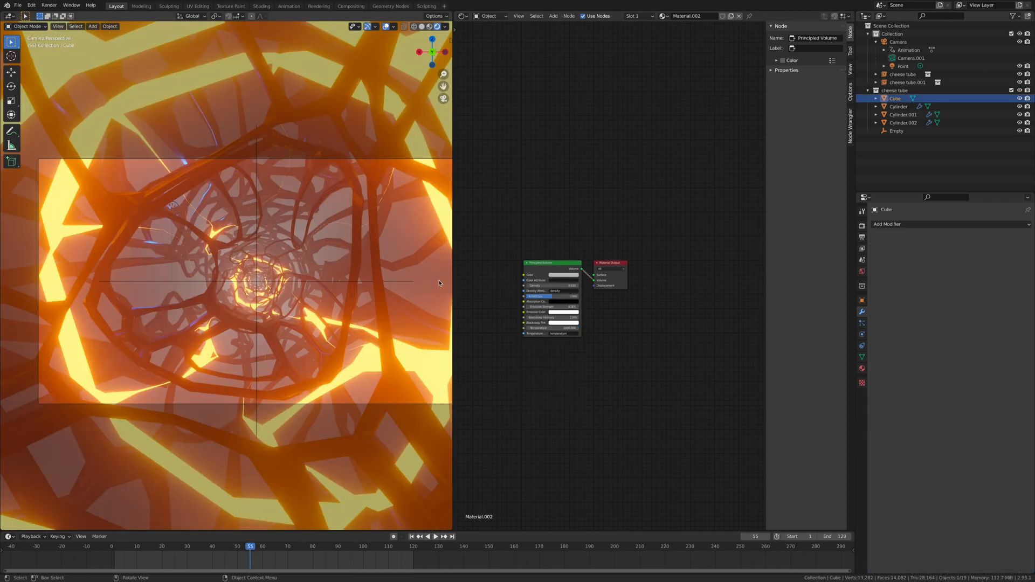
scroll(647, 349, up, 3)
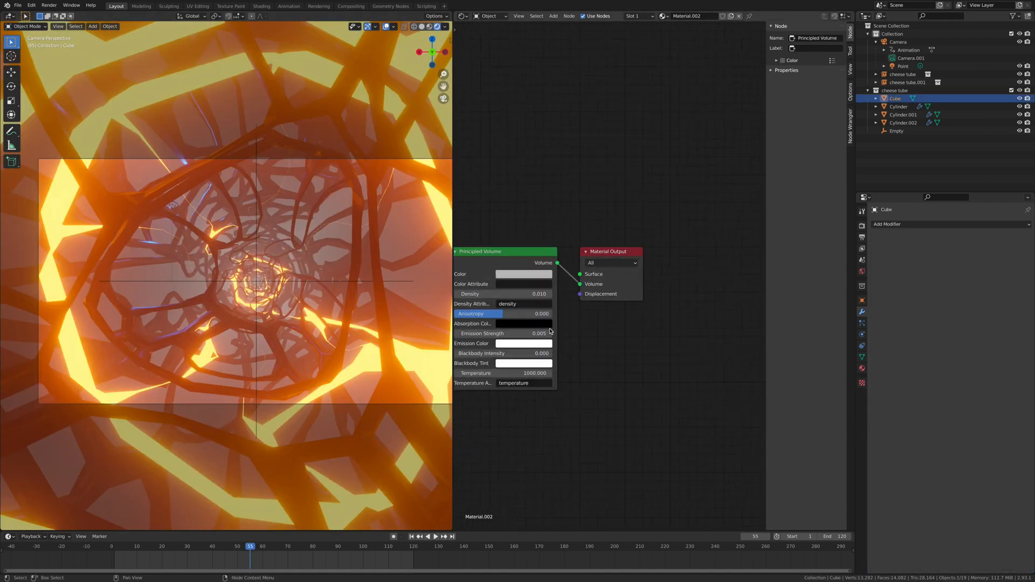
scroll(678, 346, up, 5)
middle_drag(647, 349, 718, 341)
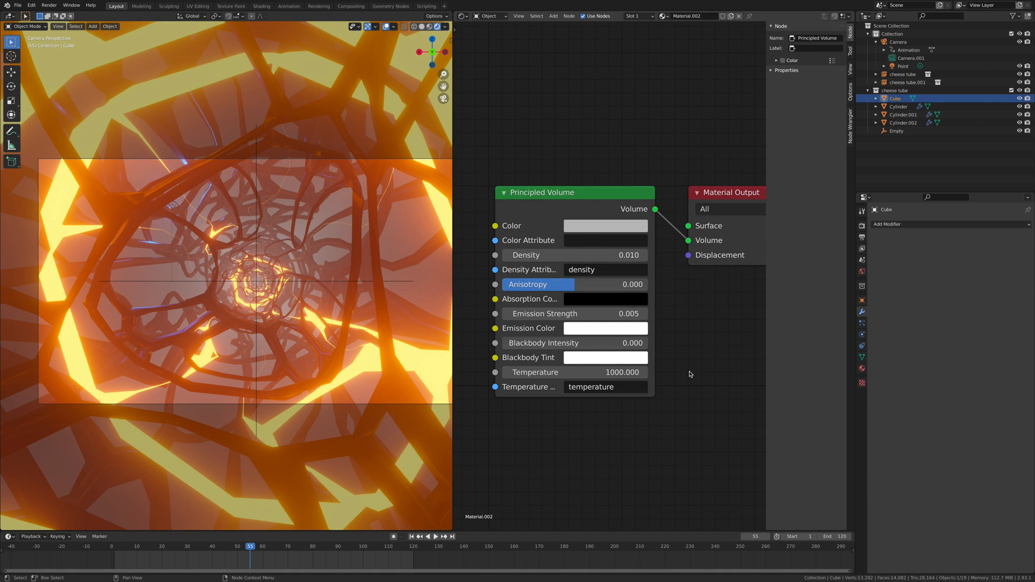
click(637, 316)
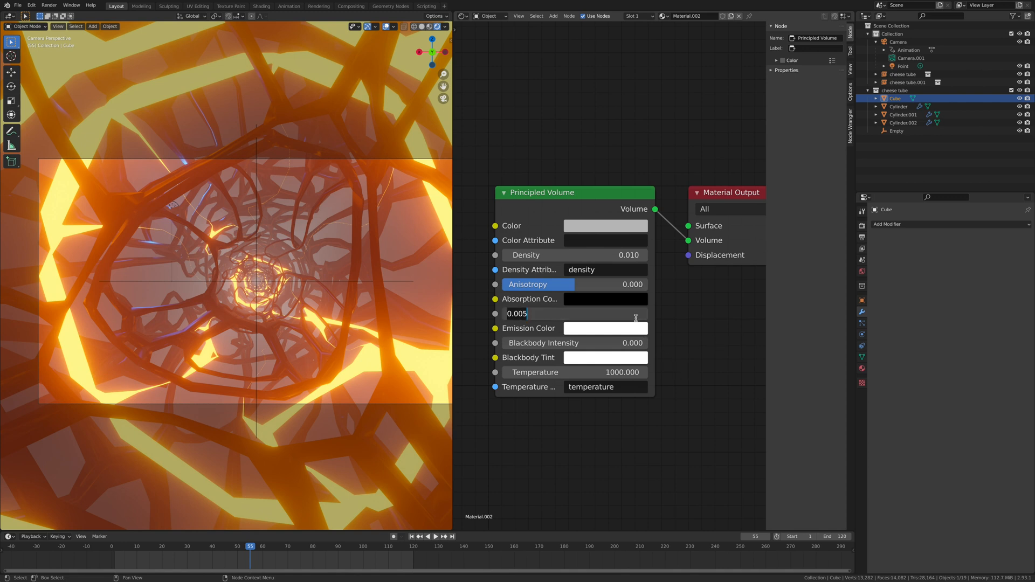
key(BackSpace)
text(2)
key(Return)
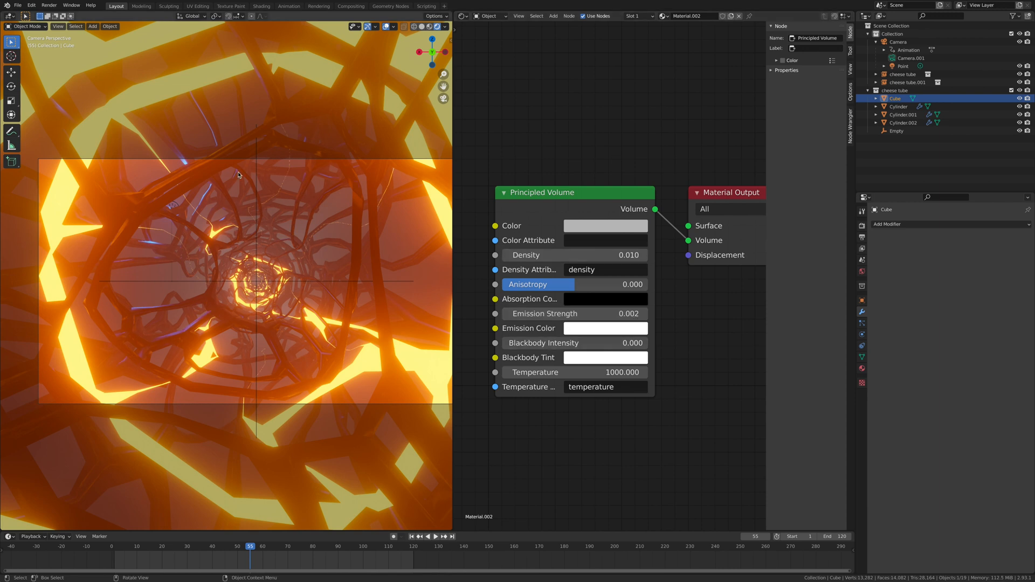
- Set the volume's emission color to light blue, hue 0.638 and saturation 0.634, and its density to 0.03
click(591, 330)
drag(629, 185, 638, 171)
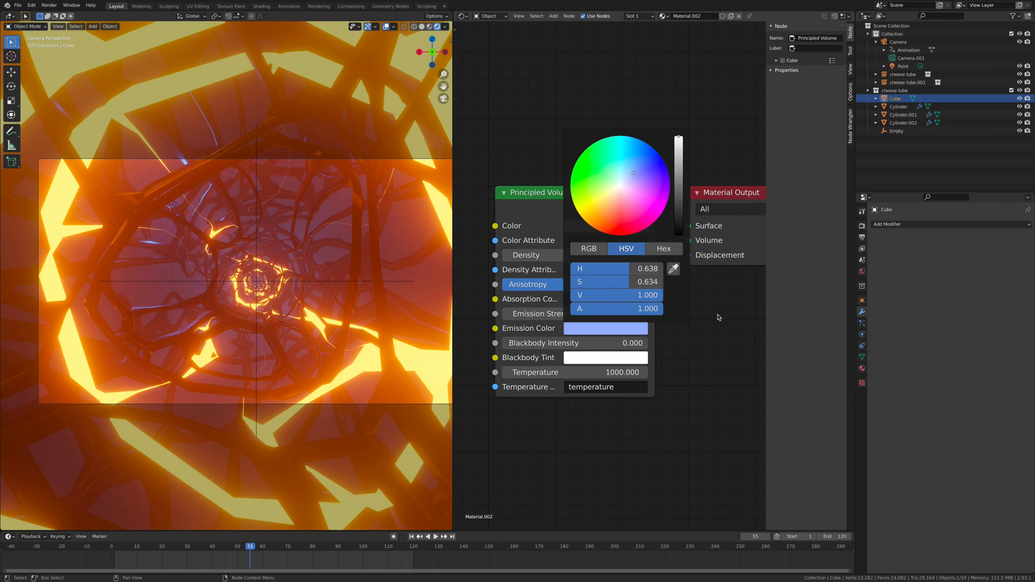
click(607, 255)
text(0.01)
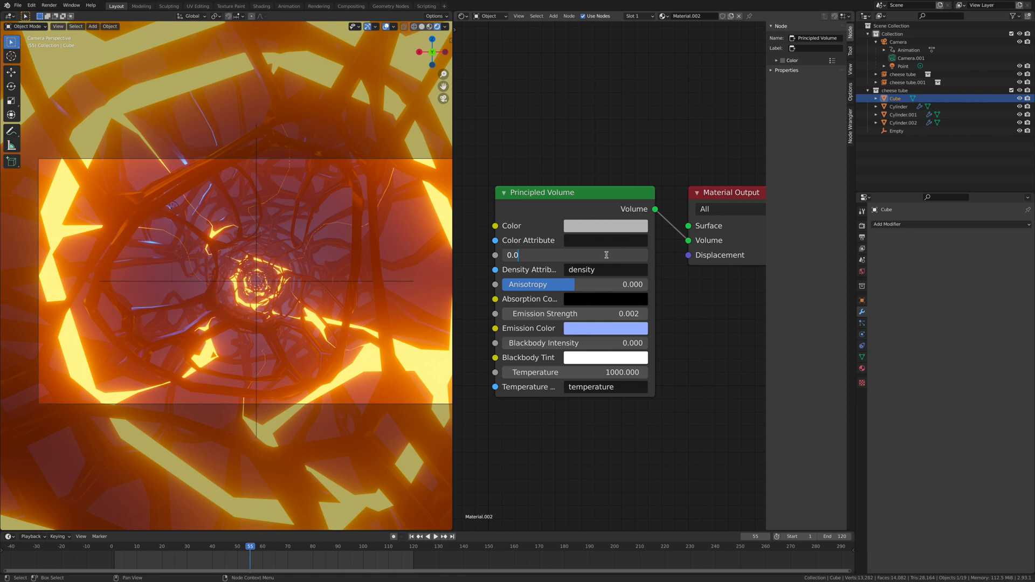
key(Return)
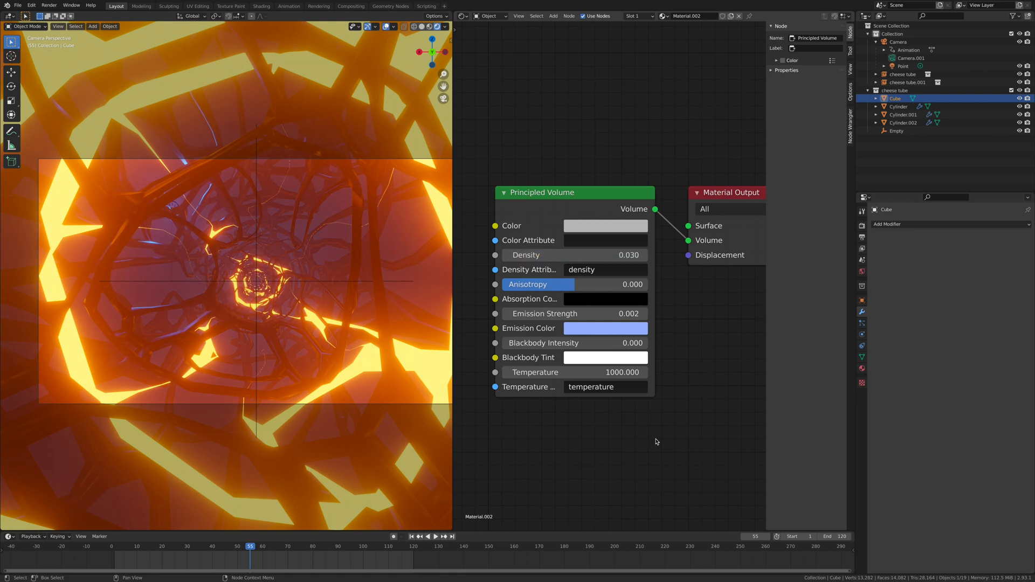
- Preview the fly-through from the start, and move the blue point light about -0.71 m in Z and -0.42 m in X
scroll(341, 384, down, 3)
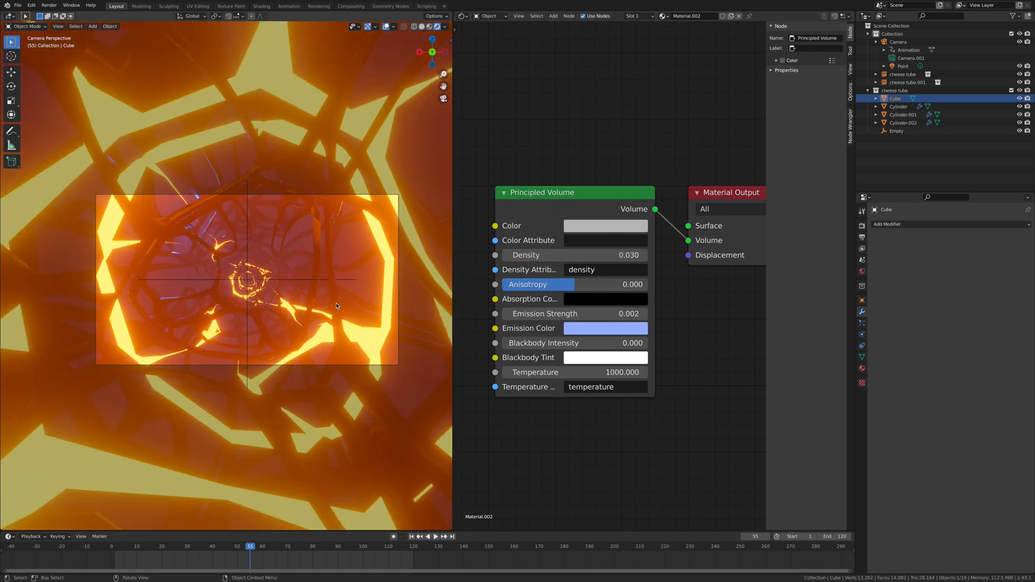
click(118, 551)
key(space)
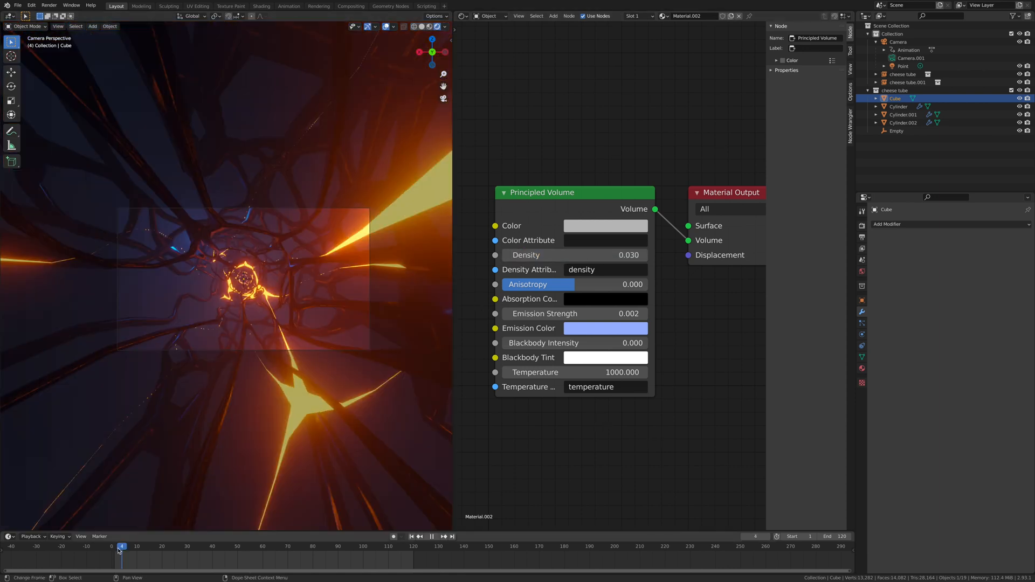
key(Escape)
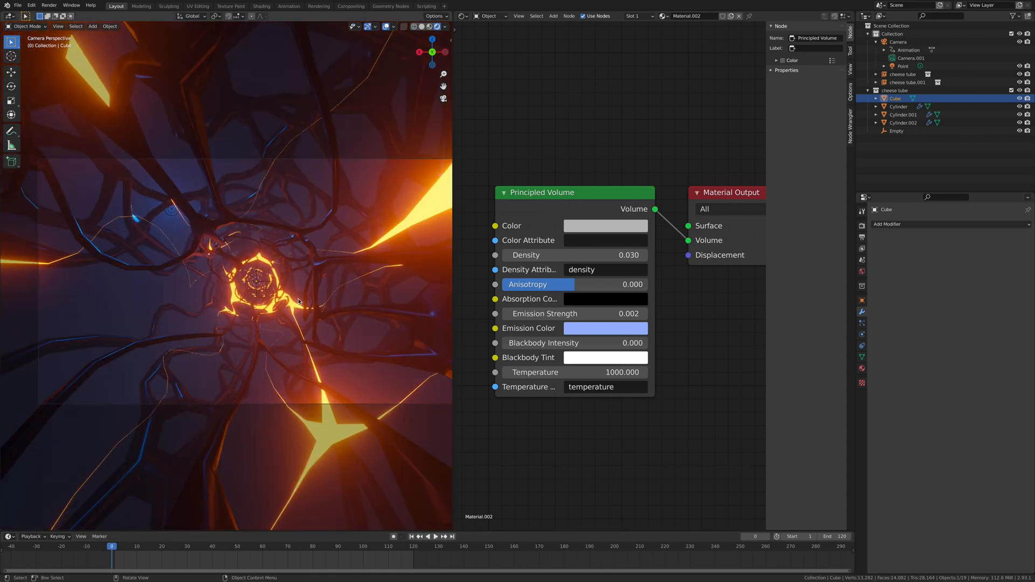
click(171, 212)
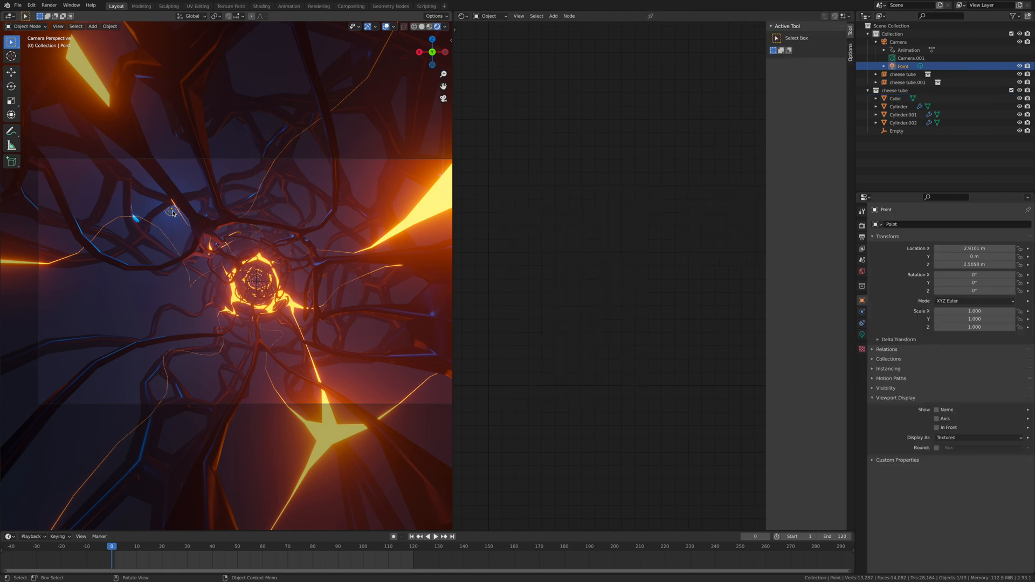
key(g)
key(z)
click(172, 230)
key(g)
key(y)
key(x)
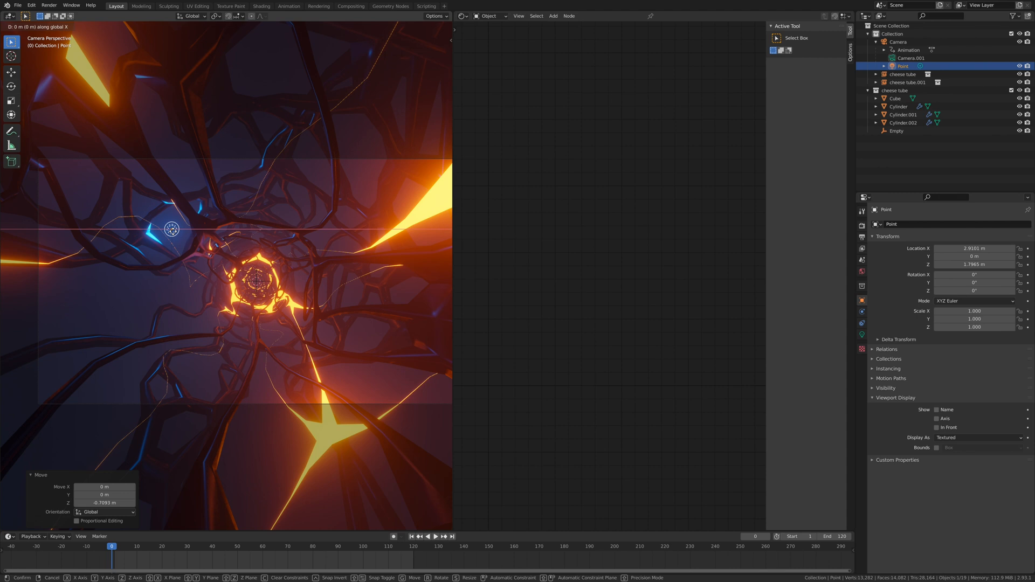
click(184, 230)
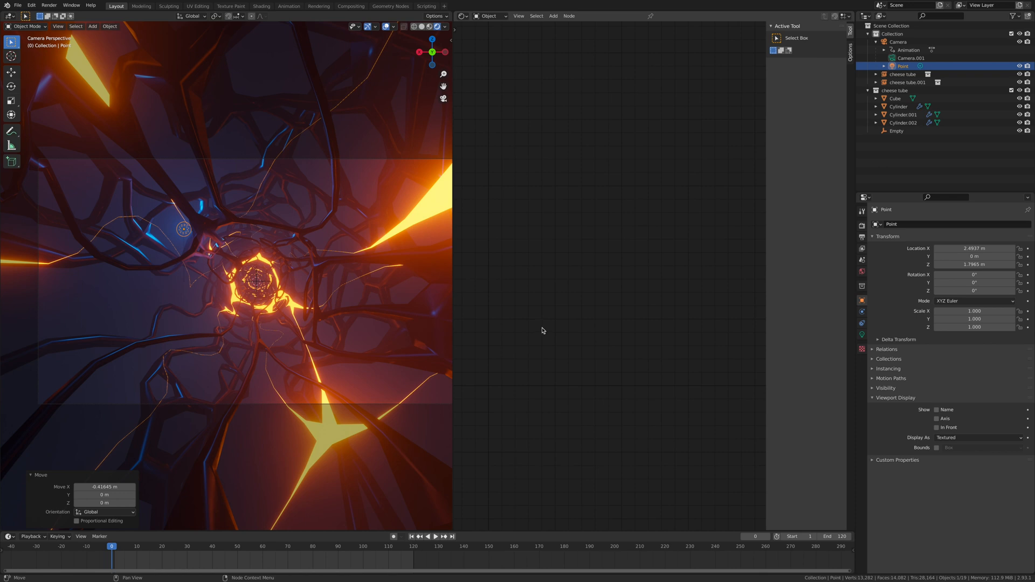
- Close the shader editor area to enlarge the 3D viewport, and add a Plain Axes empty at the world origin
right_click(505, 331)
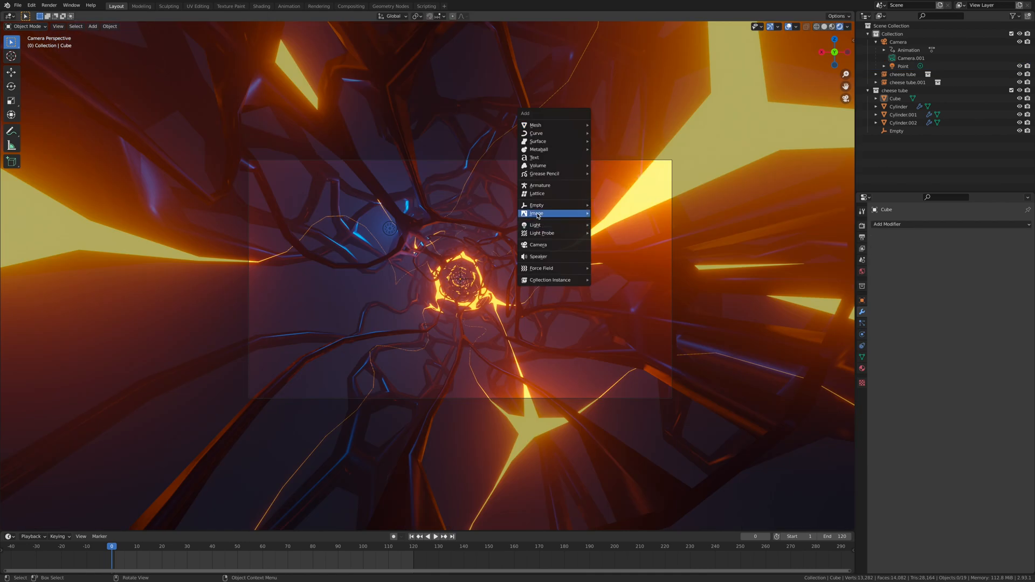
mouse_move(537, 209)
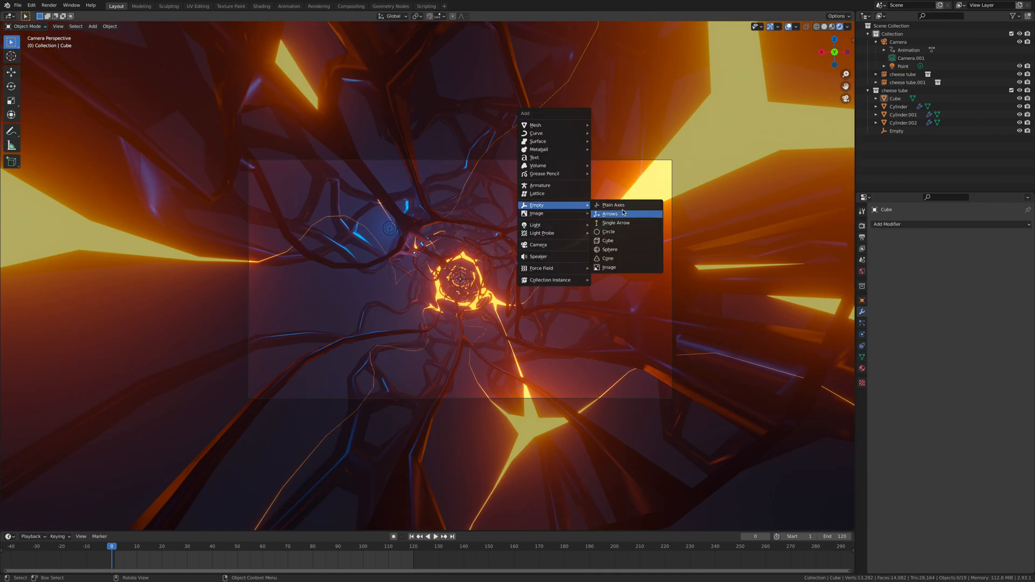
click(614, 205)
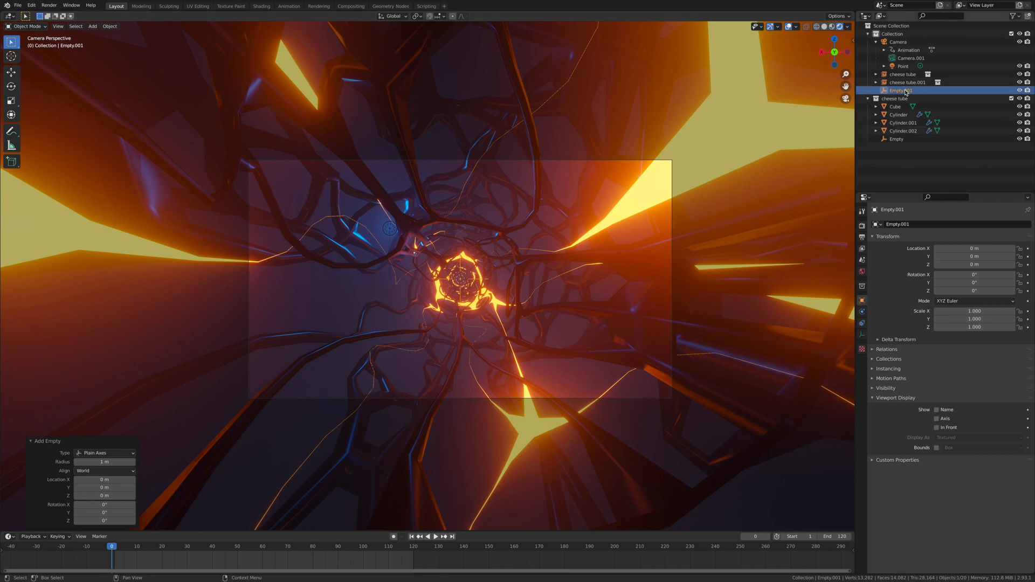
- Parent the new empty to the camera using the Object parenting option
ctrl+click(906, 43)
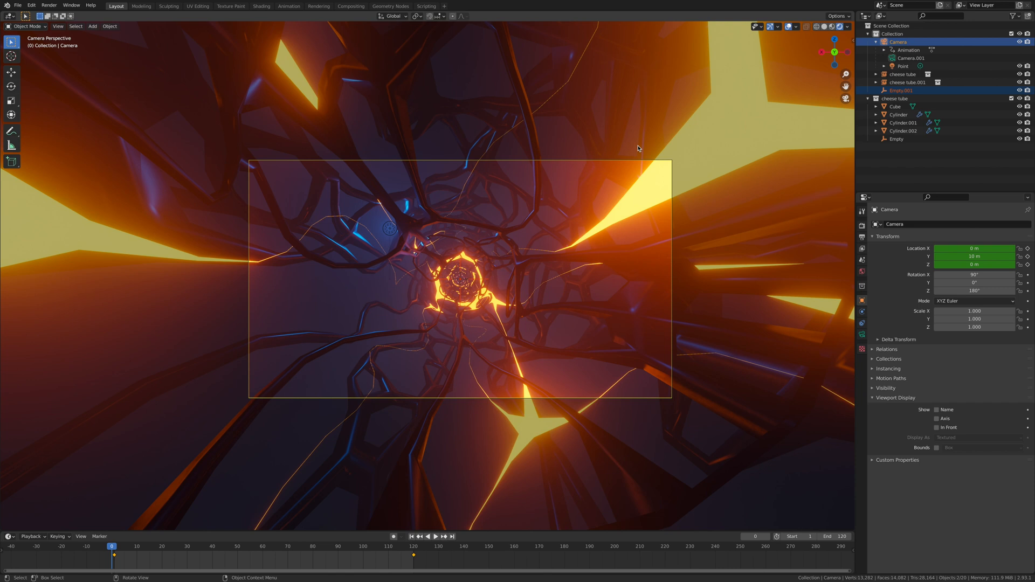
key(ctrl+p)
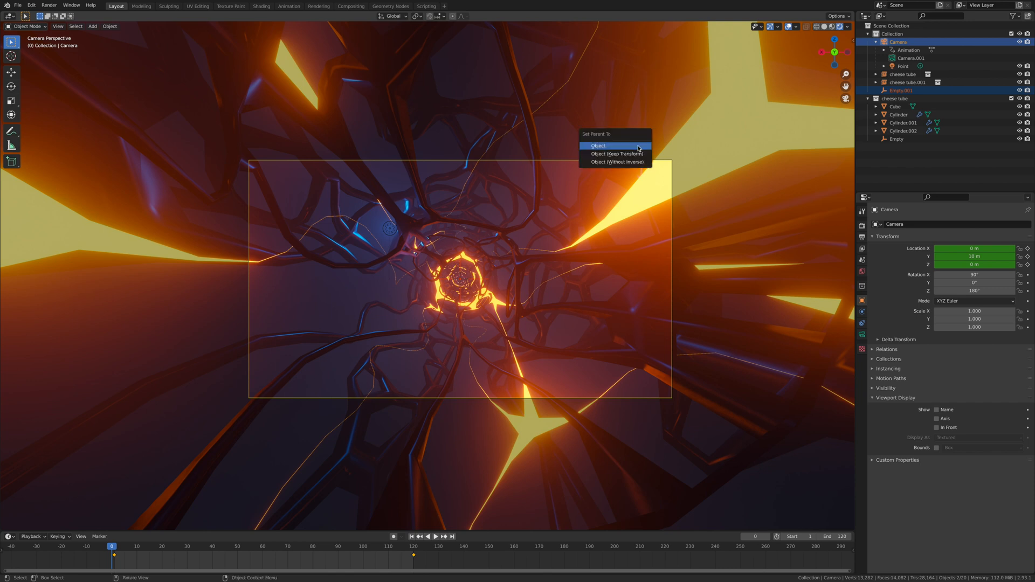
click(638, 147)
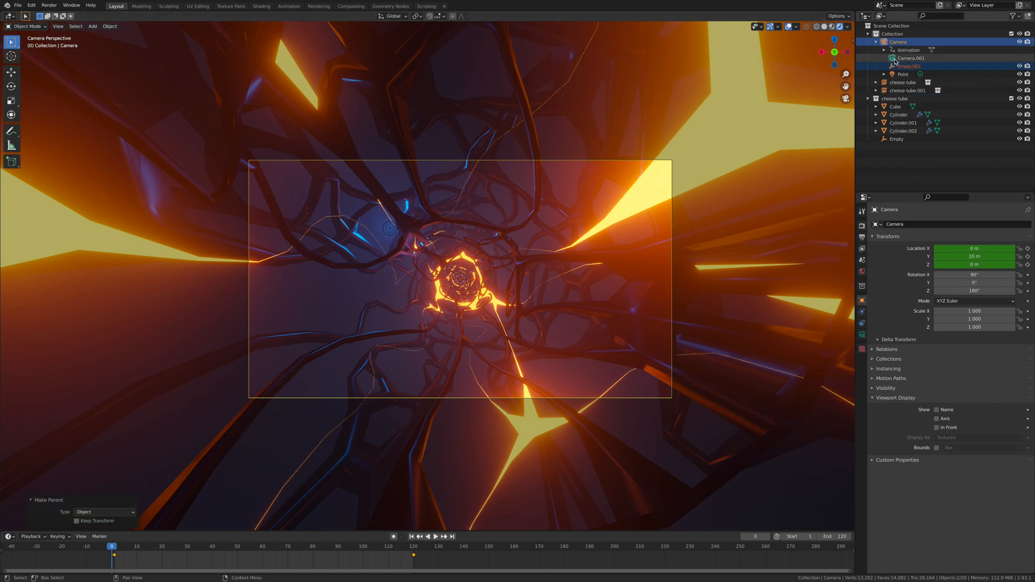
click(876, 43)
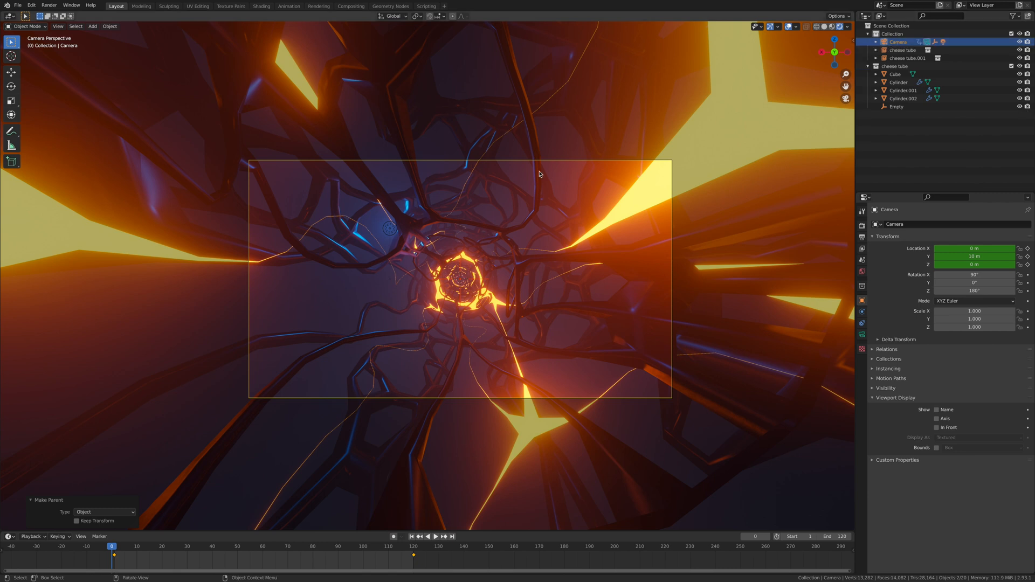
- Enable depth of field on the camera and set Empty.001 as its focus object
click(863, 336)
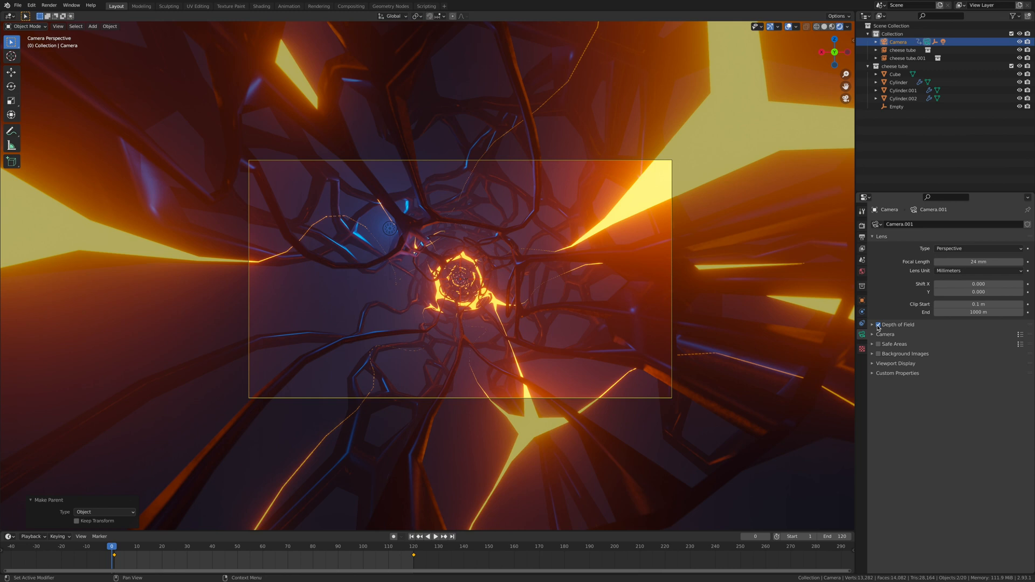
click(879, 325)
click(898, 325)
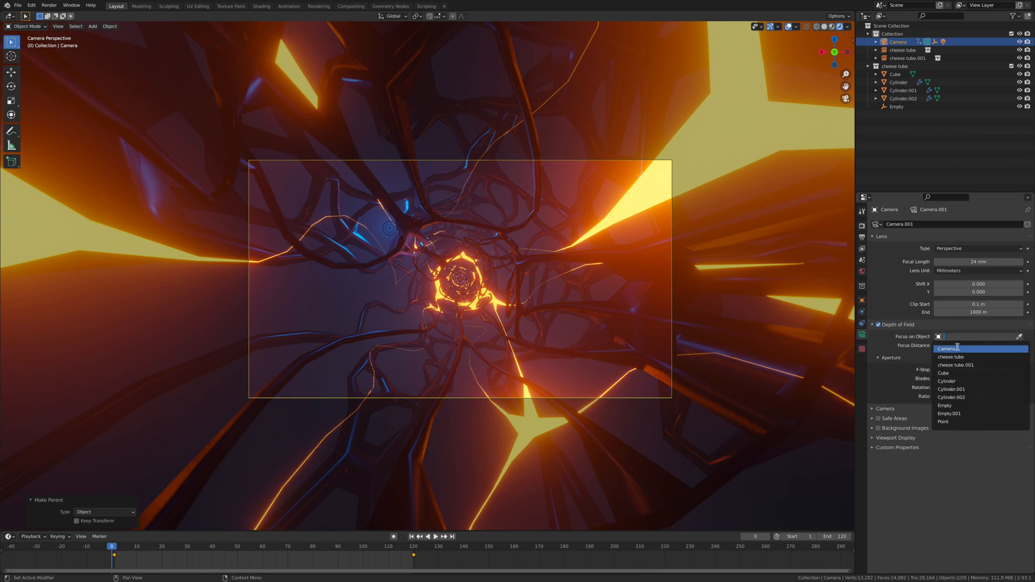
click(966, 413)
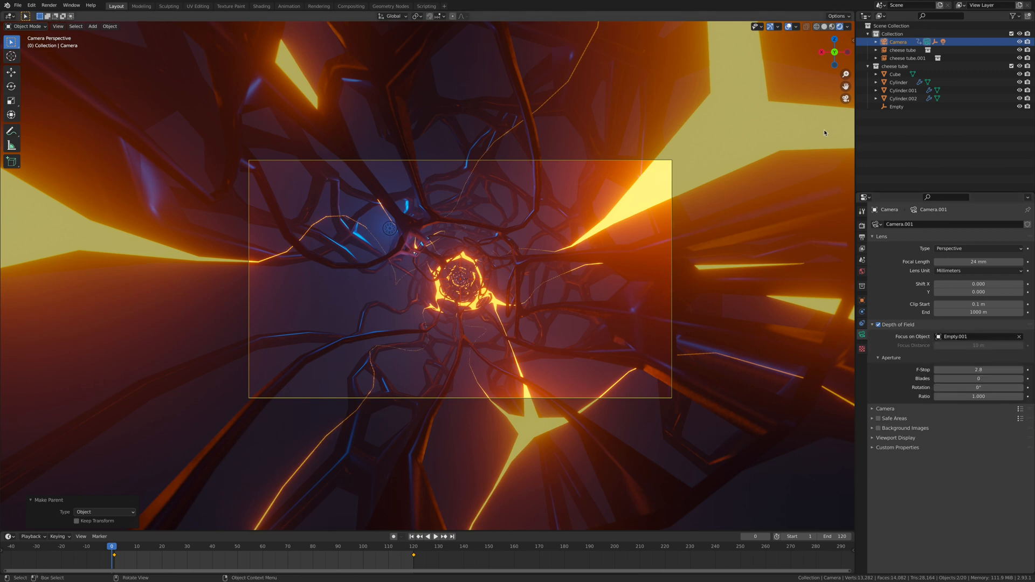
click(876, 42)
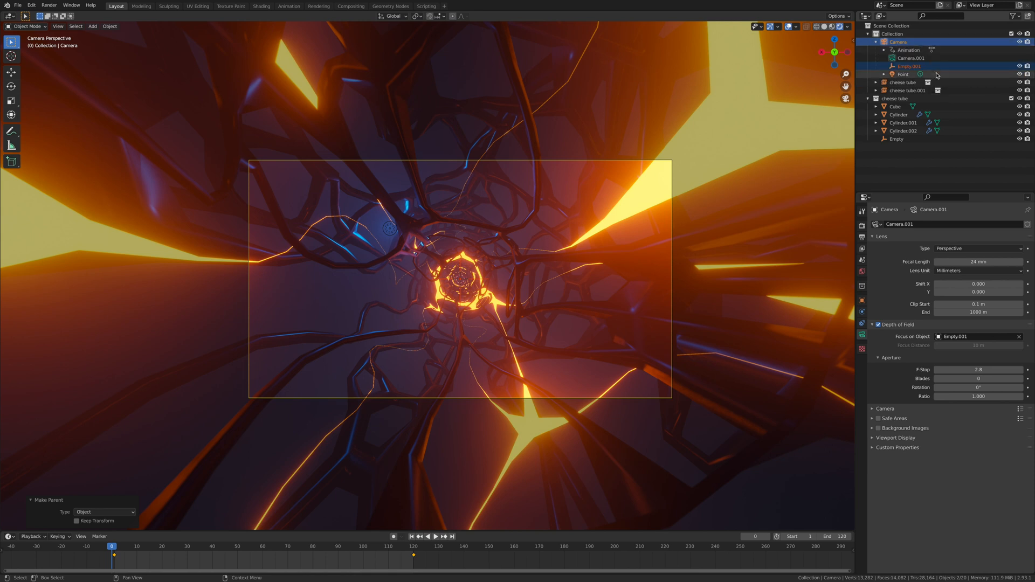
click(876, 42)
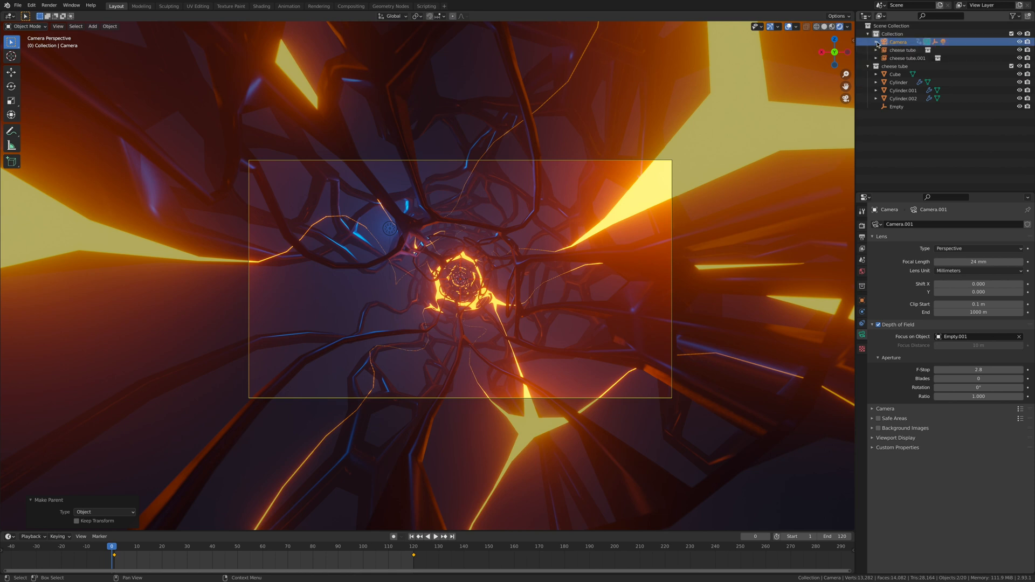
- Set the camera's depth of field aperture to 16 blades and an F-stop of 1.2
drag(964, 381, 995, 381)
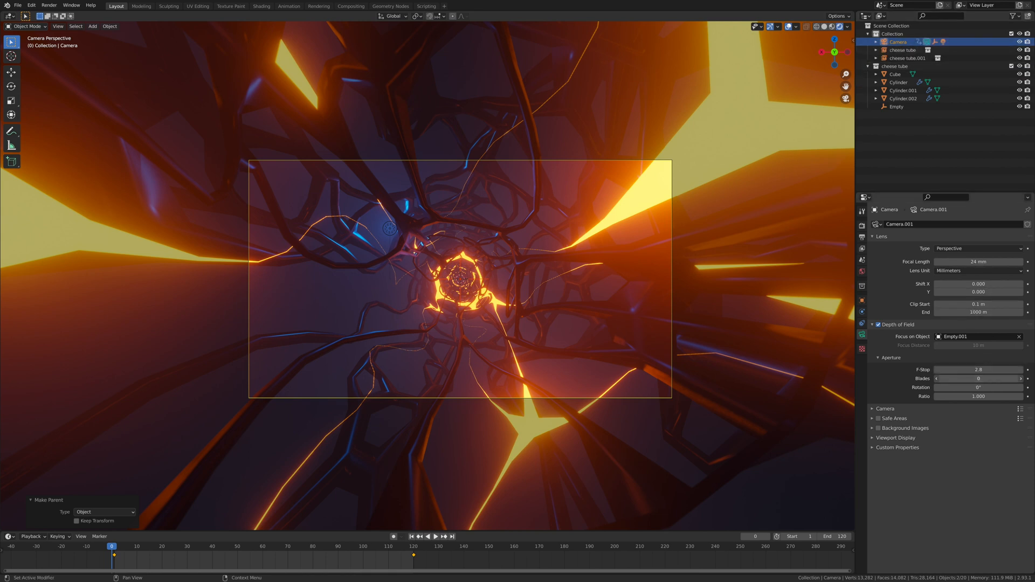
click(1001, 369)
text(1.2)
key(Return)
- Play the animation to check the blur, and lower the camera's F-stop to 1.0
key(space)
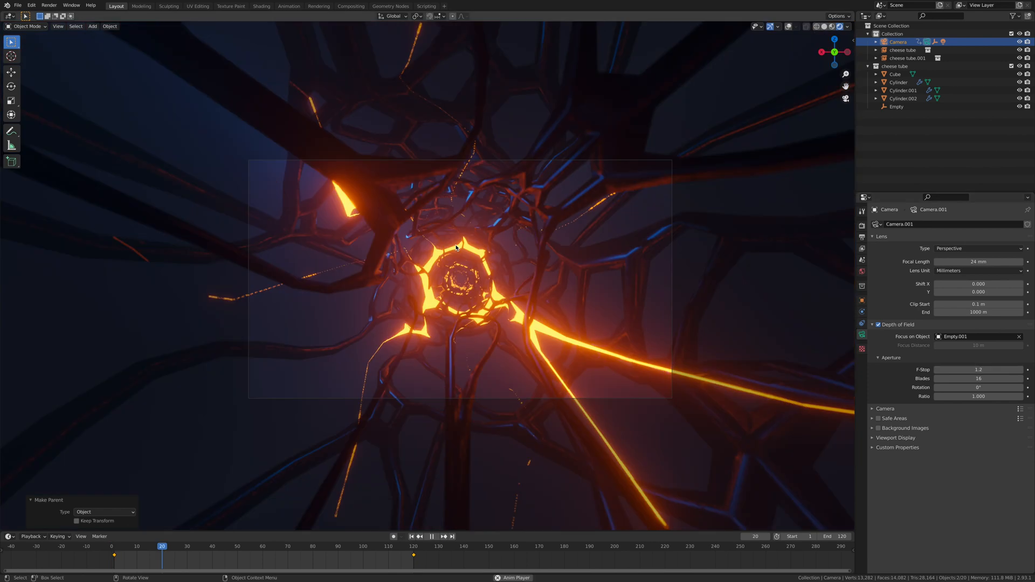
key(space)
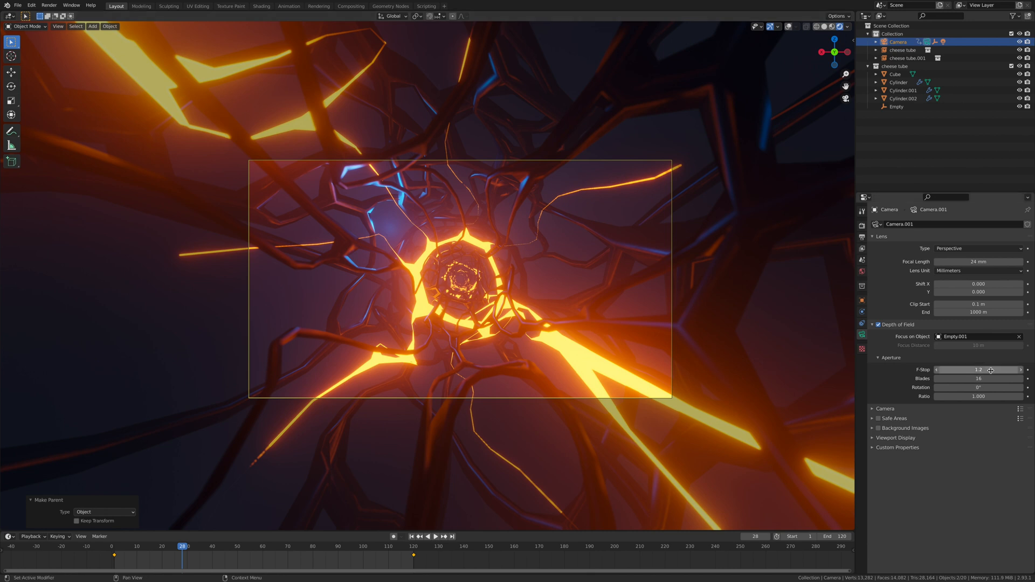
click(937, 370)
click(936, 370)
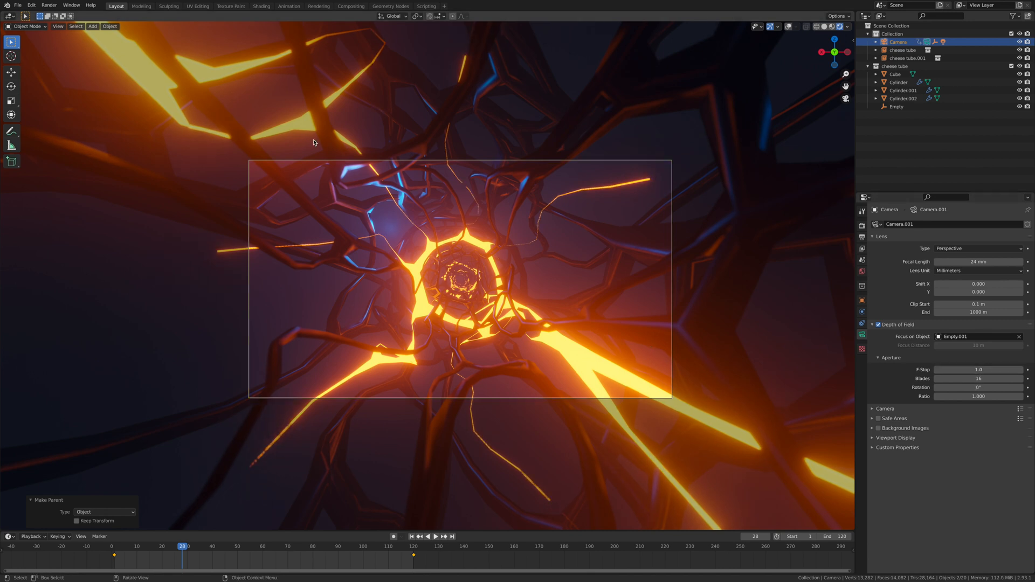
- Switch the viewport to solid shading and keyframe the camera's rotation at frames 1 and 120
click(824, 26)
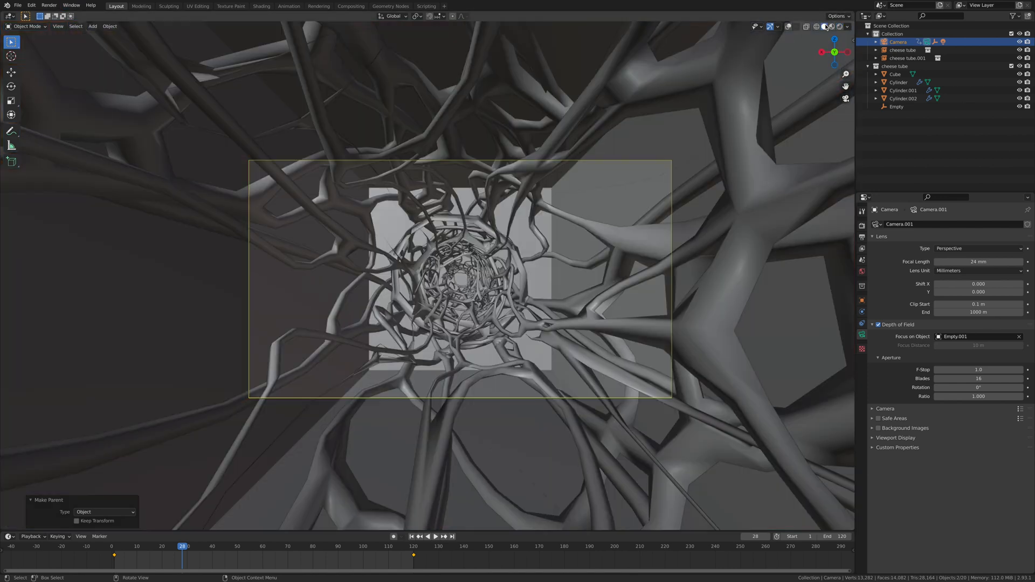
scroll(372, 335, down, 4)
drag(181, 547, 114, 555)
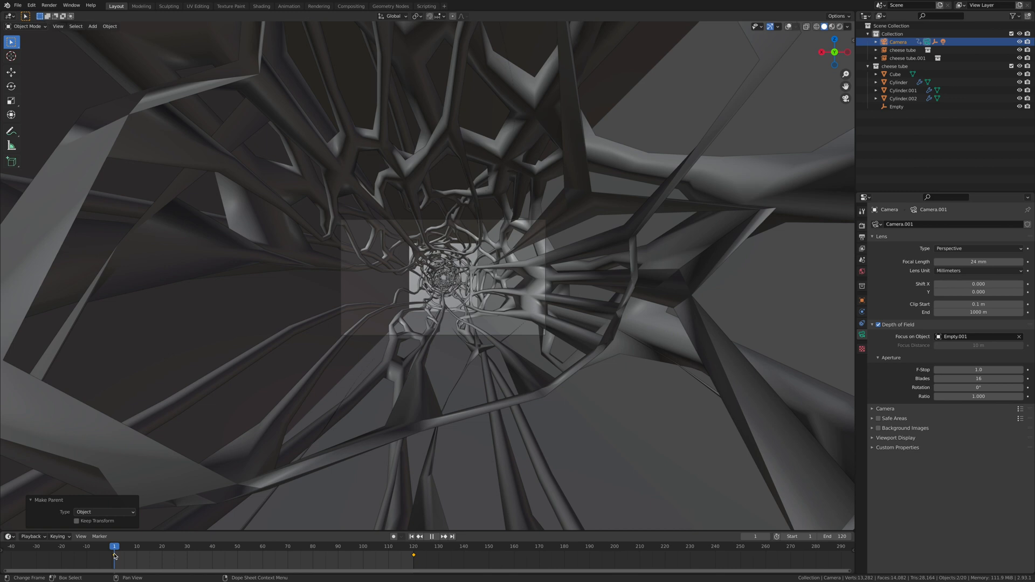
click(862, 300)
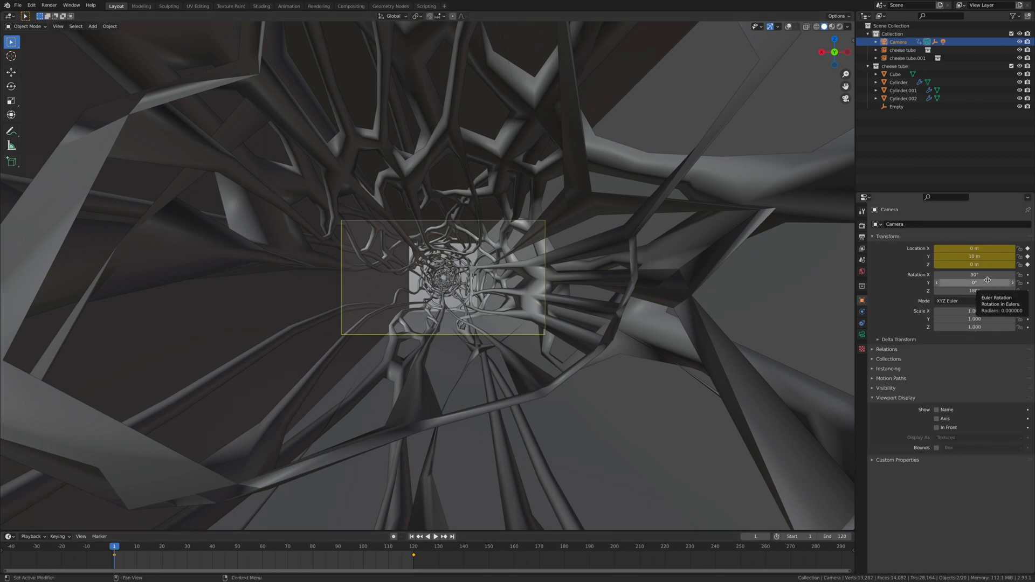
drag(162, 547, 413, 547)
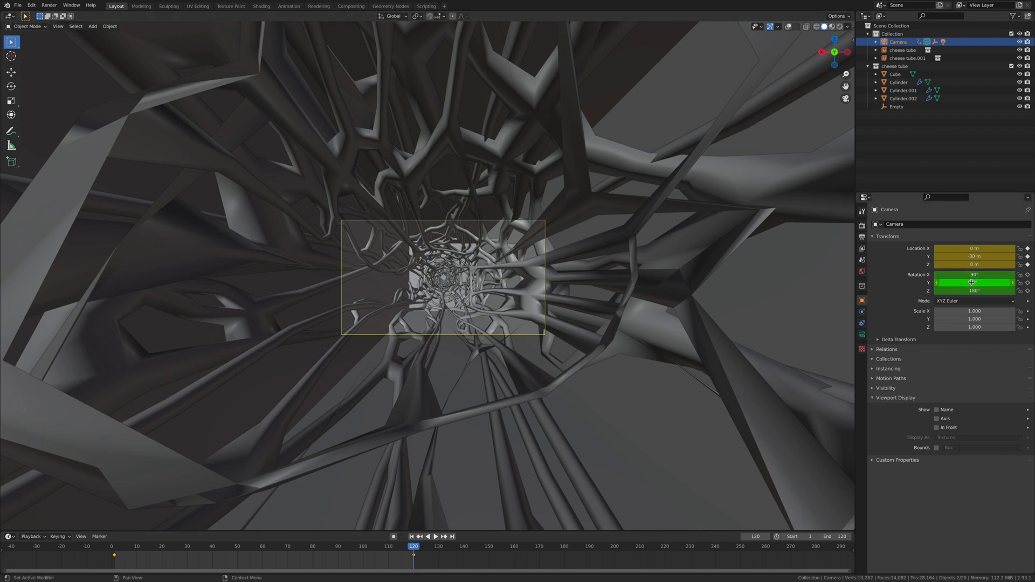
key(i)
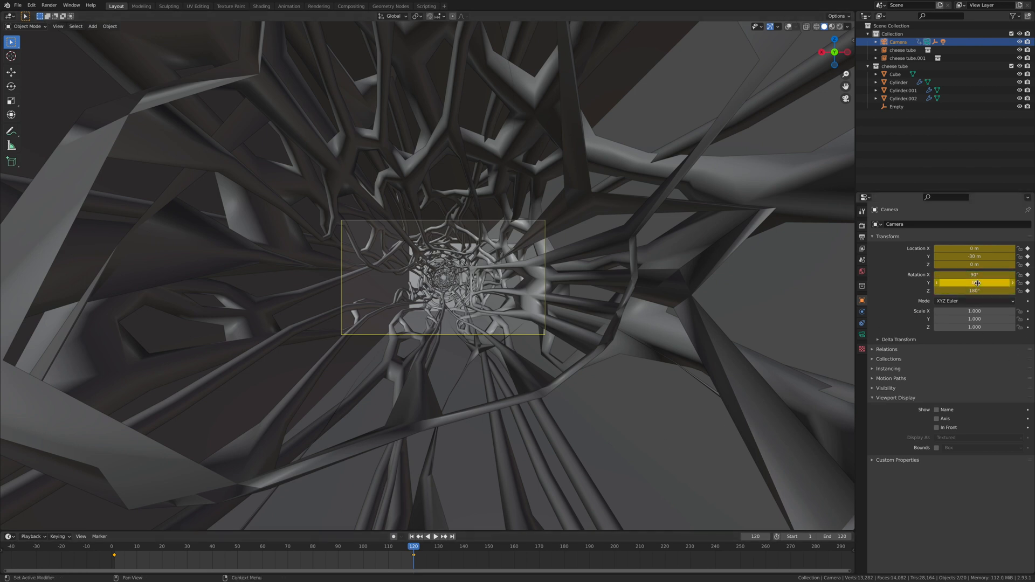
- At frame 60, set the camera's Y rotation to 10° and keyframe its rotation
drag(414, 548, 262, 555)
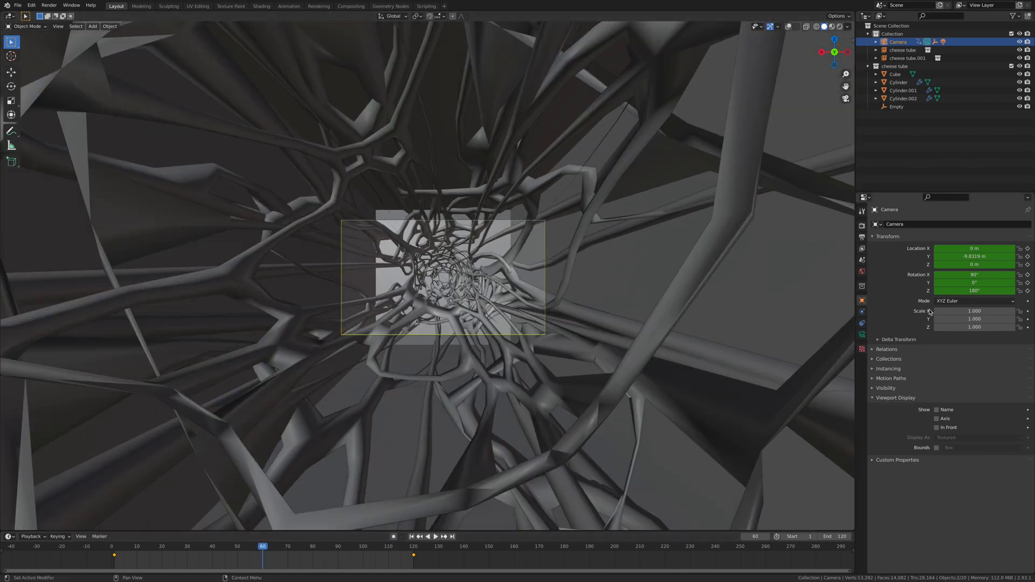
drag(972, 283, 969, 283)
click(969, 283)
key(BackSpace)
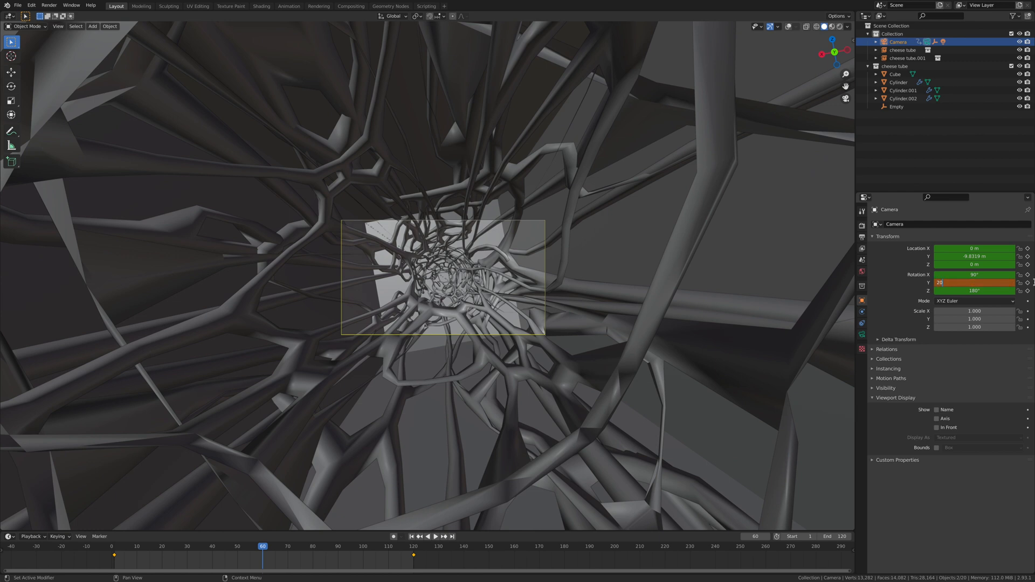
key(Return)
click(993, 283)
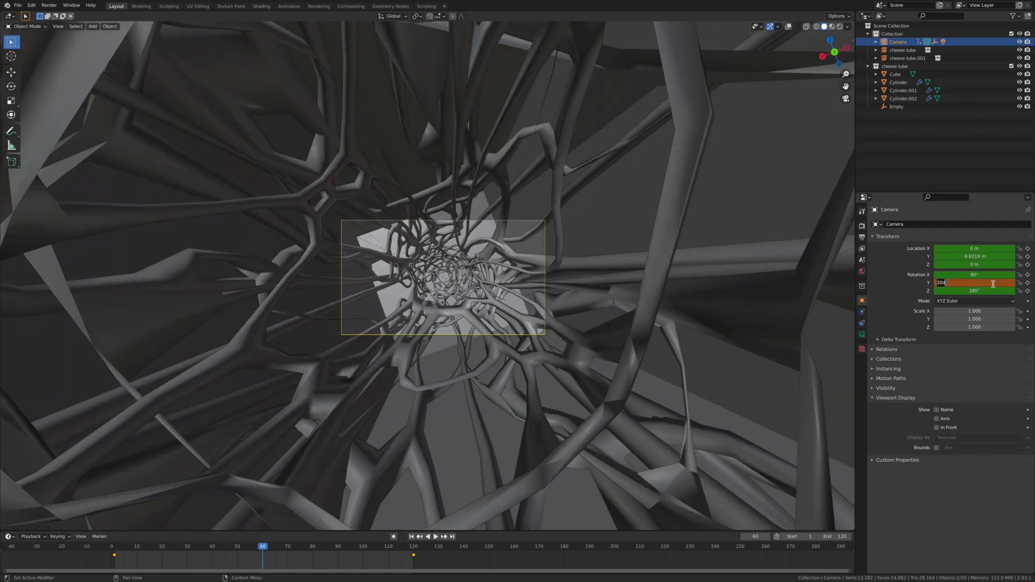
key(BackSpace)
text(10)
key(Return)
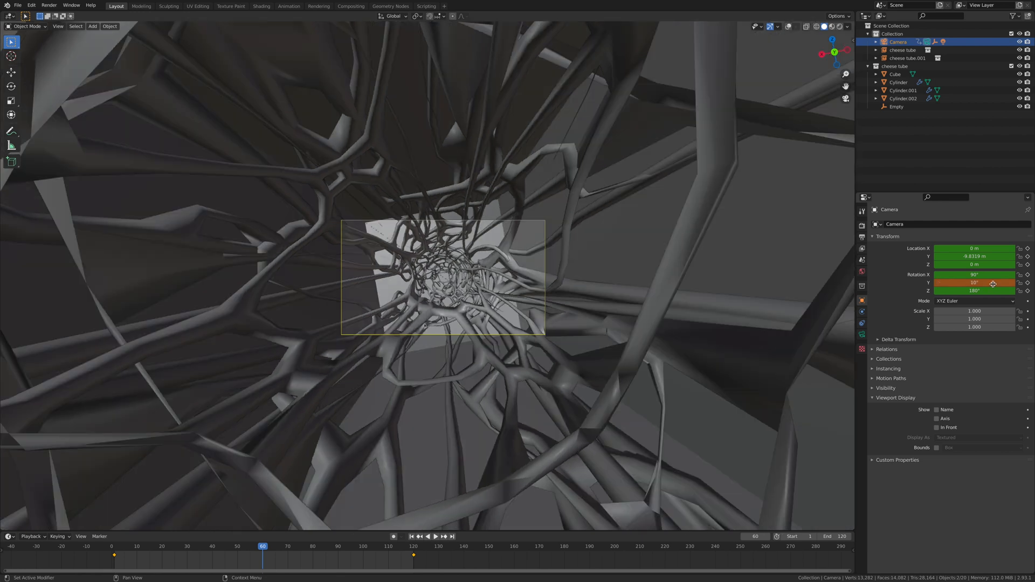
key(i)
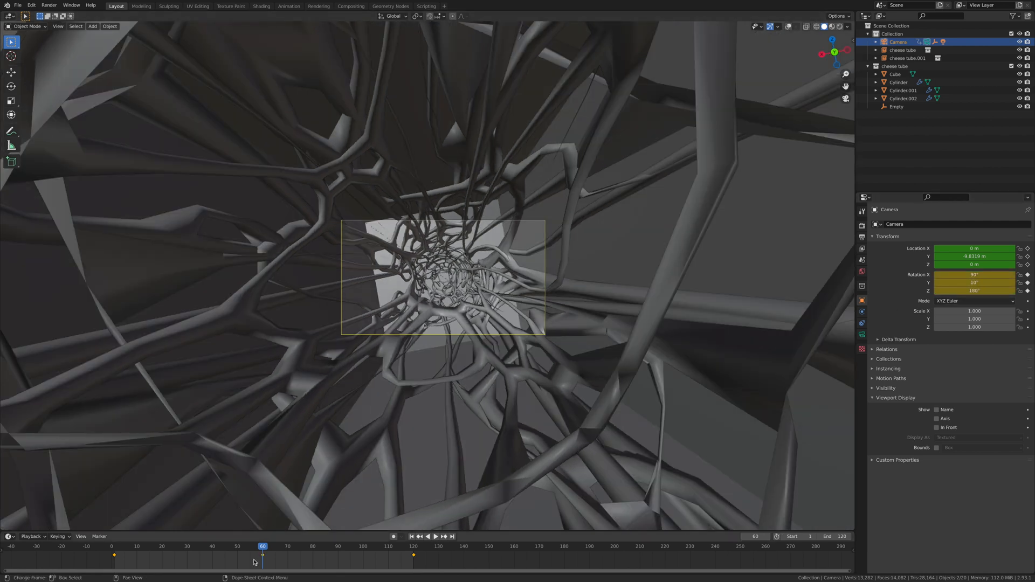
- Play back the camera's rotating fly-through from the beginning and return to frame 0
click(205, 551)
key(space)
drag(205, 551, 109, 556)
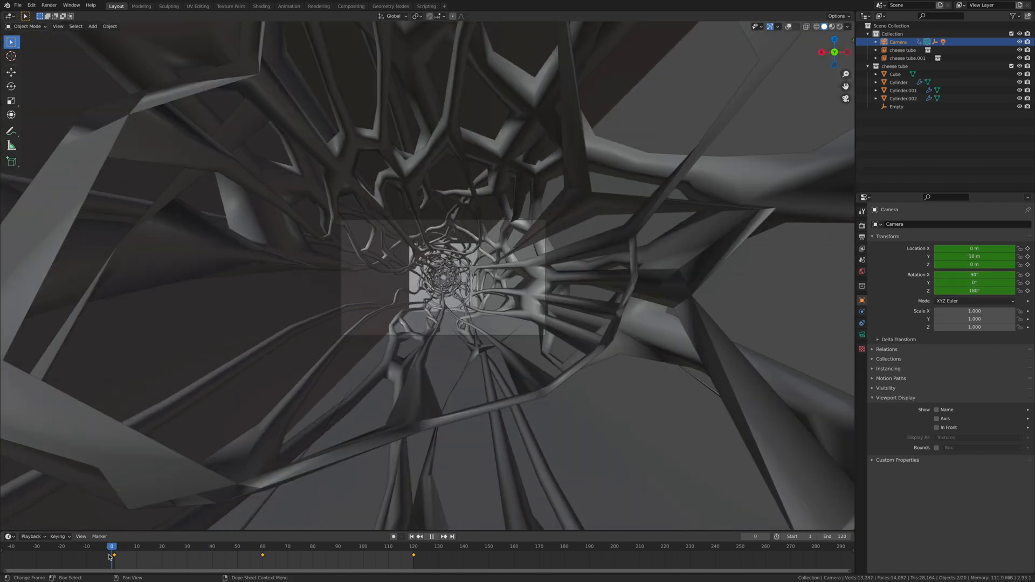
scroll(404, 306, up, 3)
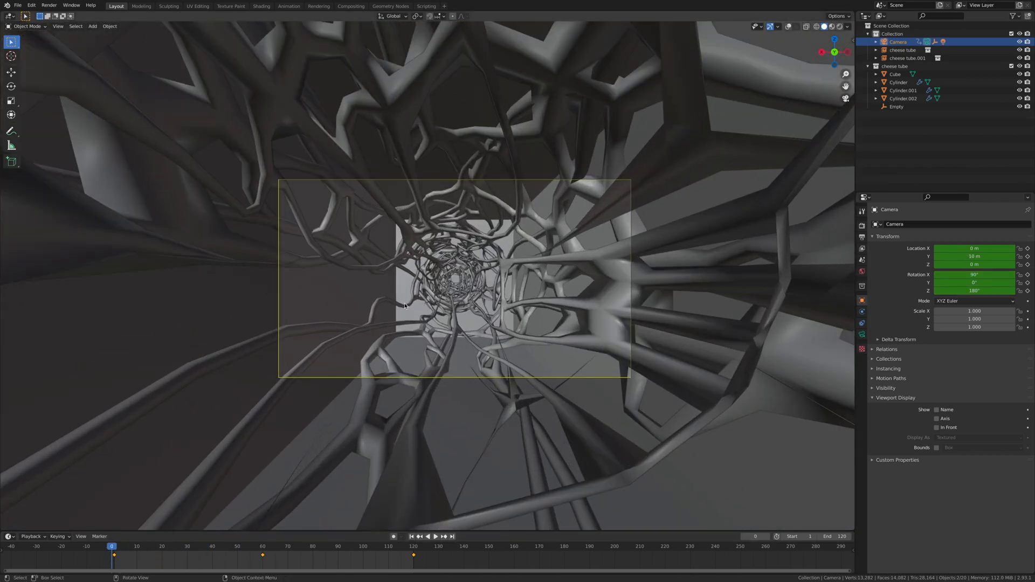
scroll(404, 306, up, 2)
key(space)
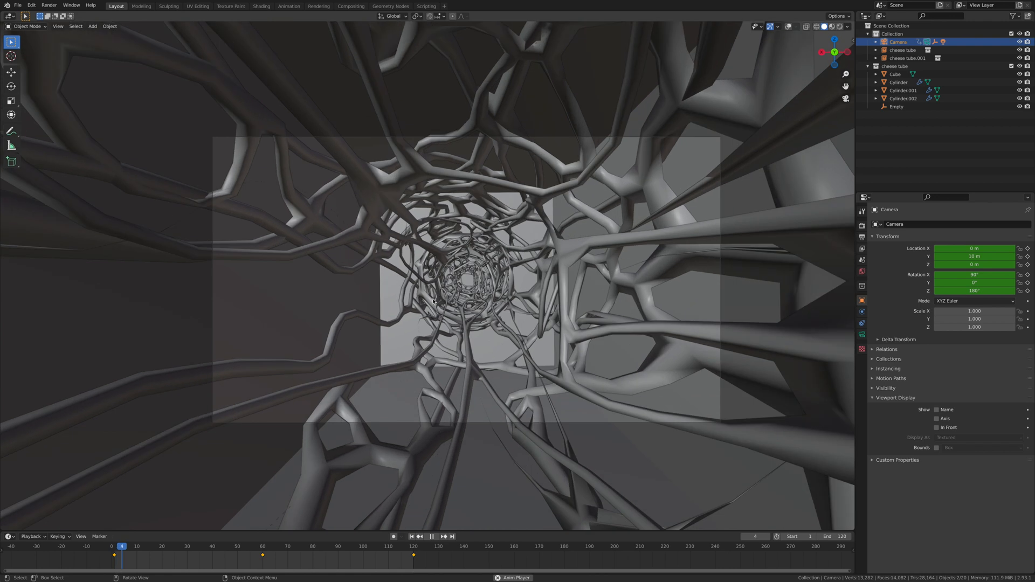
key(space)
drag(115, 561, 111, 563)
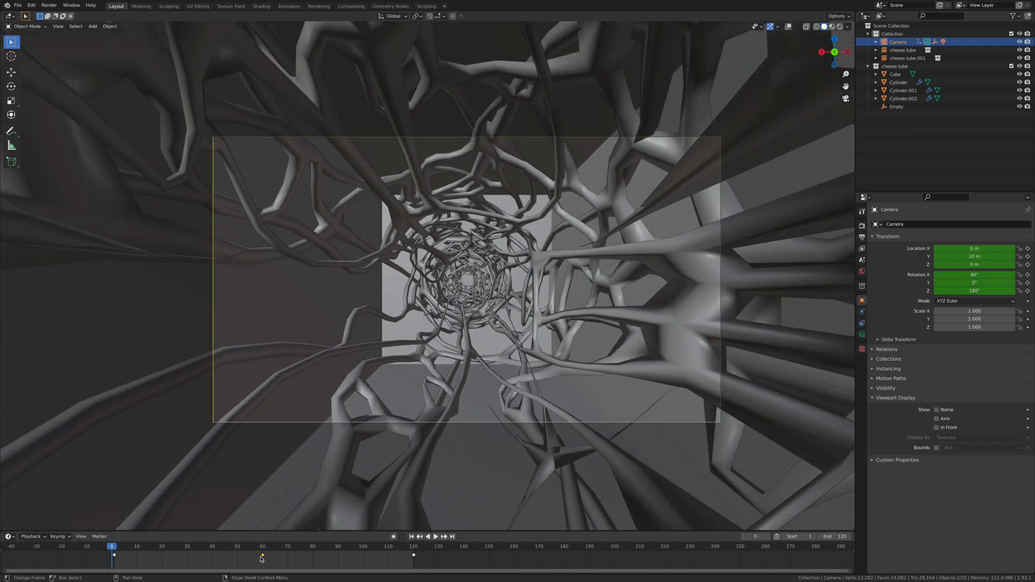
- Set the interpolation mode of the camera's frame 60 keyframe to Bezier and play the animation
right_click(263, 557)
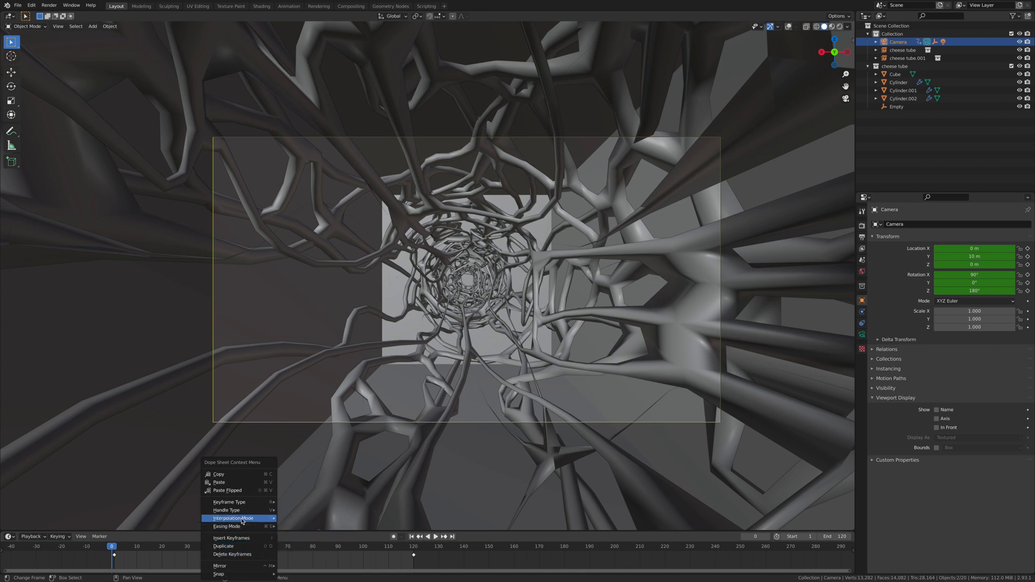
mouse_move(242, 520)
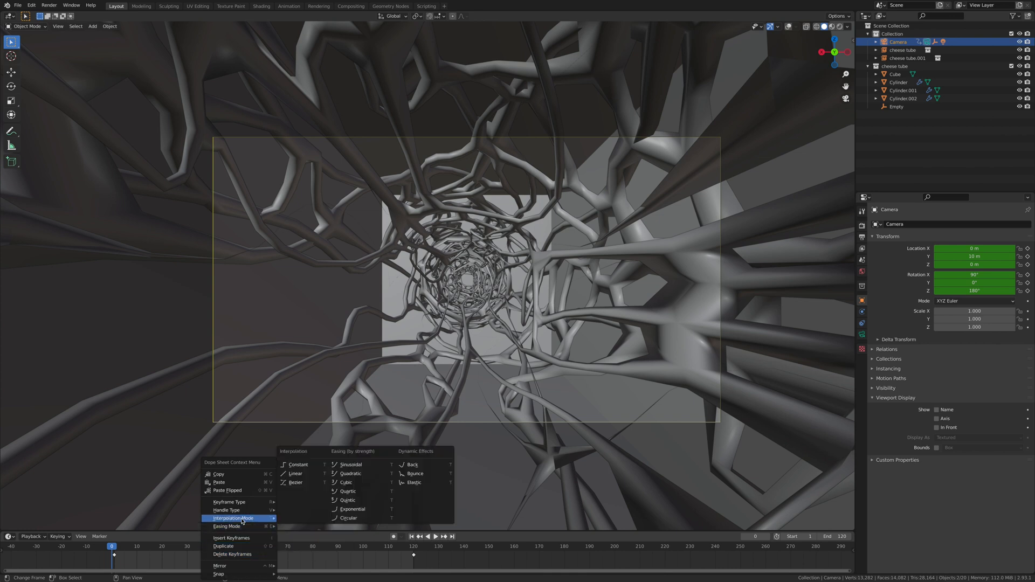
click(297, 482)
key(space)
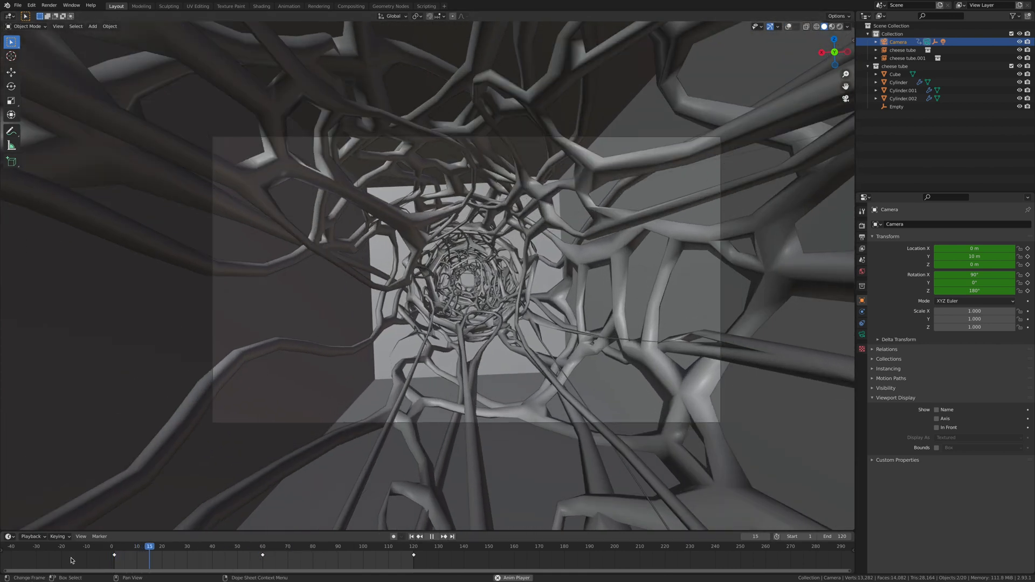